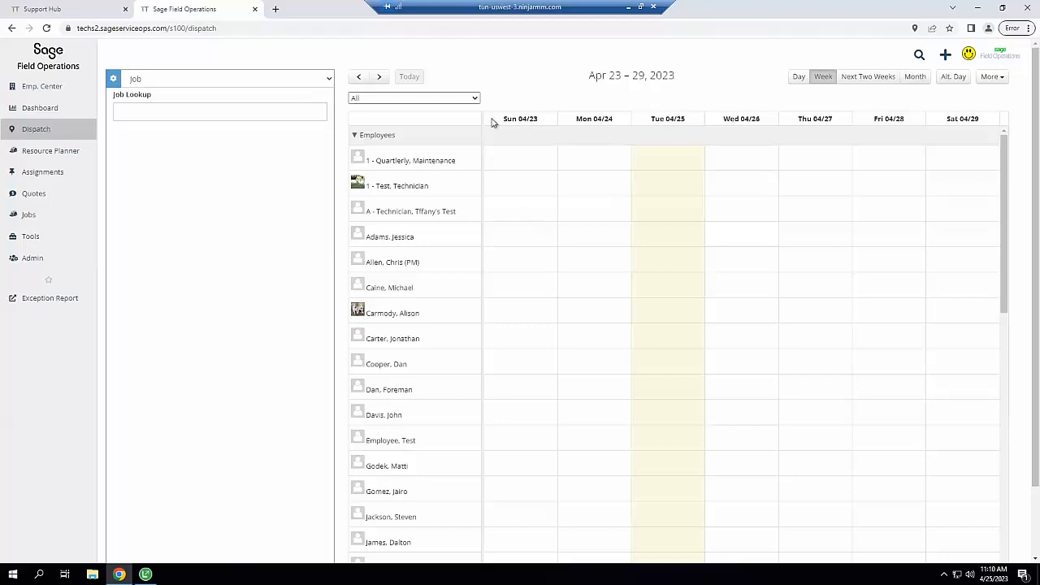
Search 'lamb' in Job Lookup and load job 220 - Lamb Shoes beside the dispatch board
mouse_move(55, 131)
click(160, 110)
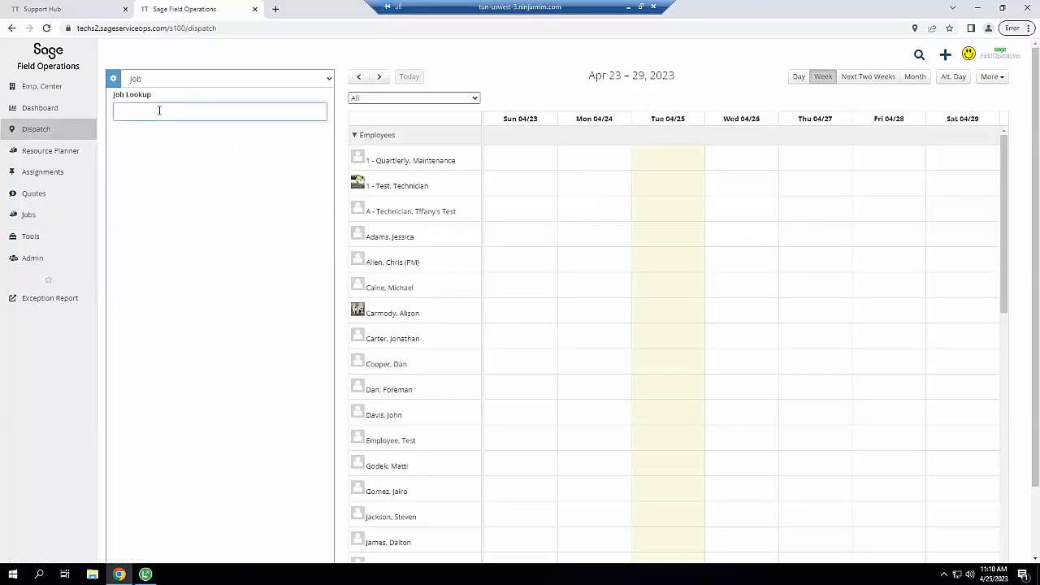
text(lamb)
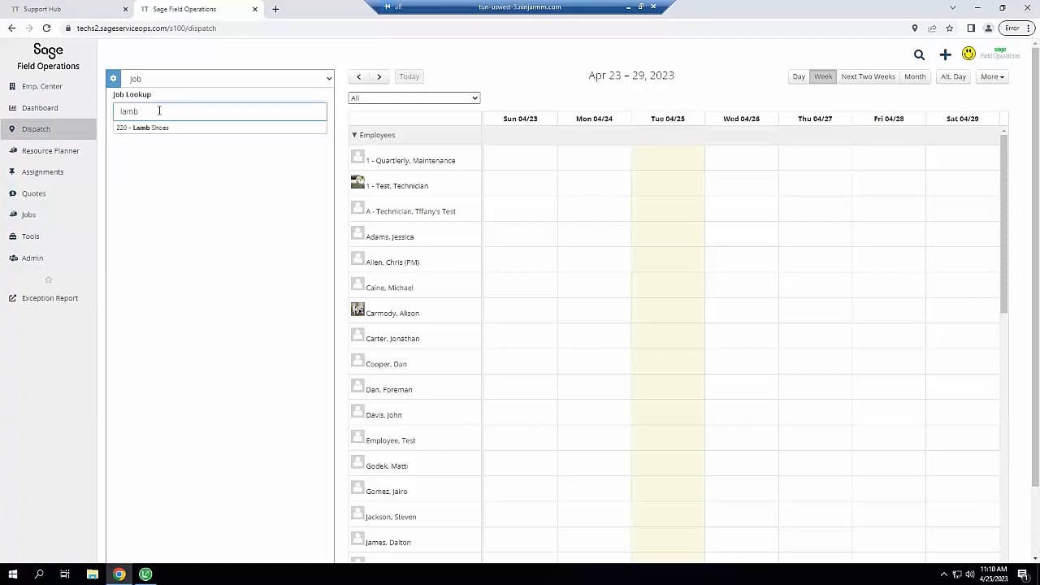
click(142, 130)
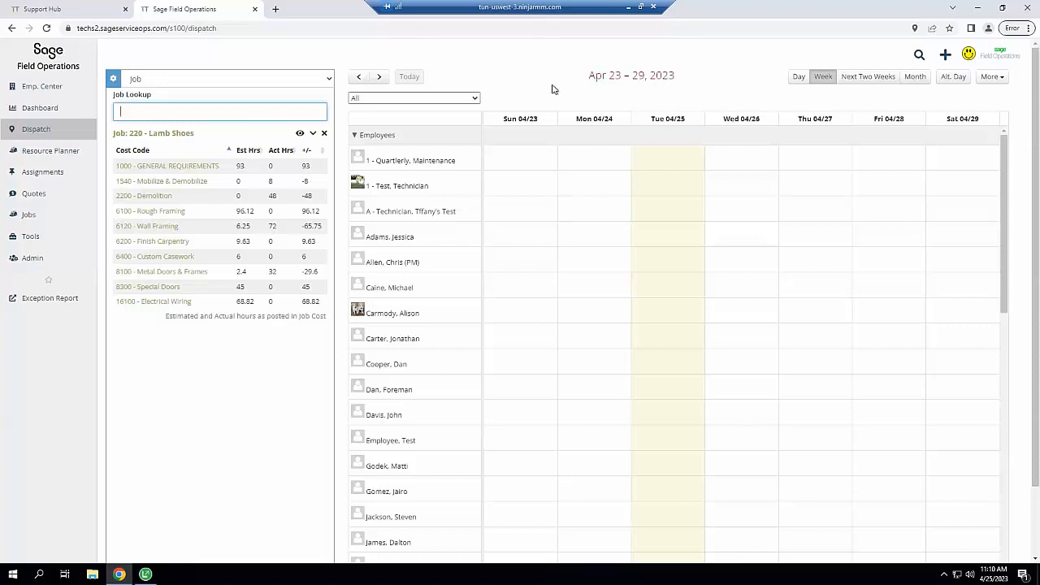
Filter the board to one crew group, then try Day, Next Two Weeks, Month and Alt. Day before returning to Week
click(475, 99)
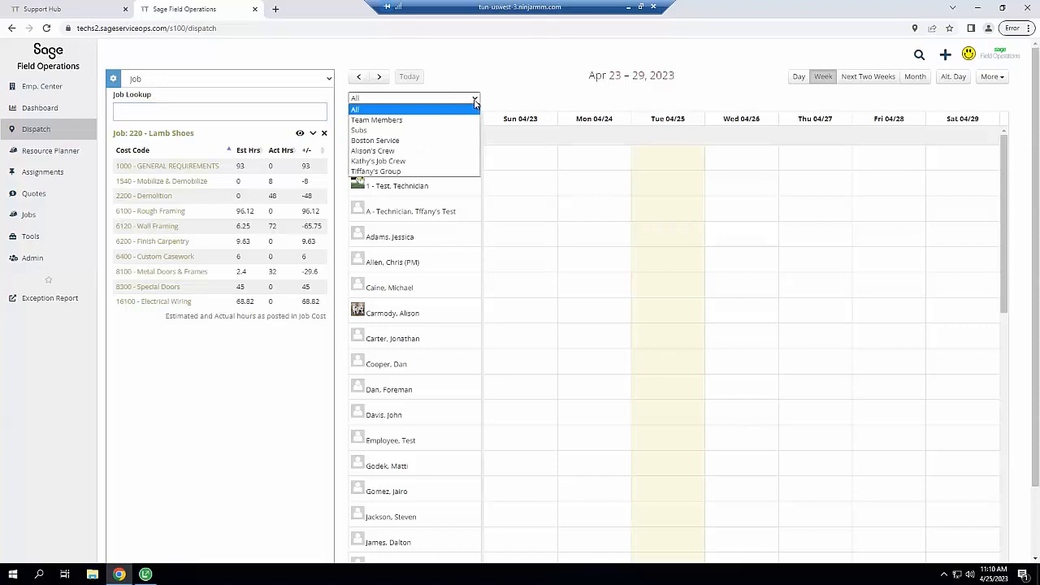
click(376, 173)
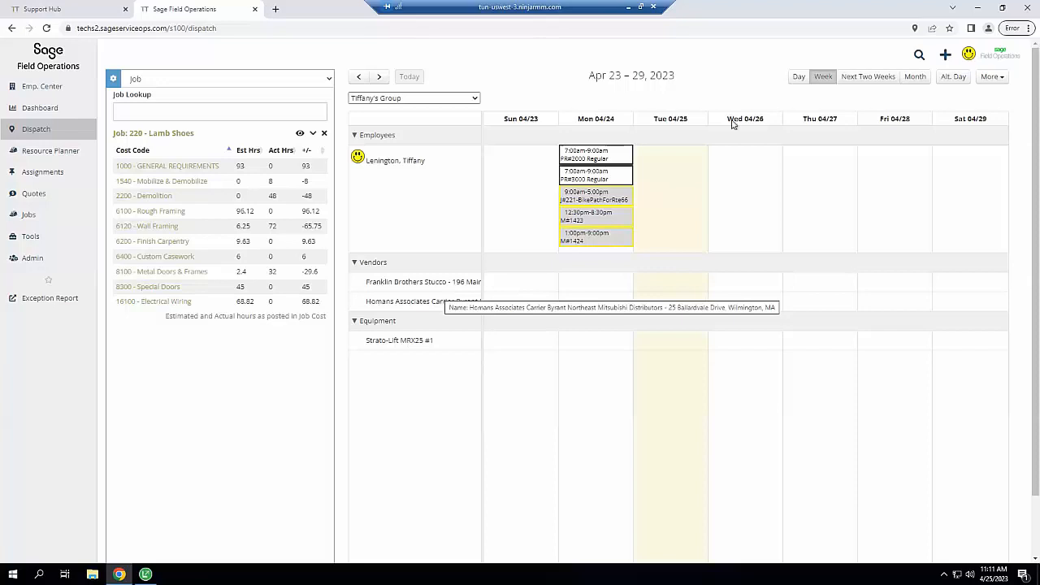
click(798, 79)
click(820, 79)
click(863, 76)
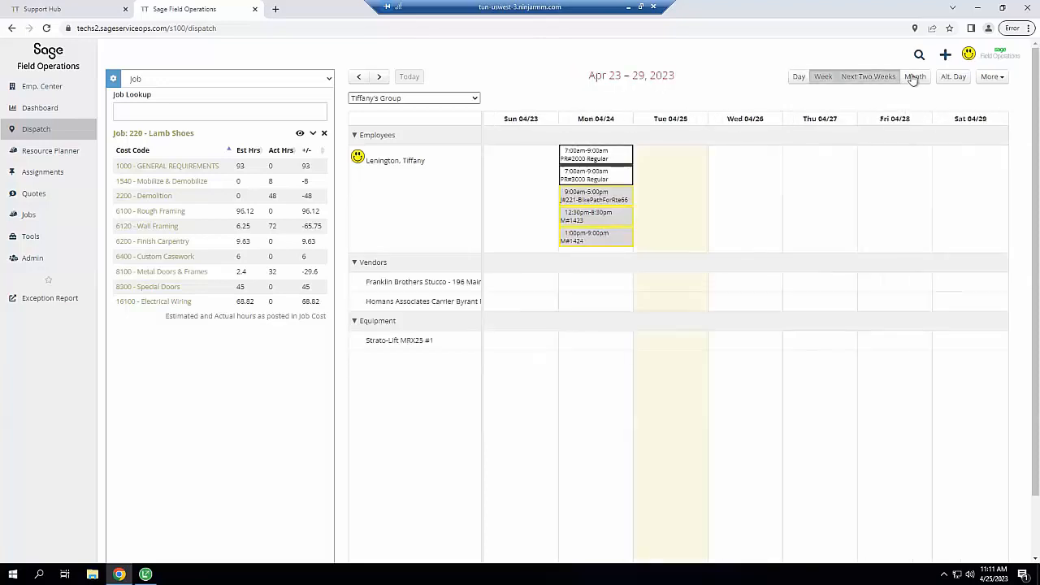
click(916, 77)
click(954, 77)
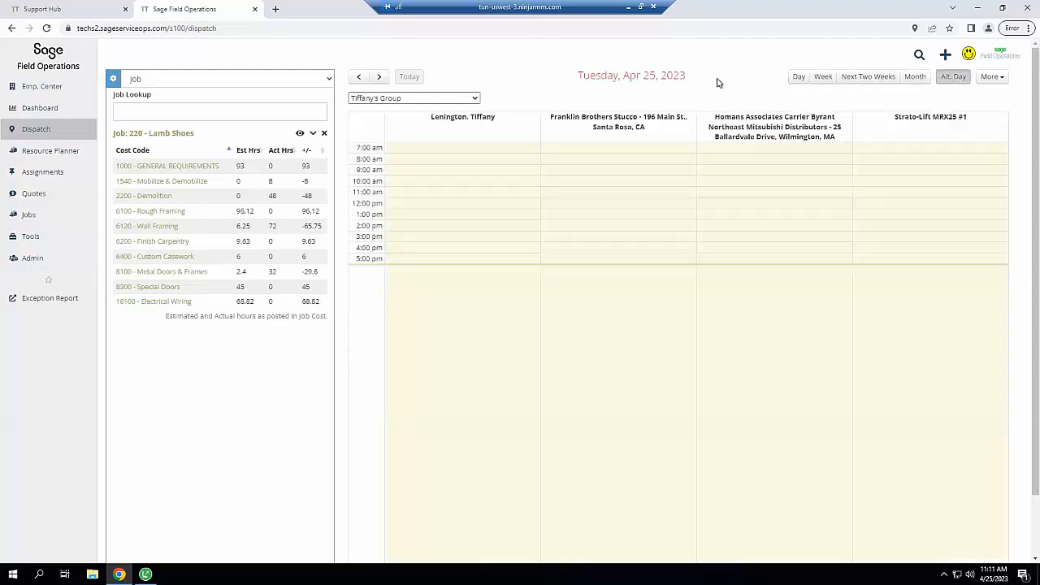
click(822, 78)
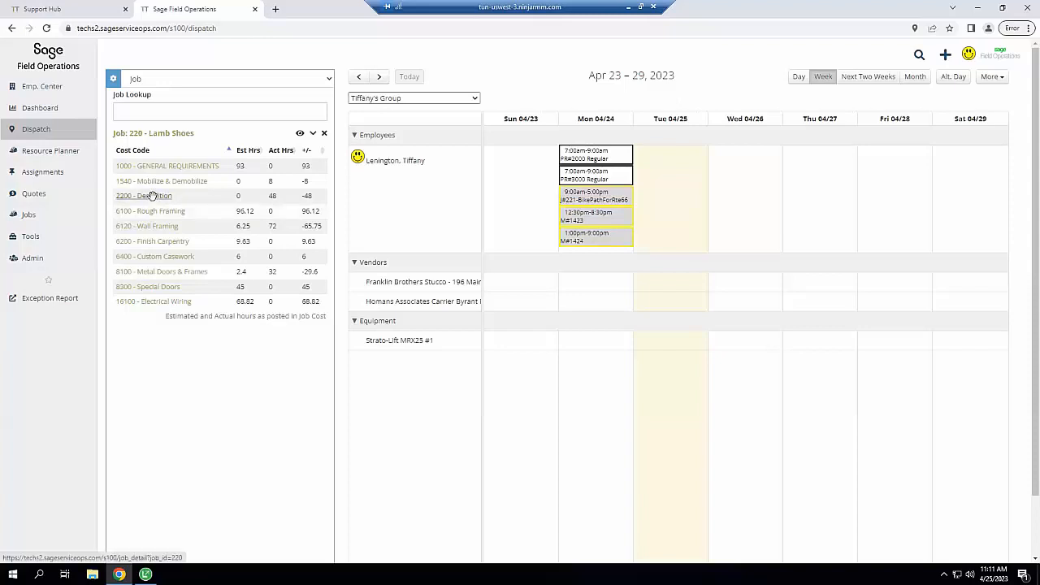
Schedule 2200 - Demolition on Tue 04/25 and shift it to start at 10:00 am in Day view
drag(152, 196, 676, 157)
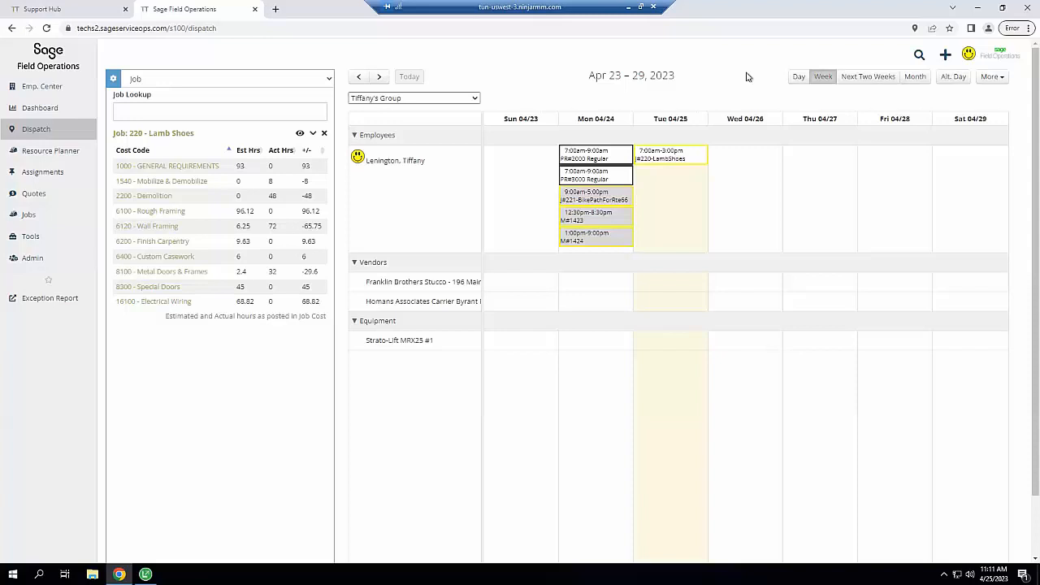
click(799, 79)
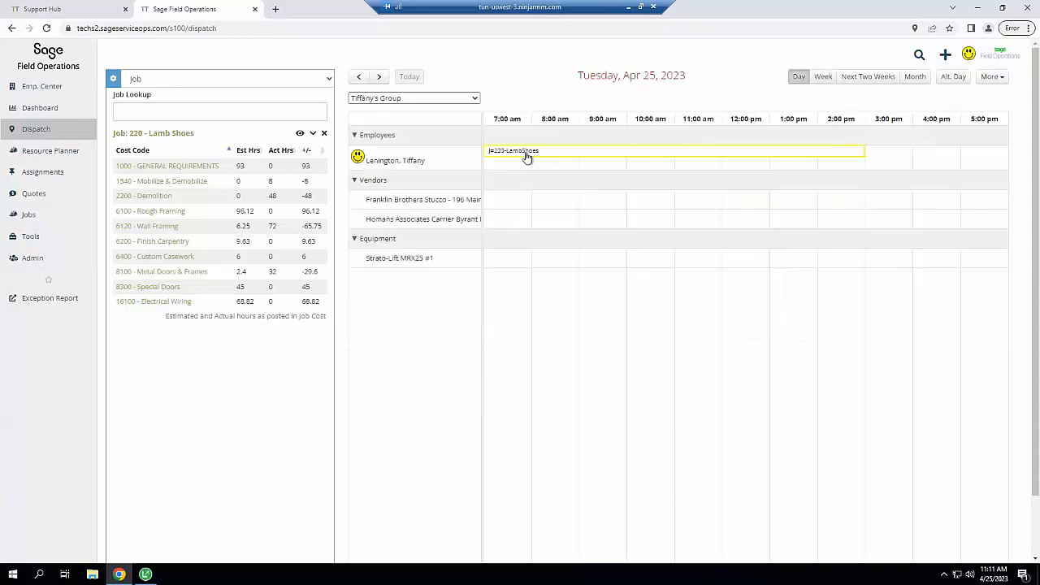
drag(663, 159, 677, 161)
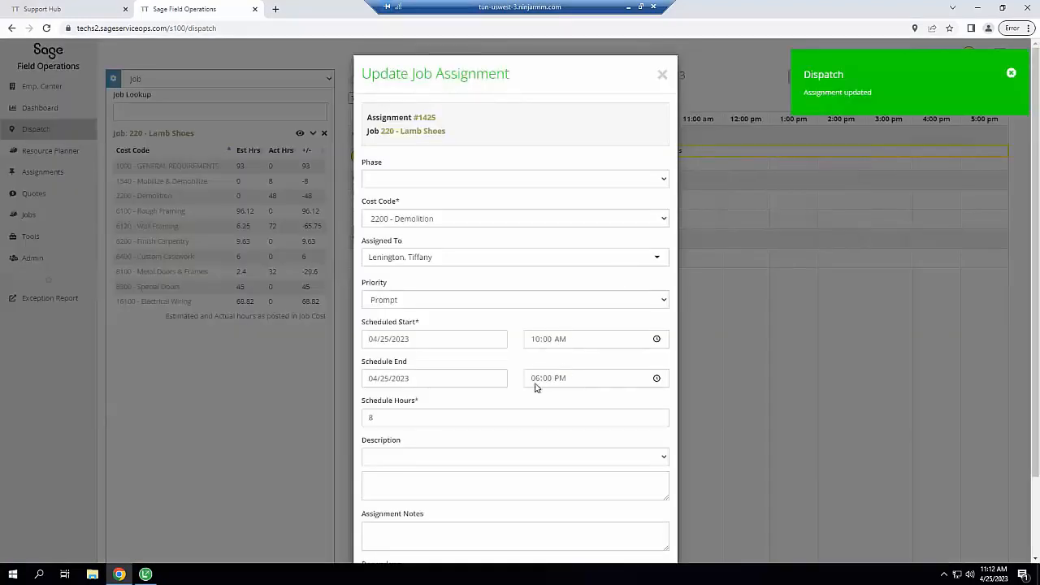
click(404, 483)
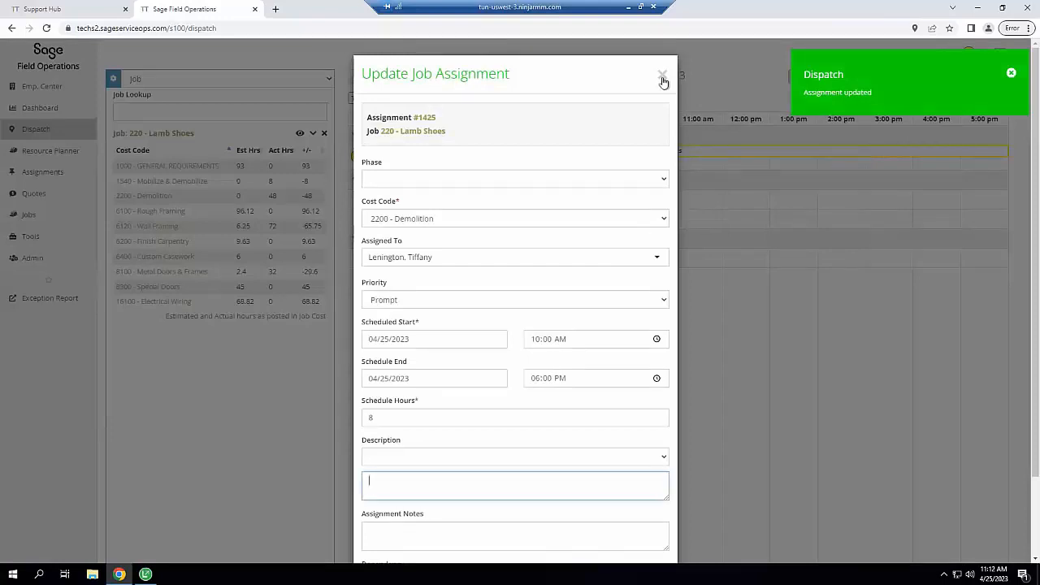
click(757, 87)
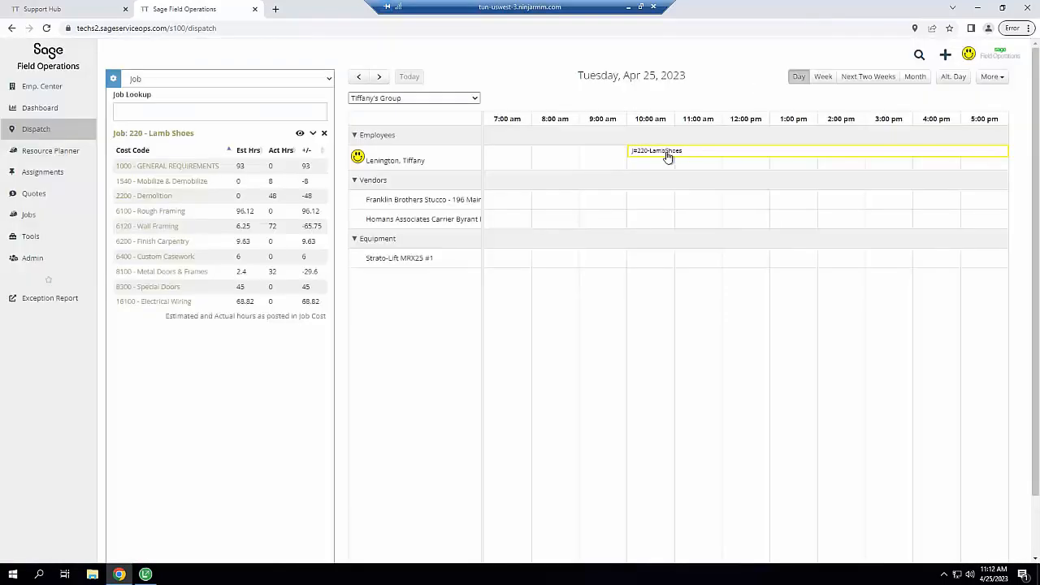
Assign job 220 at 10:00 am to Franklin Brothers Stucco and Strato-Lift MRX25 #1
mouse_move(689, 155)
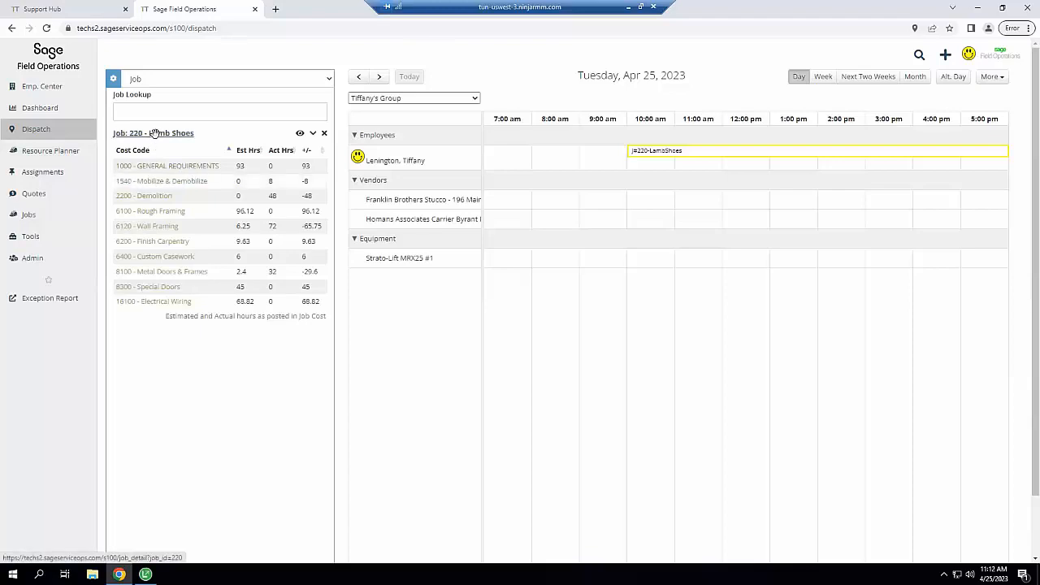
drag(155, 134, 124, 134)
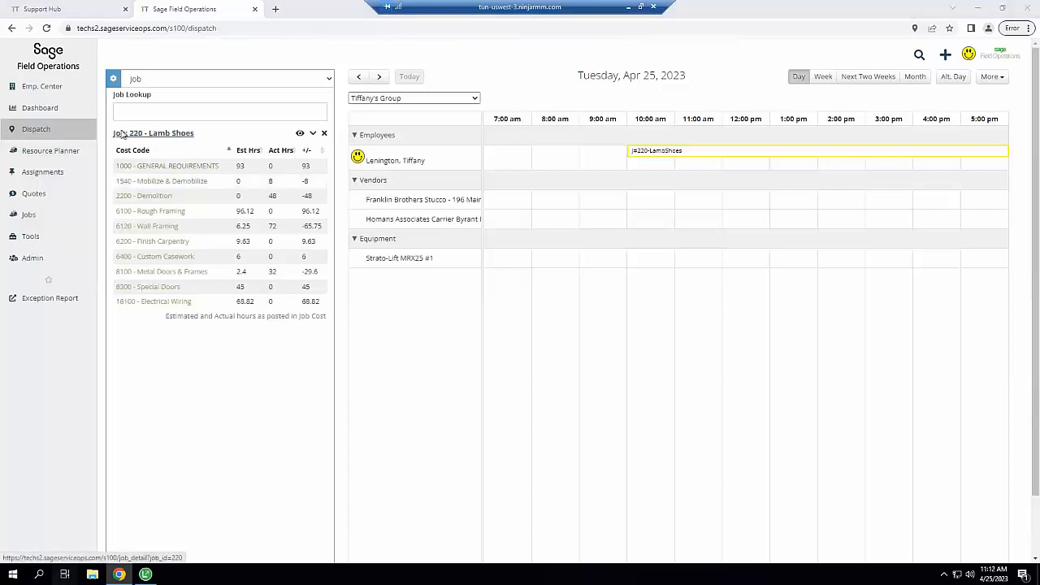
key(super+Tab)
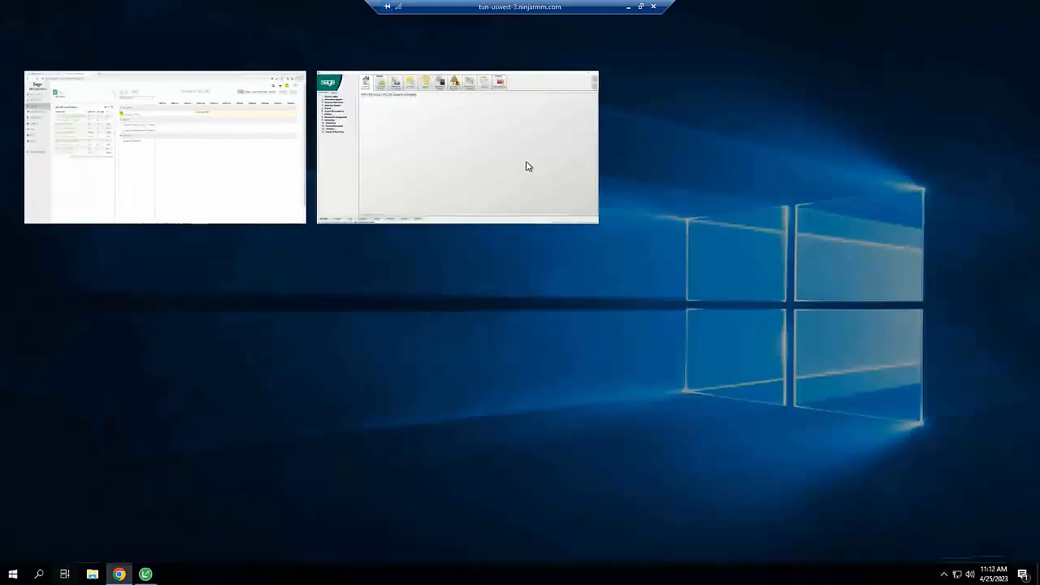
click(276, 203)
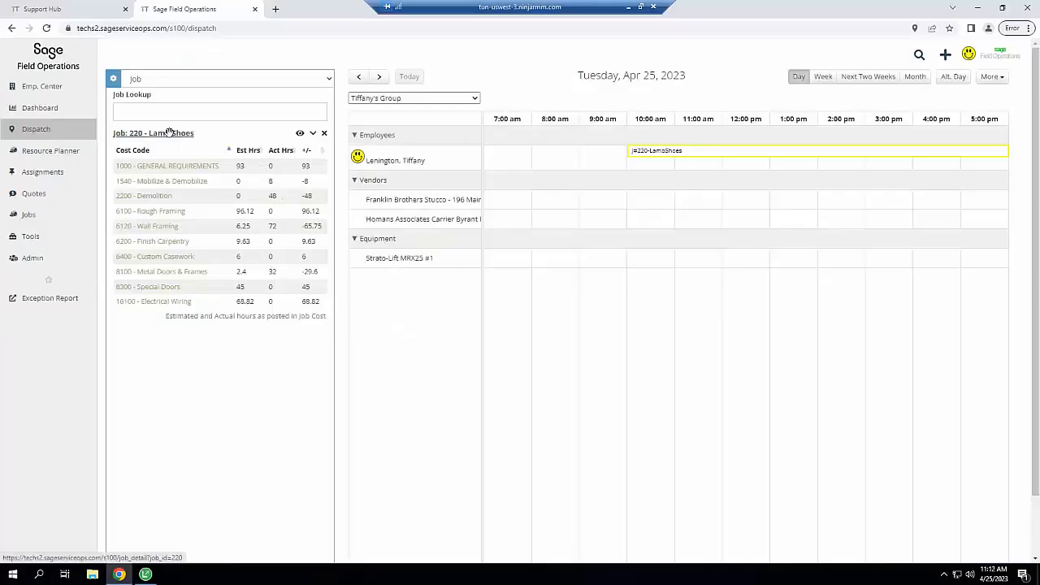
drag(169, 133, 627, 199)
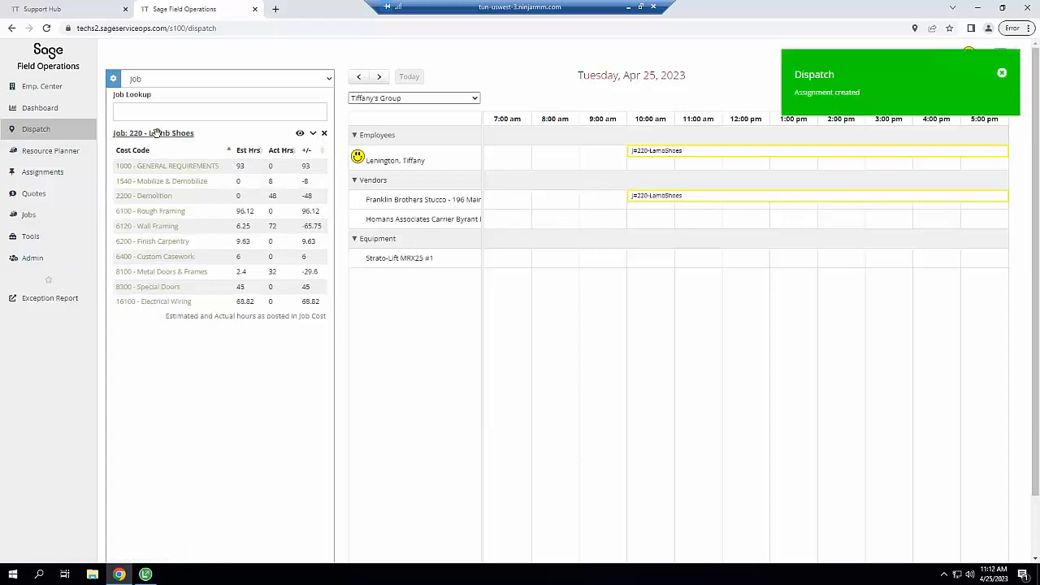
drag(157, 132, 647, 263)
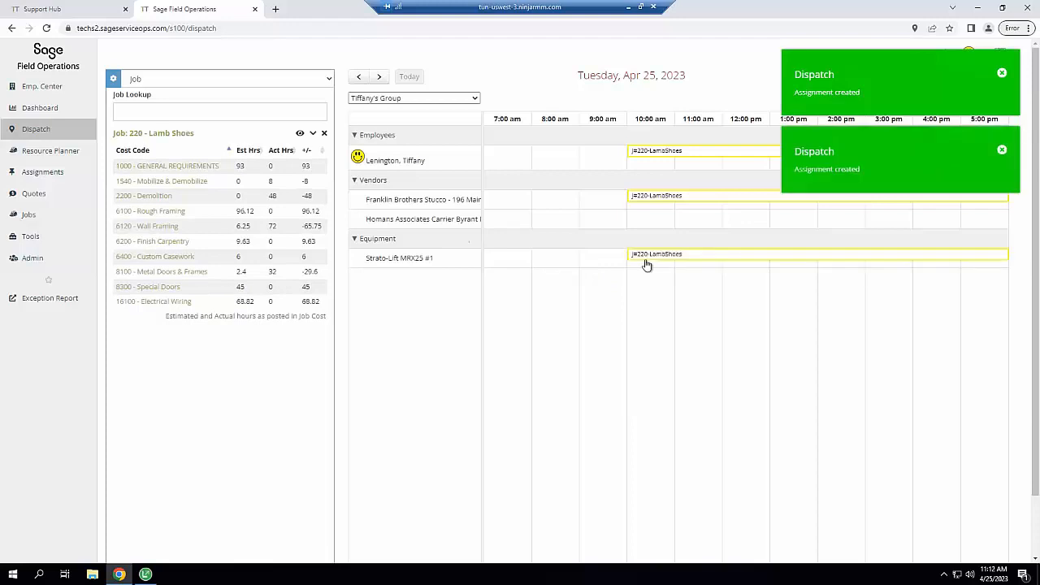
mouse_move(646, 263)
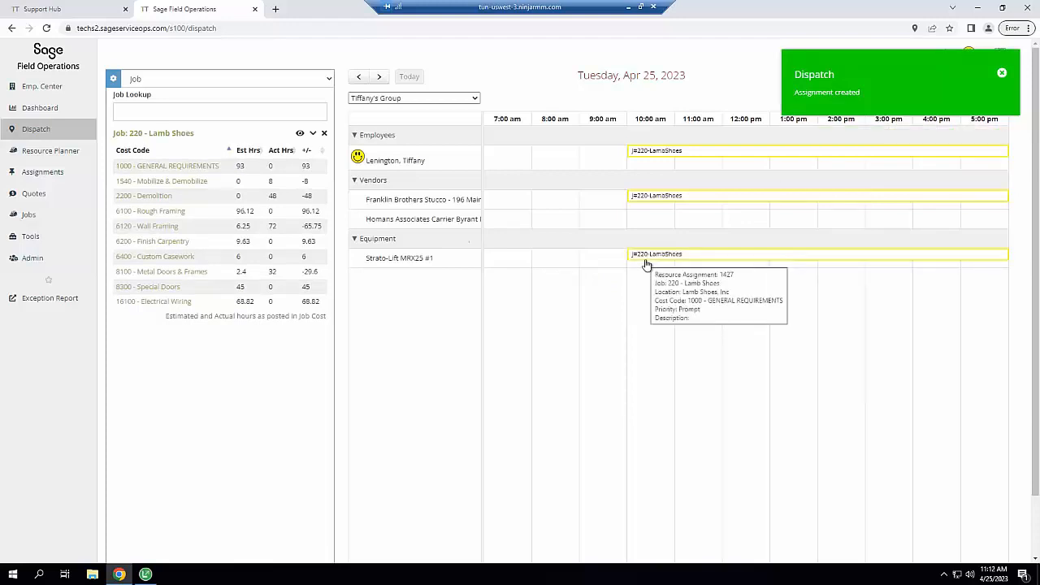
Open the Assignments list and toggle the calendar from week view back to Tuesday, Apr 25
mouse_move(93, 177)
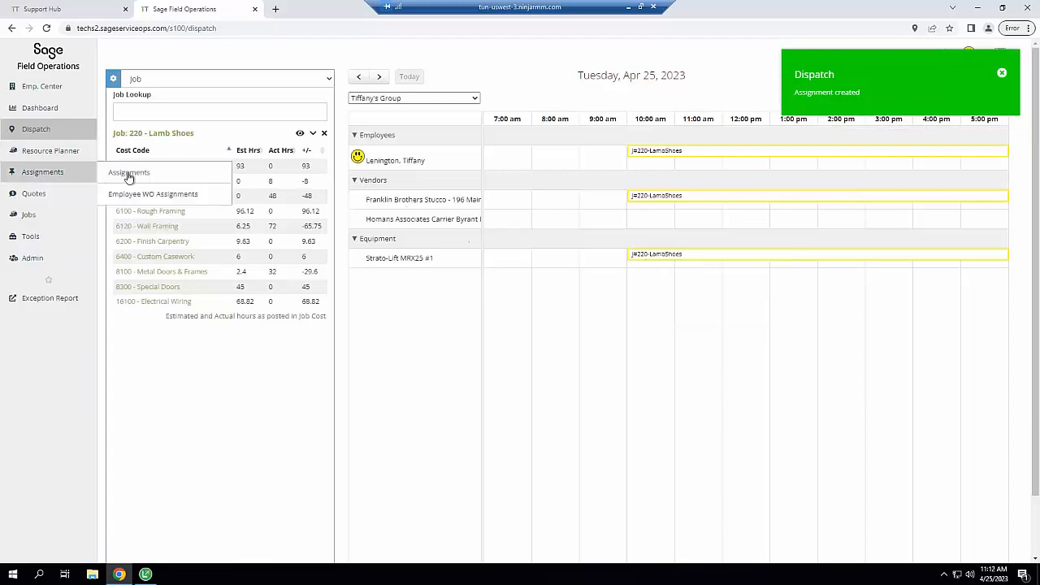
click(130, 173)
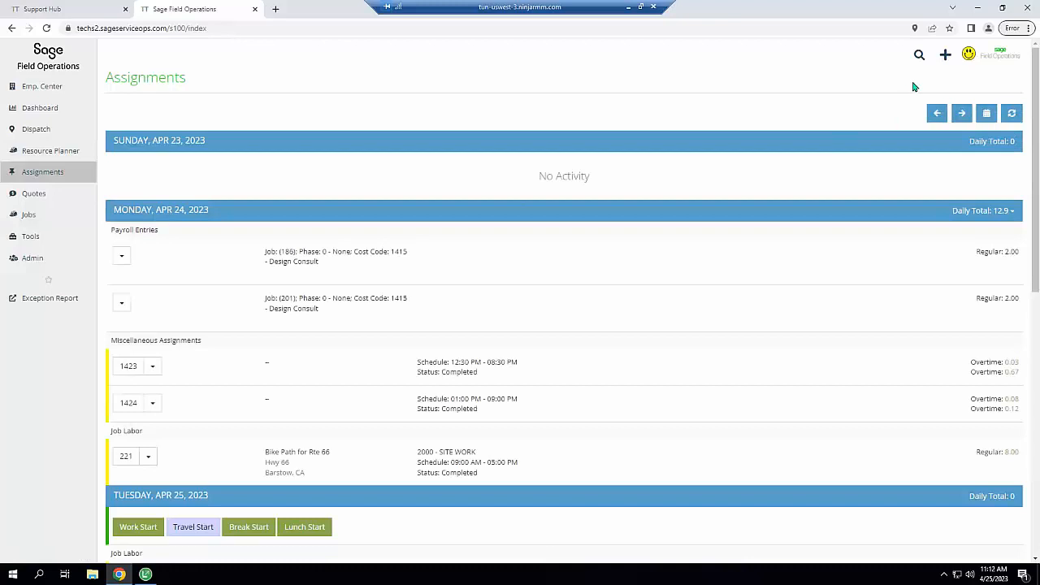
click(987, 114)
click(987, 114)
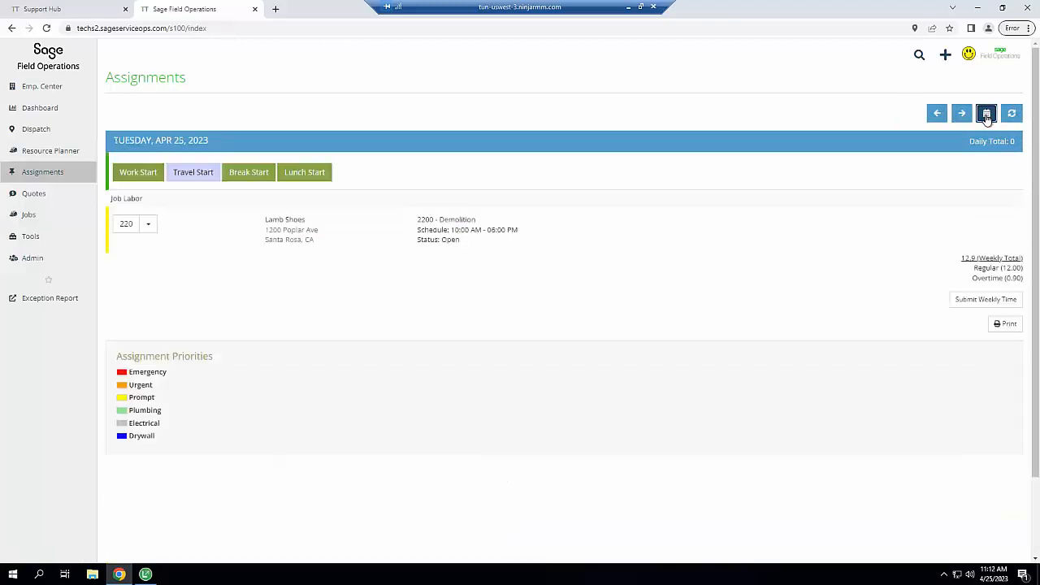
click(987, 115)
right_click(649, 98)
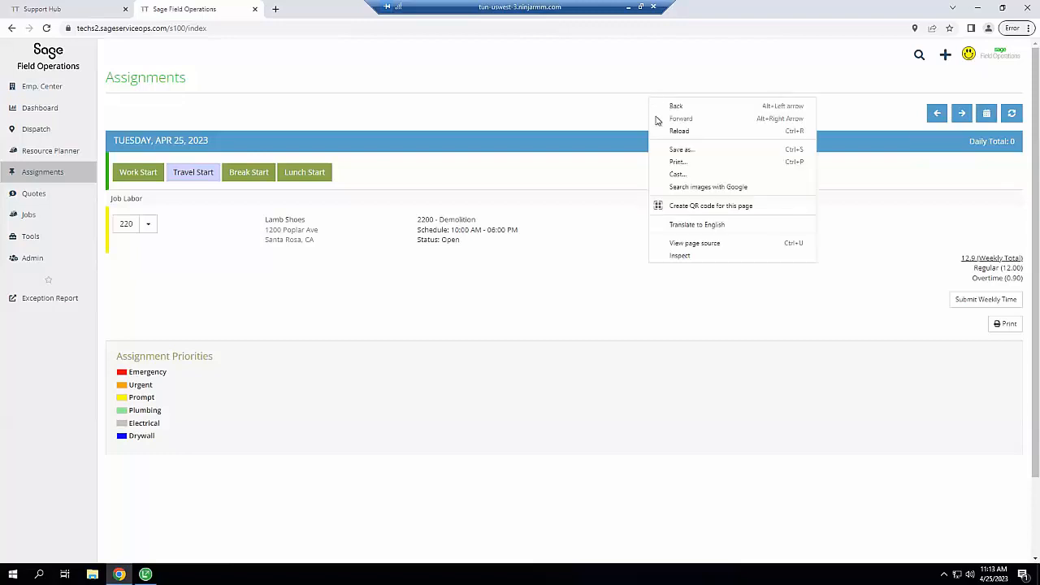
click(687, 259)
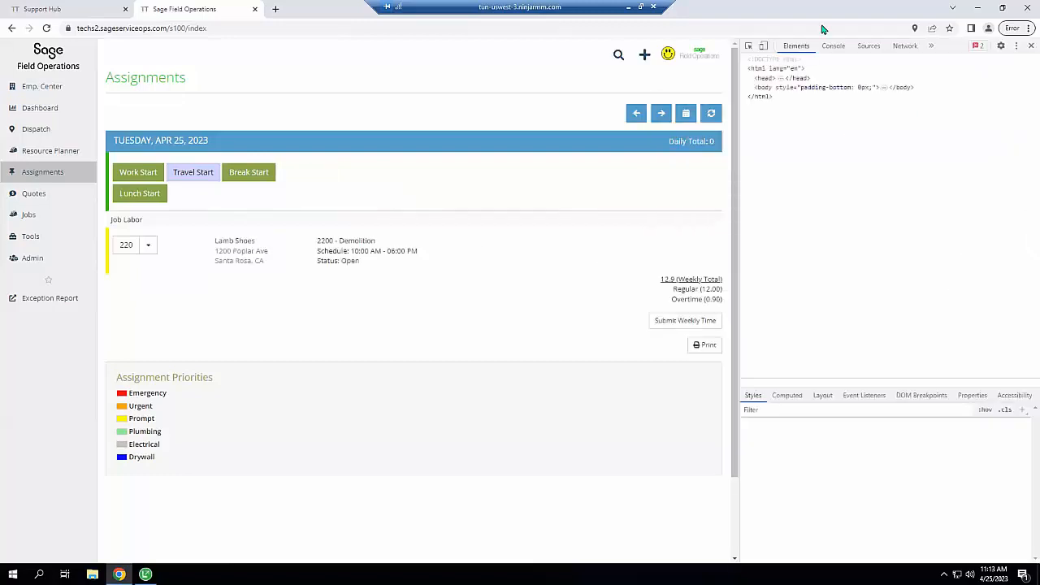
click(749, 45)
click(443, 85)
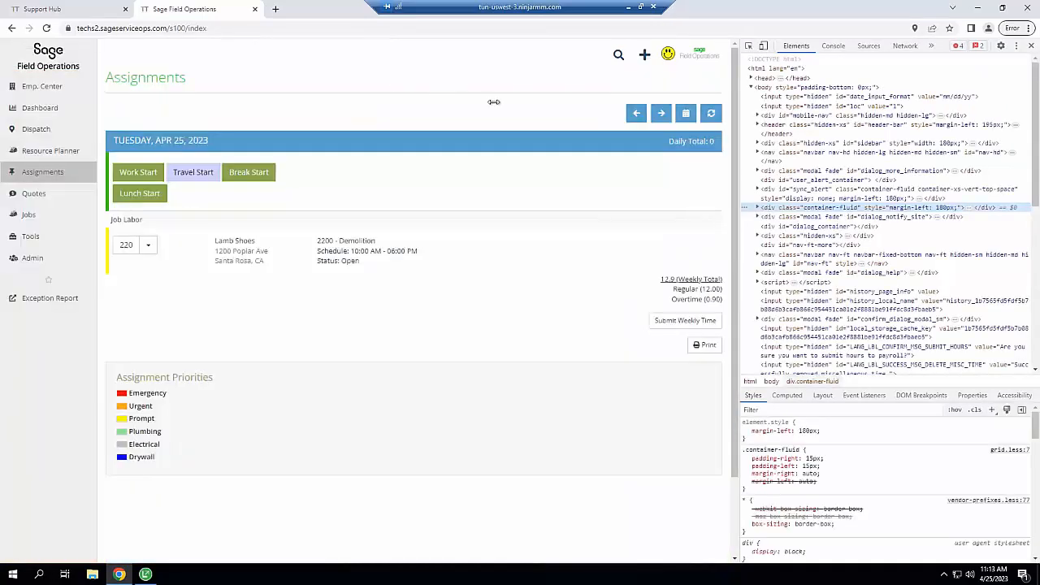
click(763, 45)
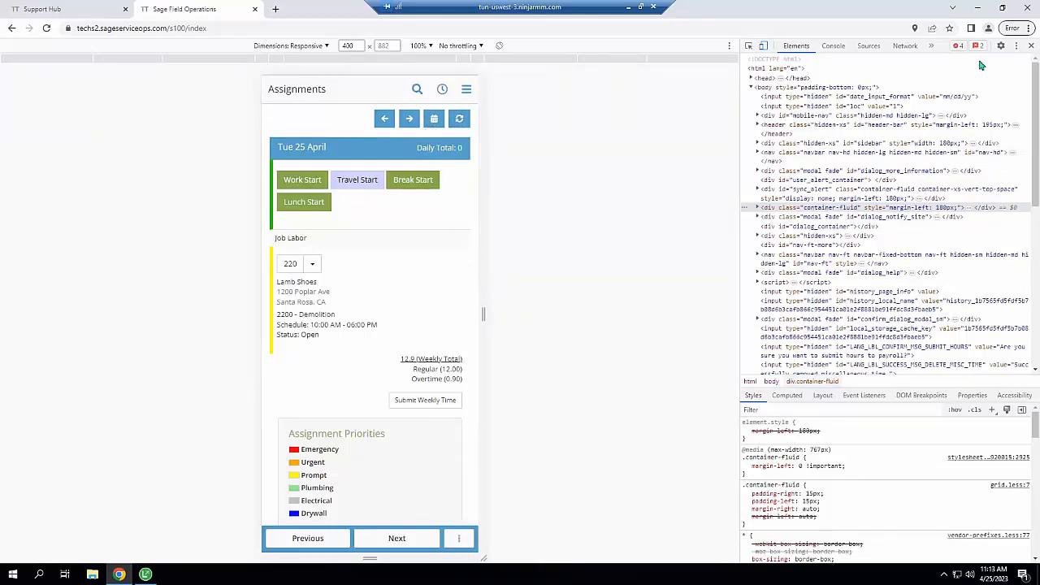
click(1033, 46)
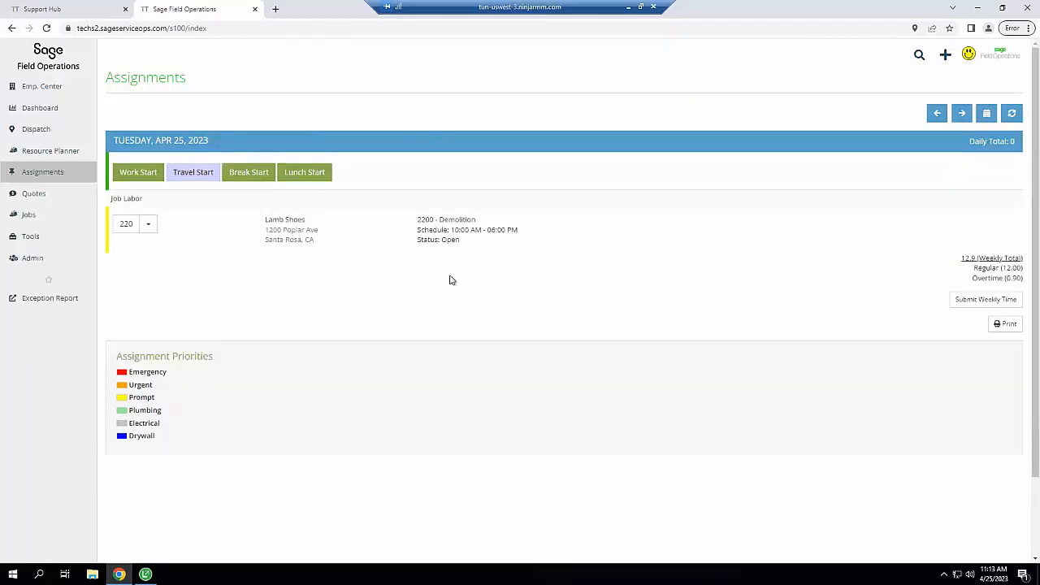
click(147, 225)
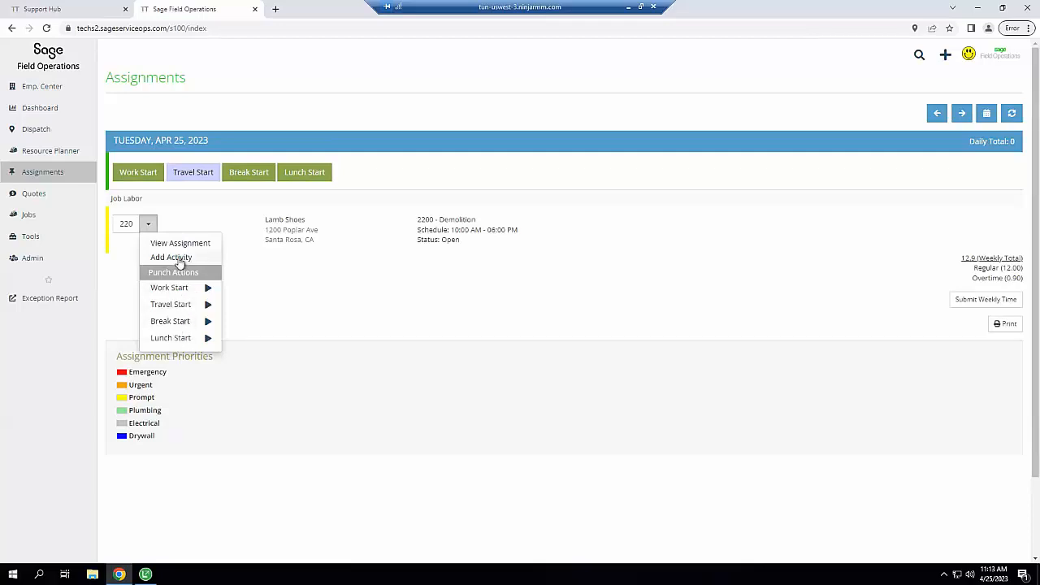
click(123, 224)
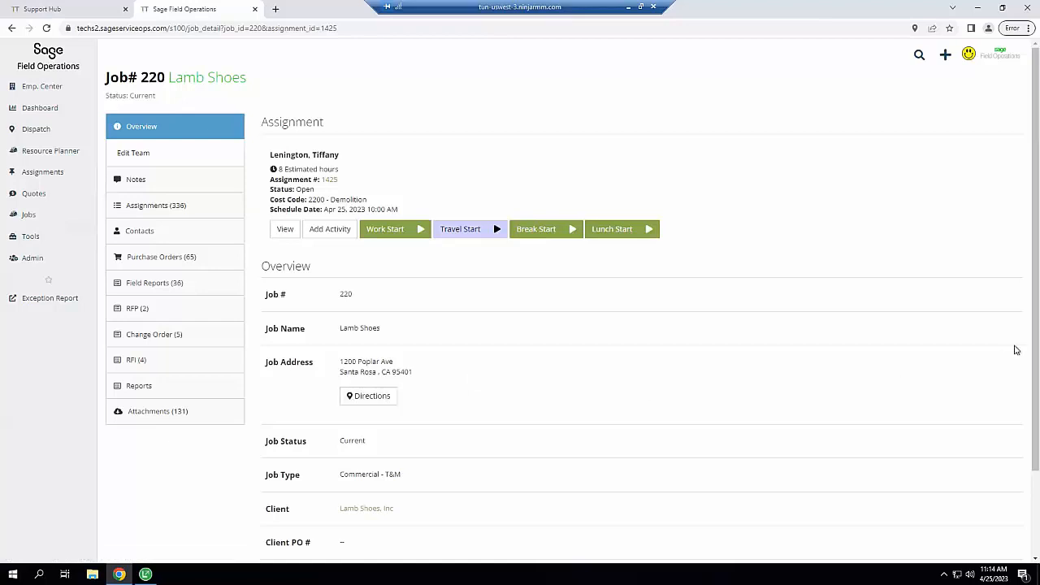
scroll(1037, 439, down, 2)
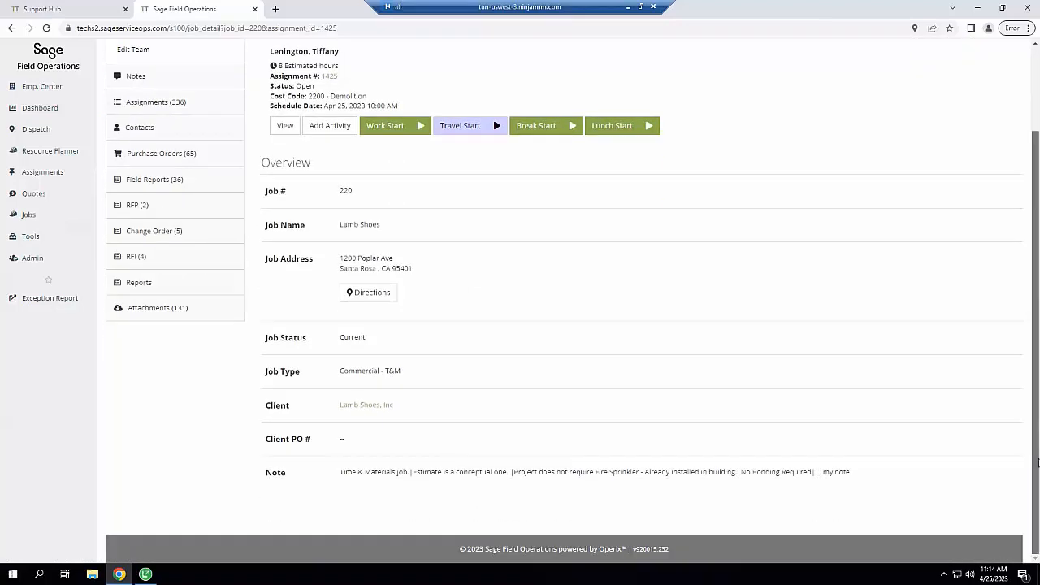
scroll(1038, 462, up, 2)
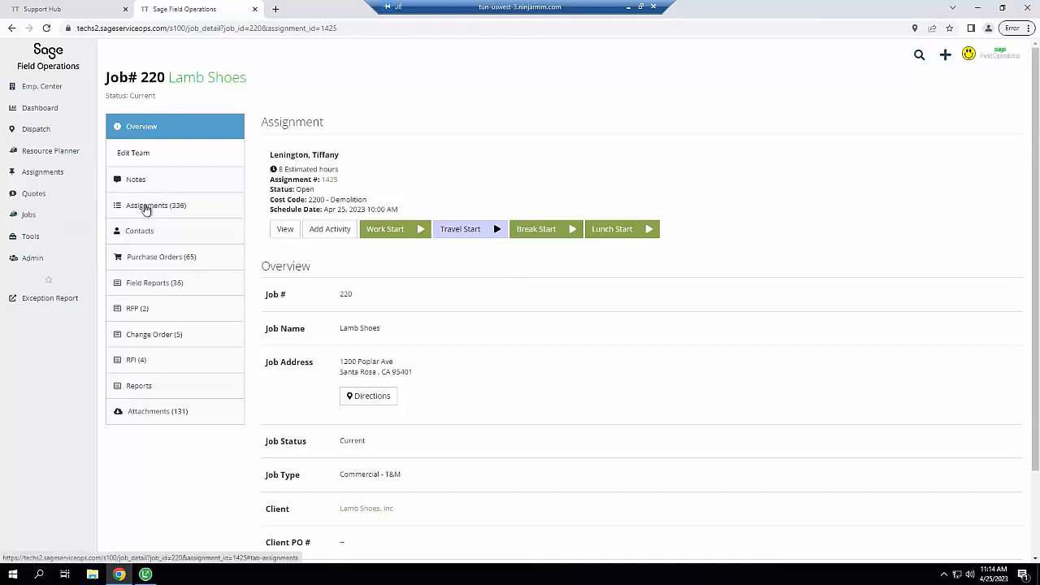
Select all three of today's Job 220 assignments via the TODAY checkbox and check the Action menu
click(146, 207)
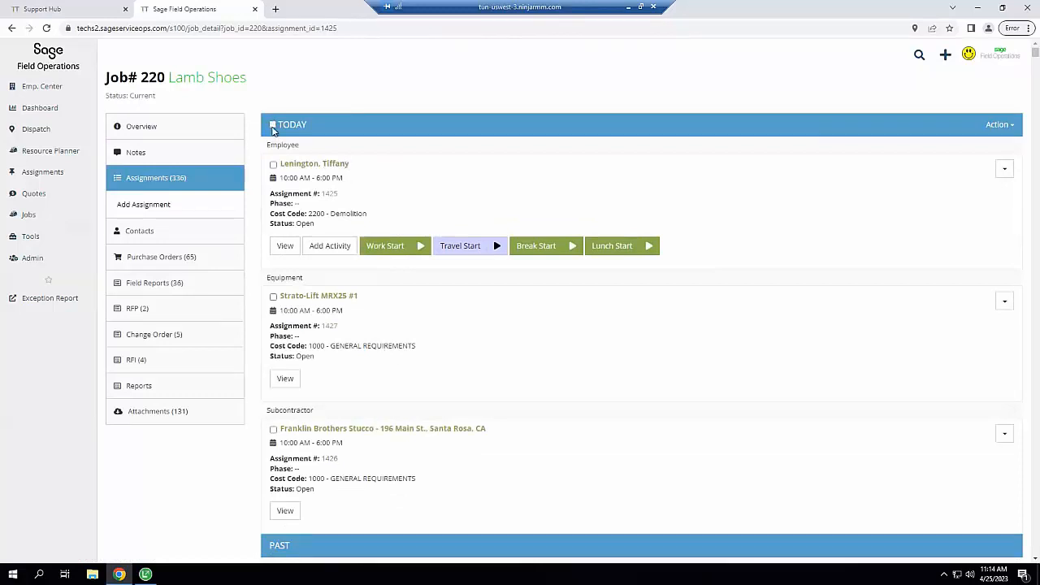
click(273, 124)
click(996, 132)
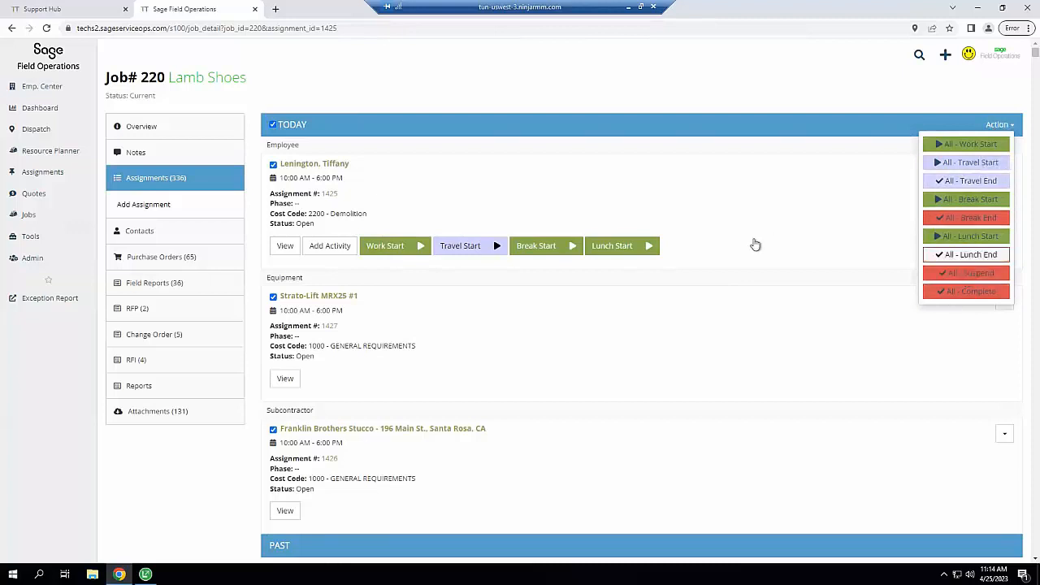
click(754, 243)
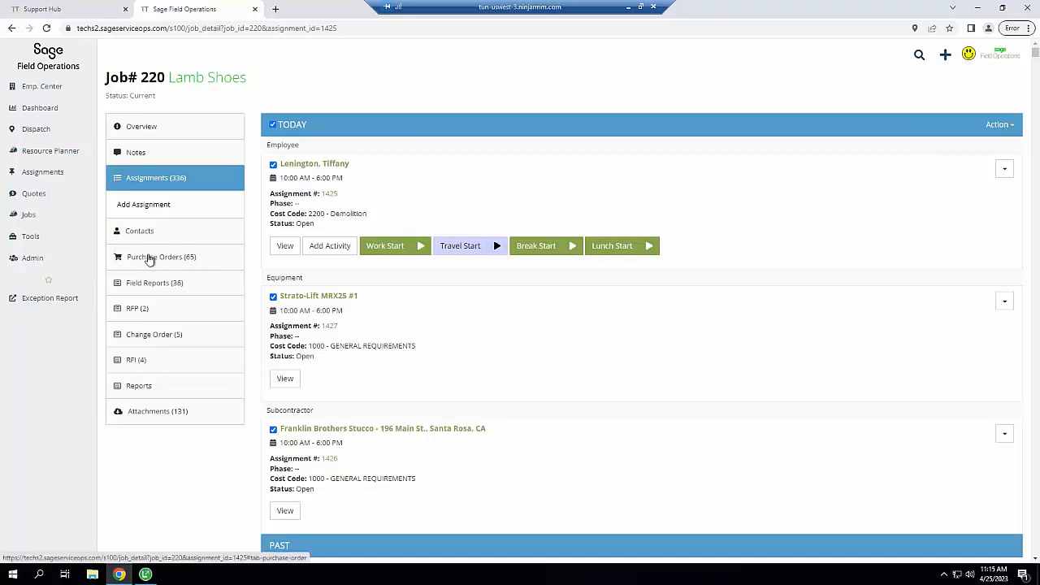
Browse Job 220's Purchase Orders, Field Reports, RFP, RFI, Change Order and Reports tabs
click(150, 260)
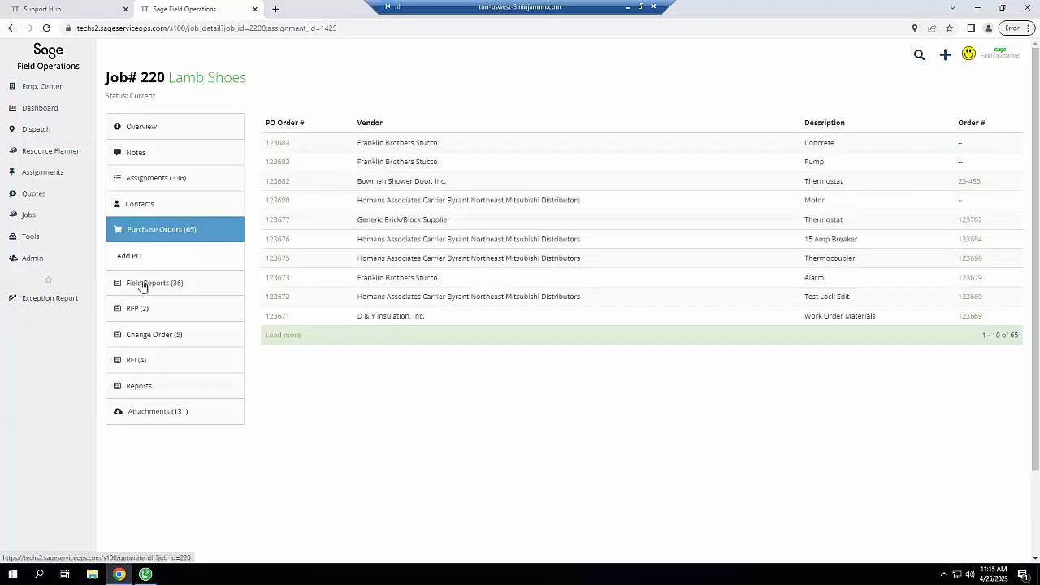
click(144, 283)
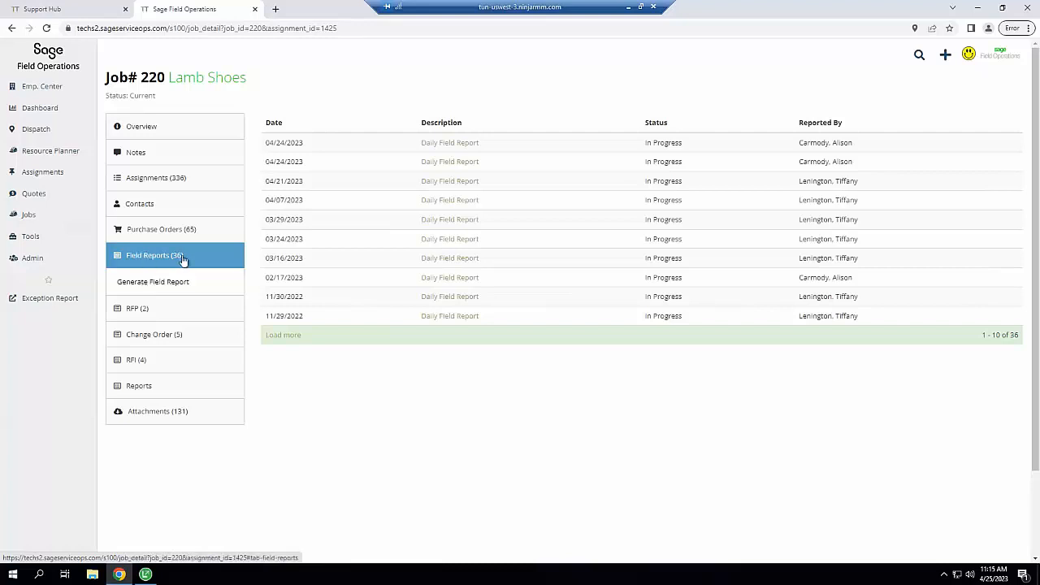
click(133, 310)
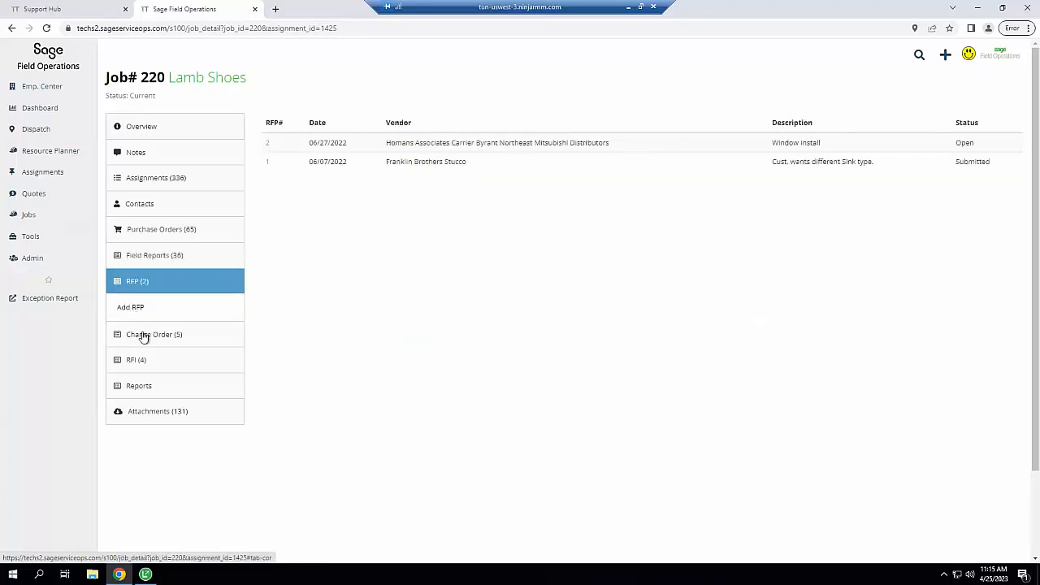
click(135, 363)
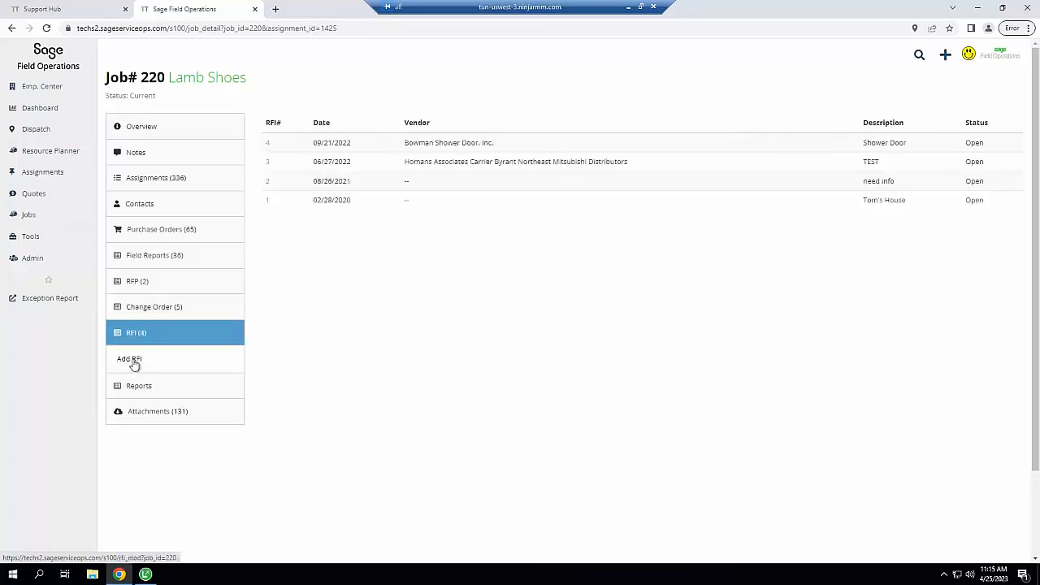
click(180, 306)
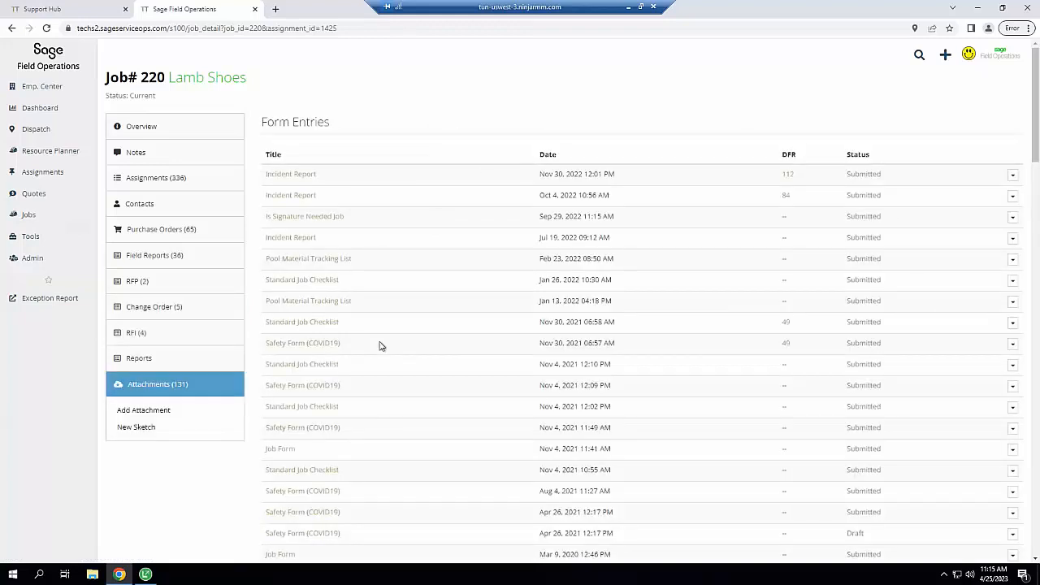
click(149, 362)
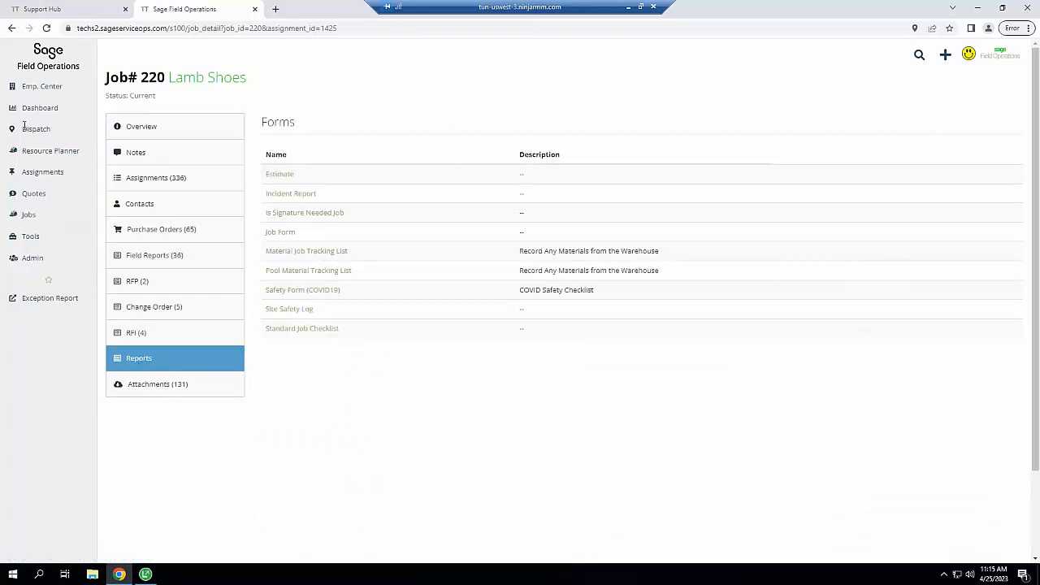
Go via the Dispatch Scheduler to Assignments and start adding an activity to the Job 220 assignment
mouse_move(35, 132)
click(118, 137)
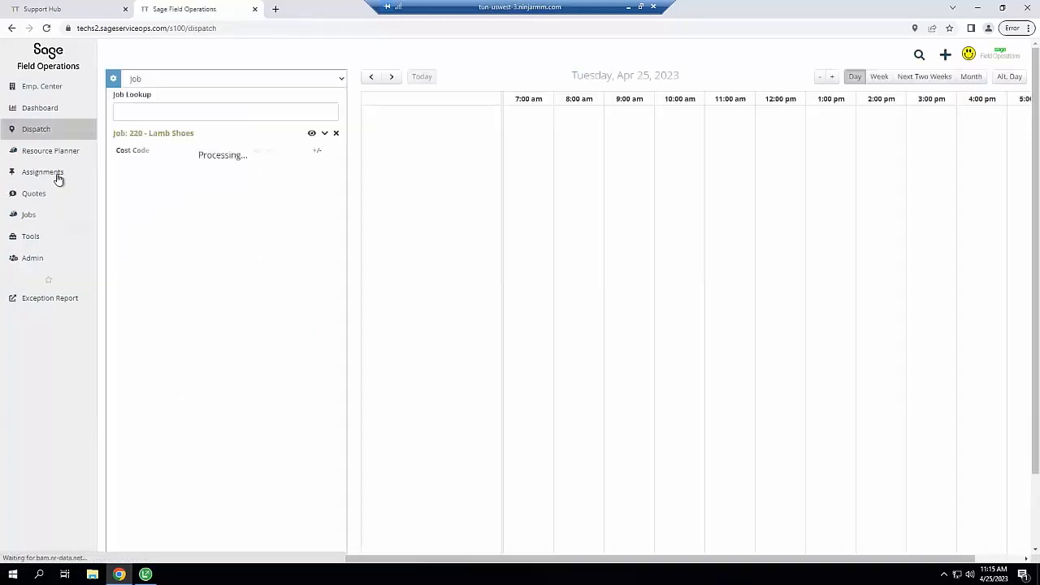
mouse_move(57, 177)
click(125, 174)
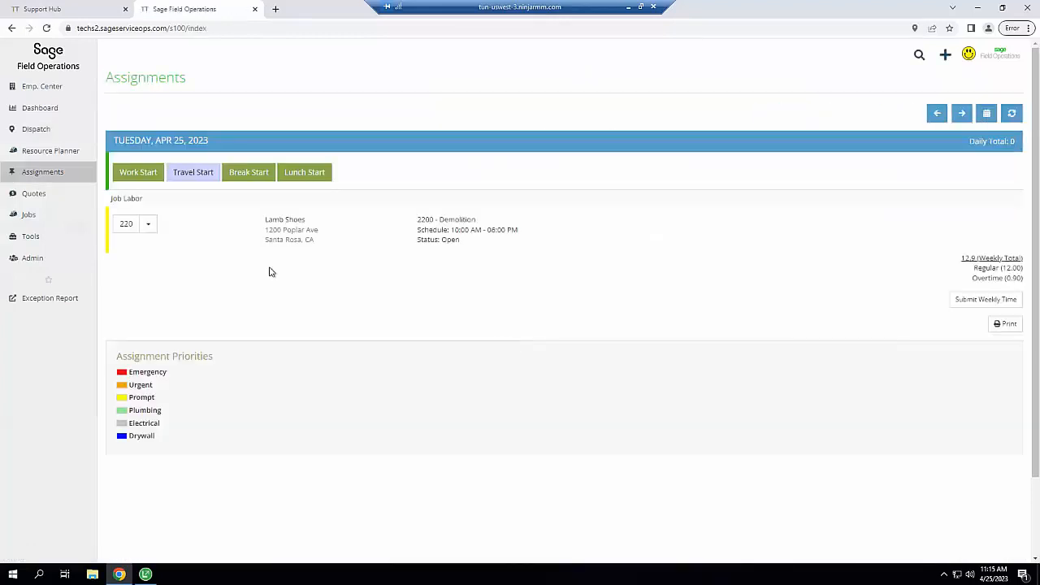
click(148, 225)
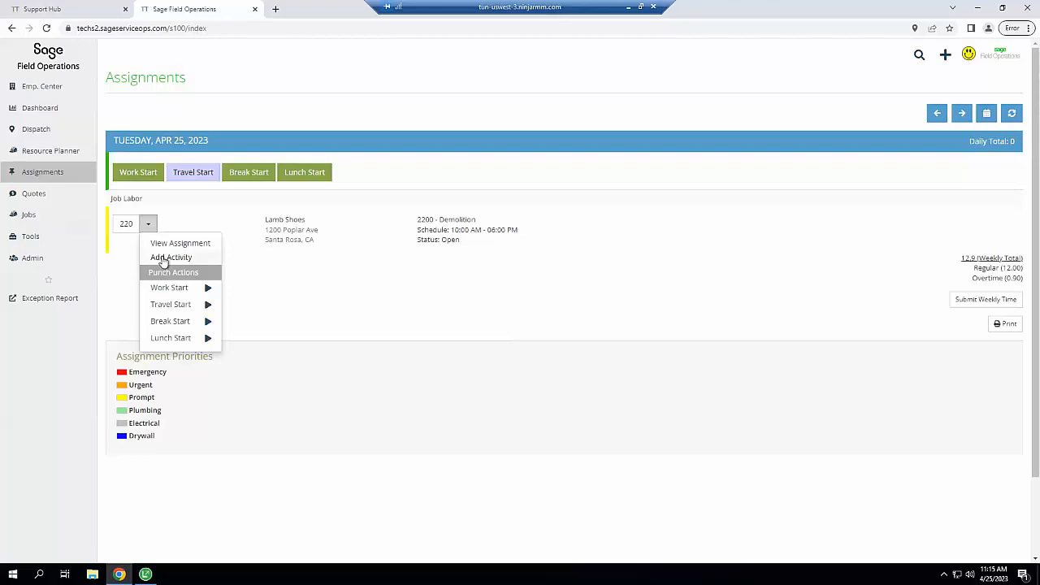
click(164, 259)
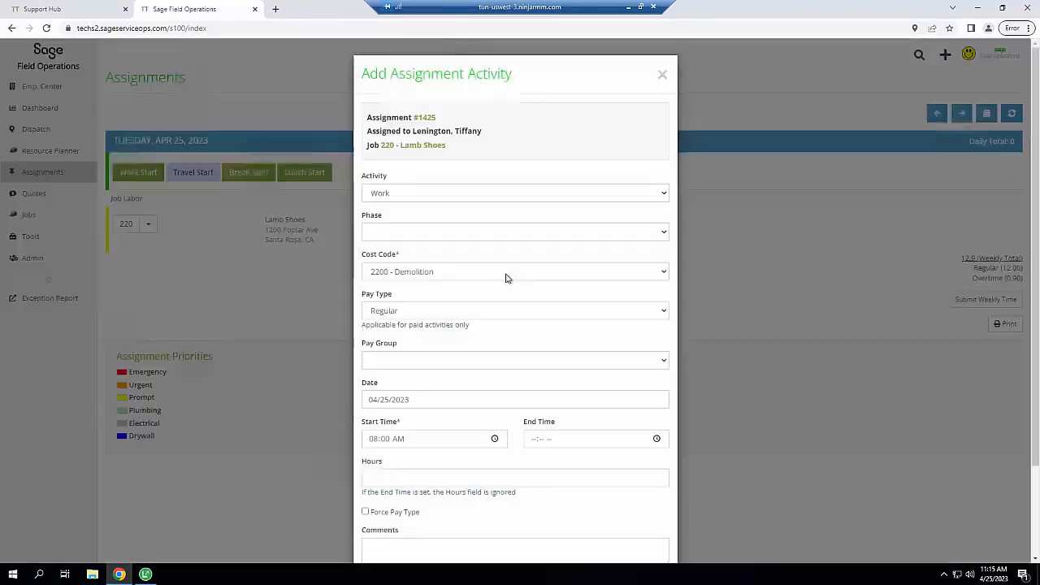
Keep activity Work, no phase, cost code 2200 - Demolition, Regular pay and no pay group
click(410, 195)
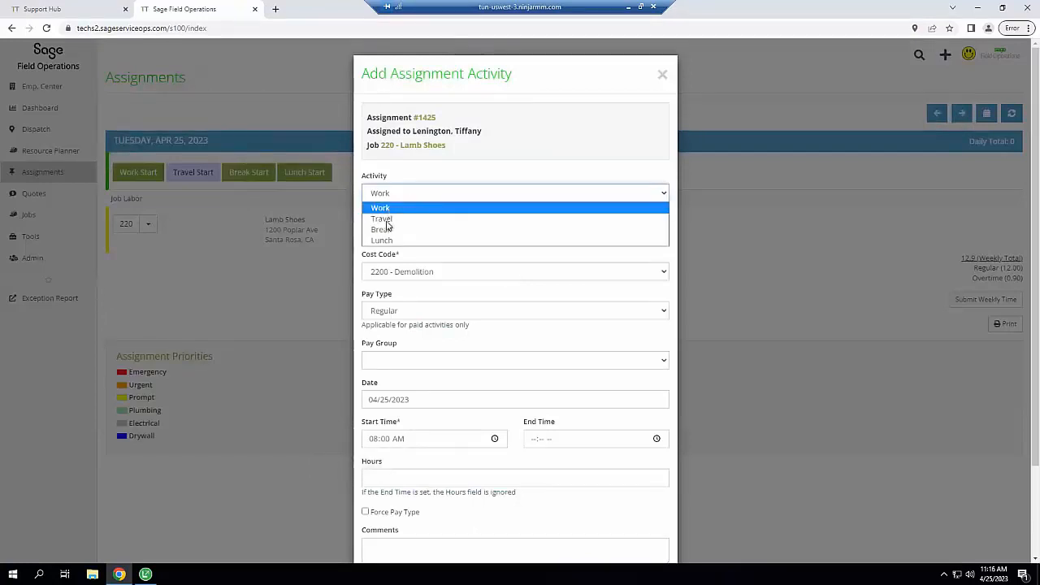
click(411, 174)
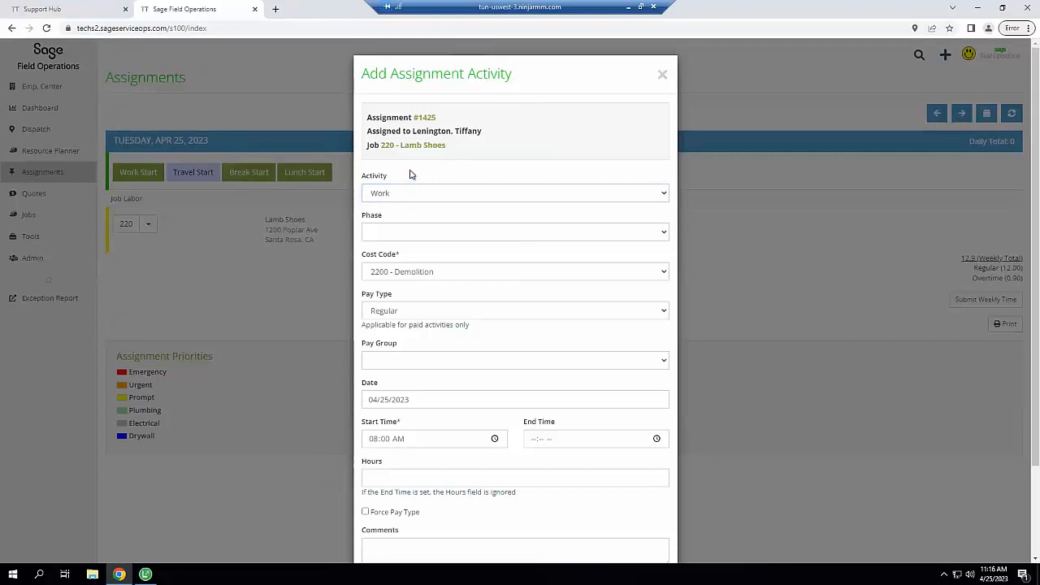
click(408, 233)
click(431, 233)
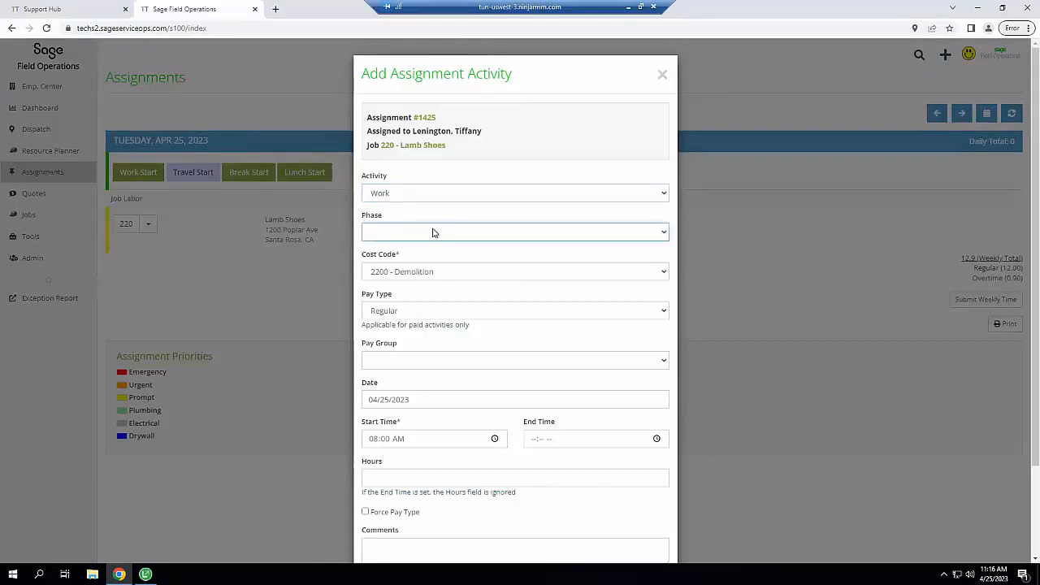
click(455, 278)
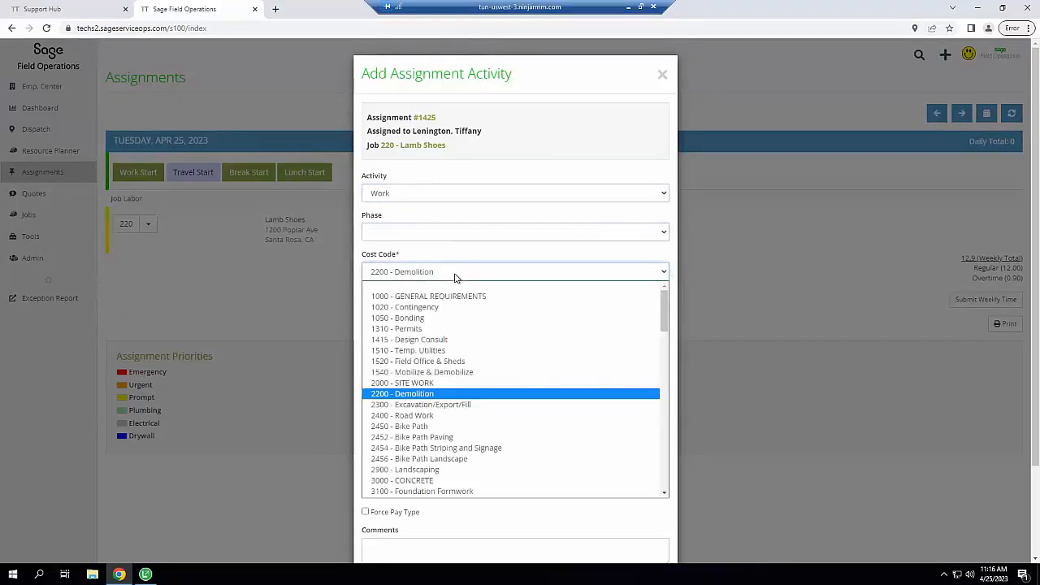
click(455, 278)
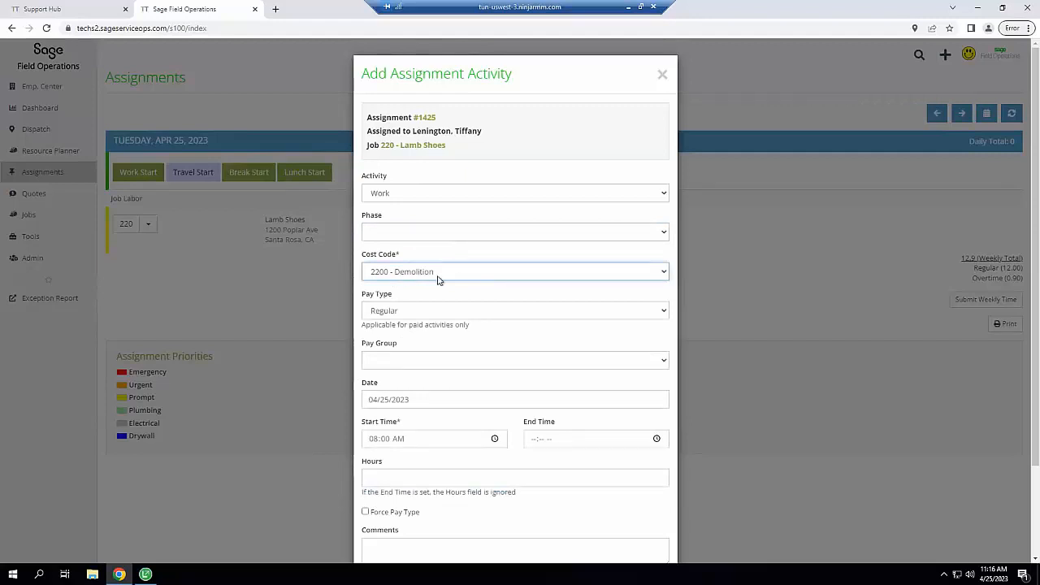
click(420, 318)
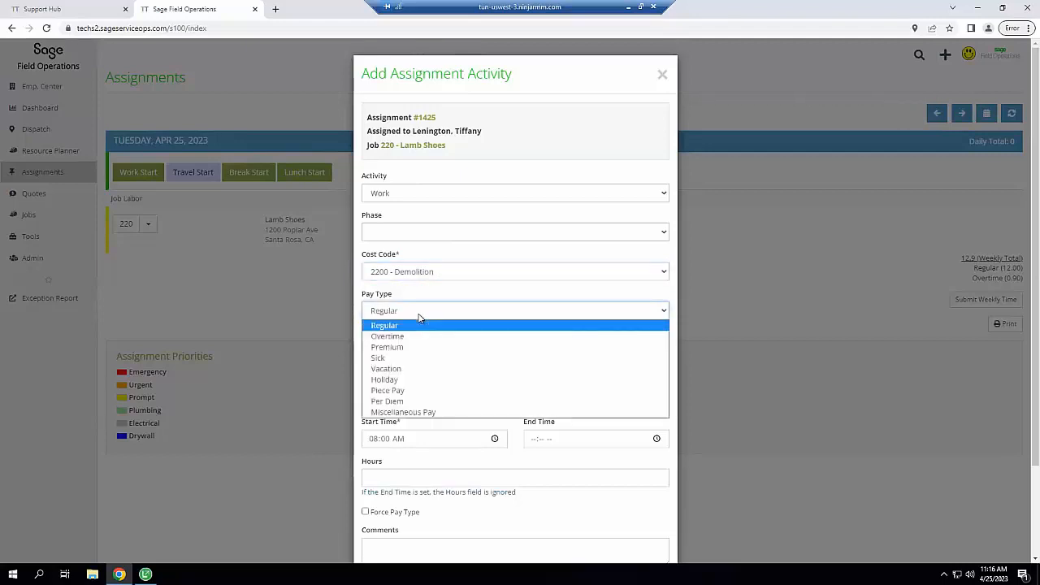
click(420, 318)
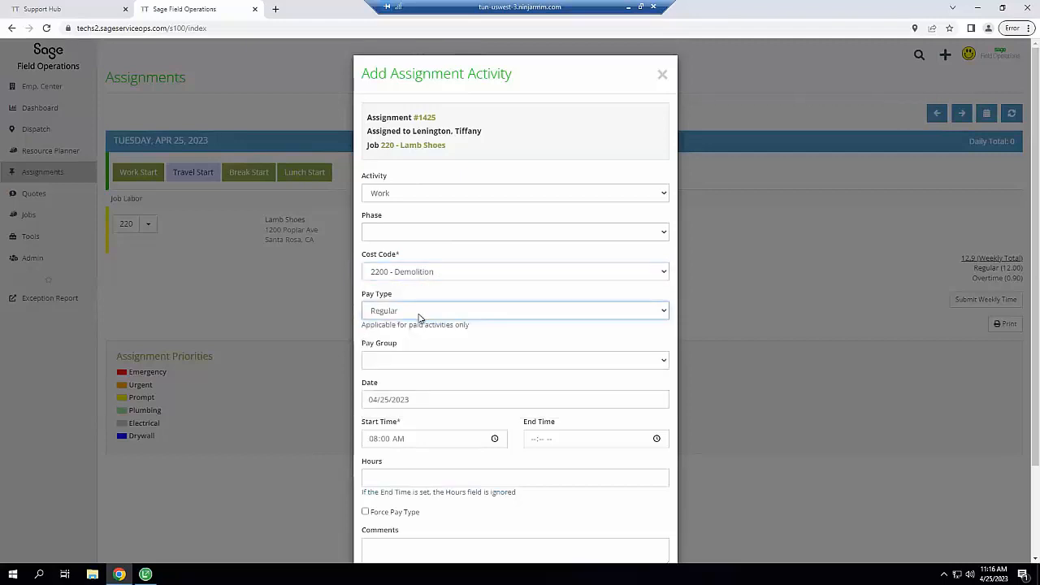
click(441, 362)
click(441, 360)
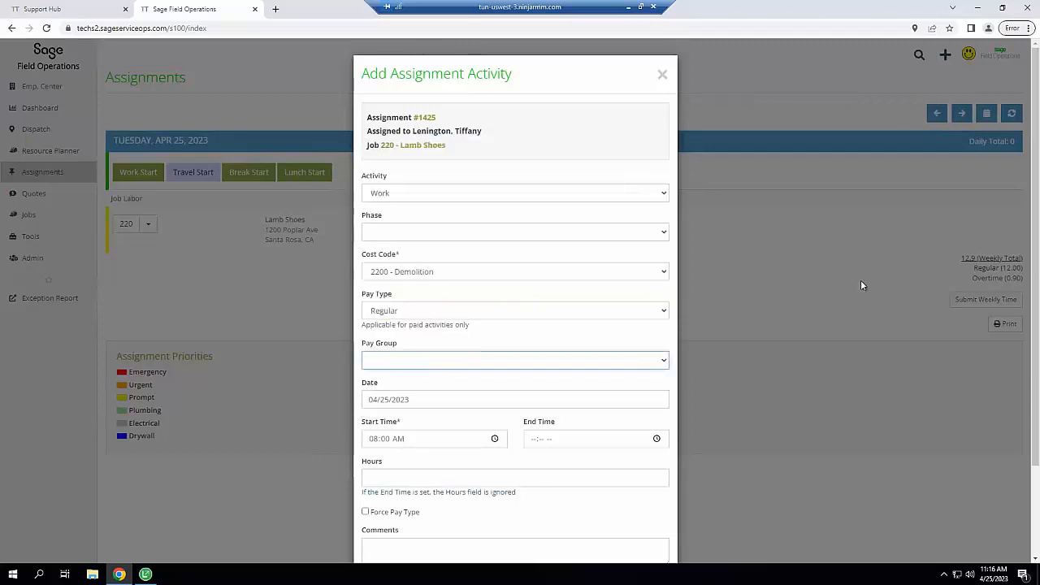
drag(1036, 243, 1037, 330)
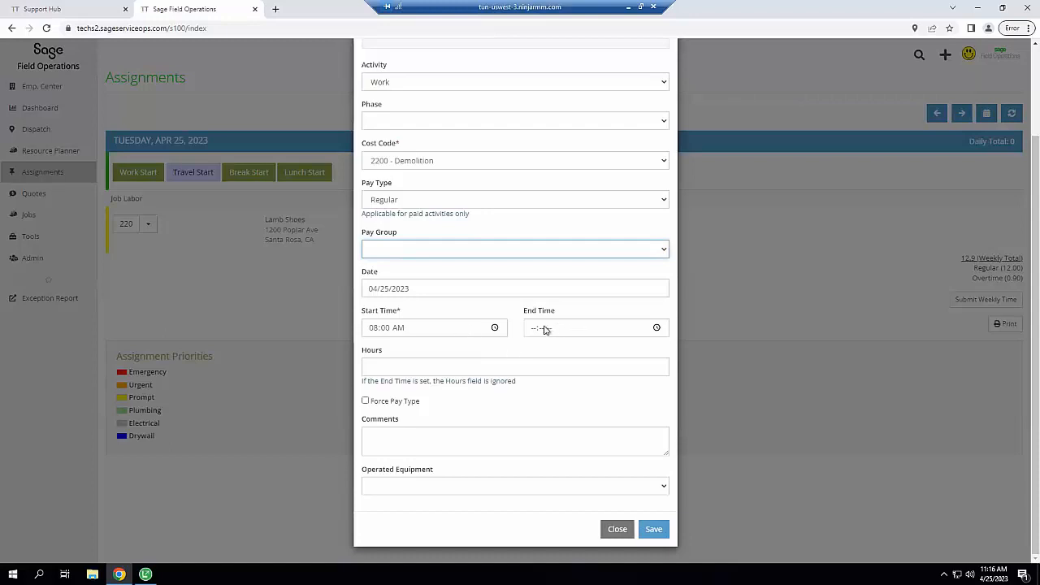
Set the activity to run from 10:00 to 4:00 PM and enter a comment
click(371, 334)
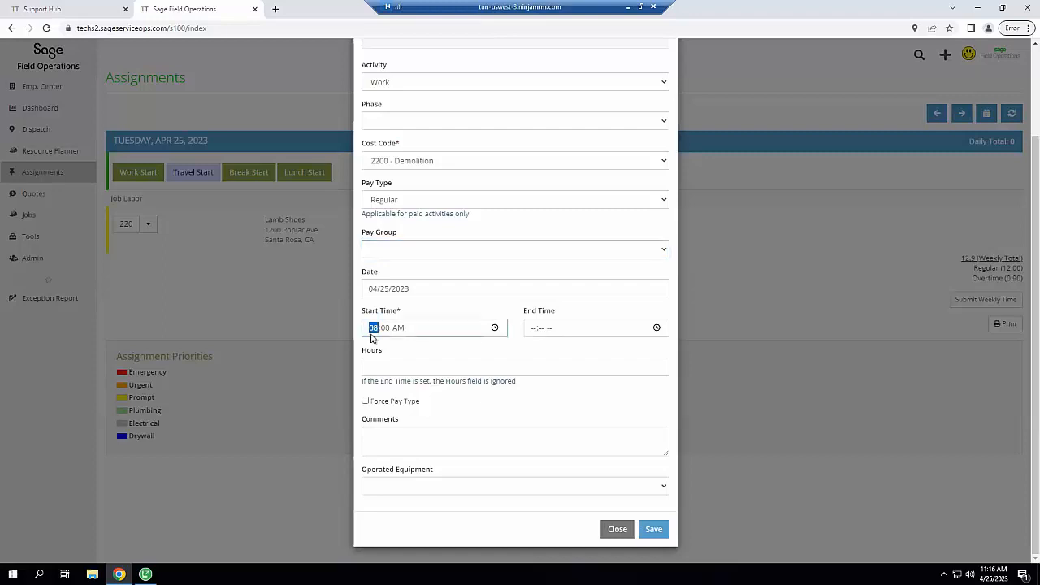
text(10)
click(530, 333)
text(4:-- --)
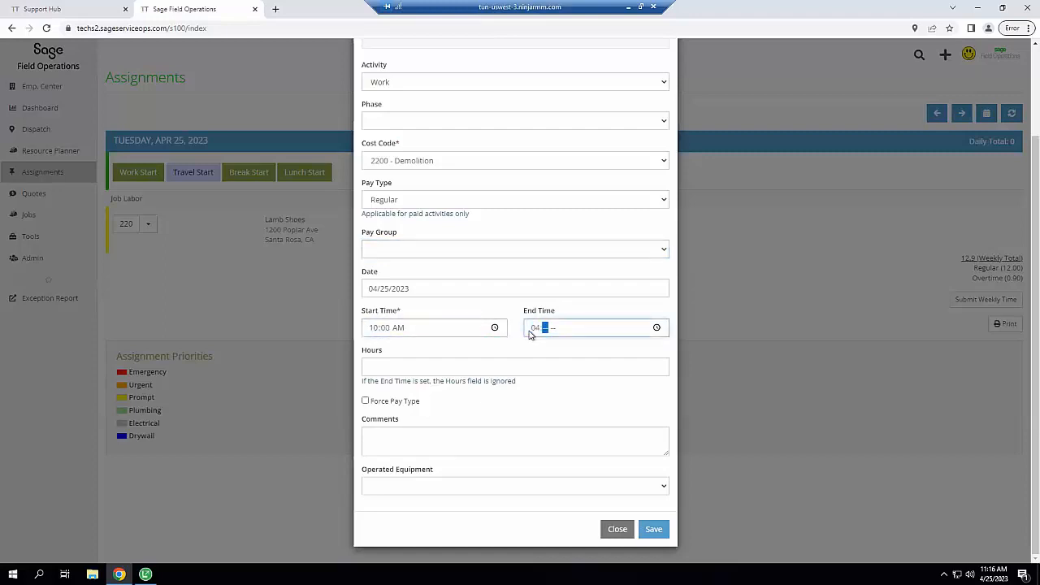
text(00p)
key(Tab)
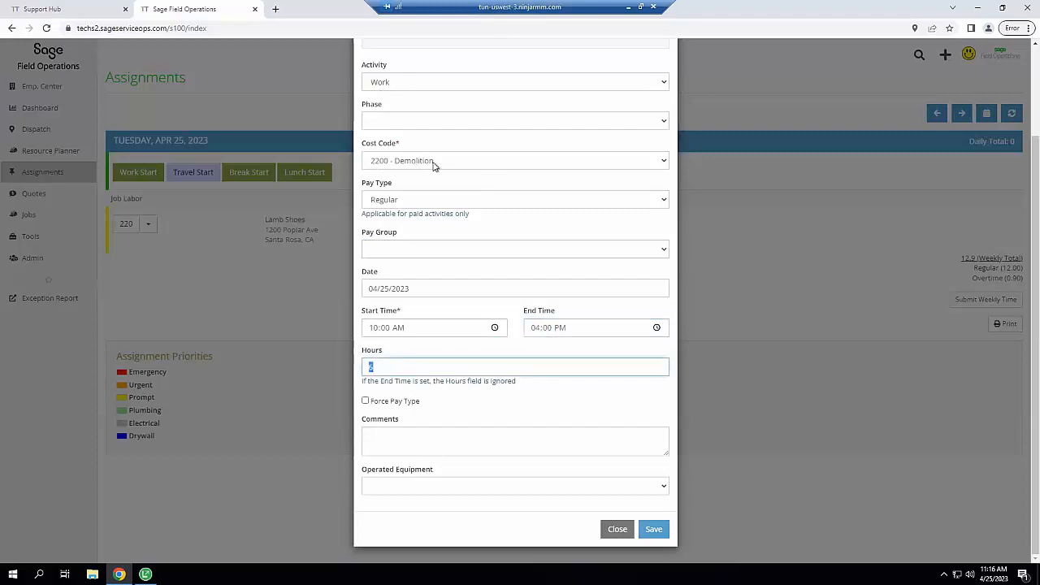
click(434, 431)
text(PR N)
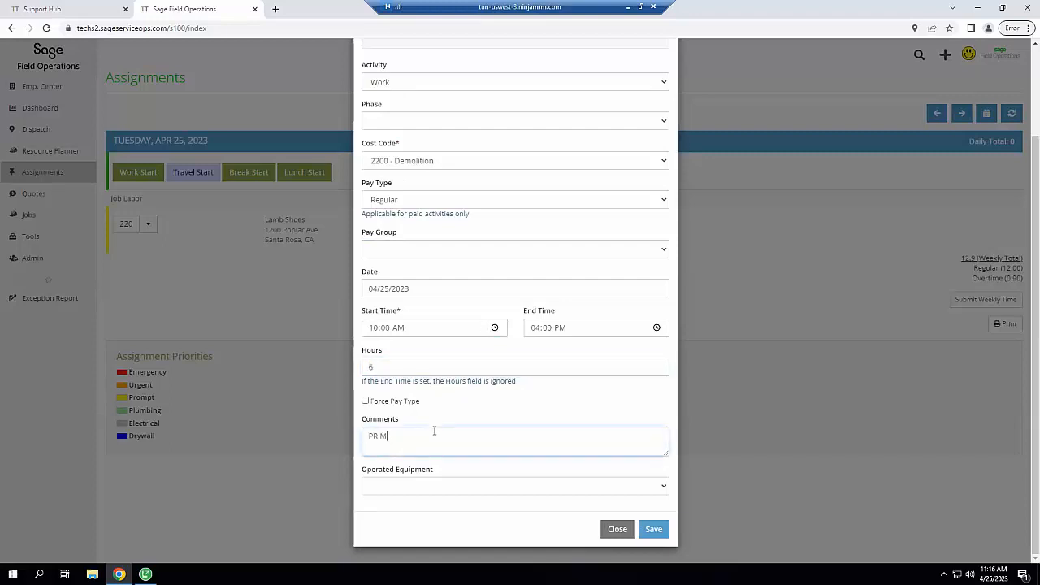
key(BackSpace)
text(Comment)
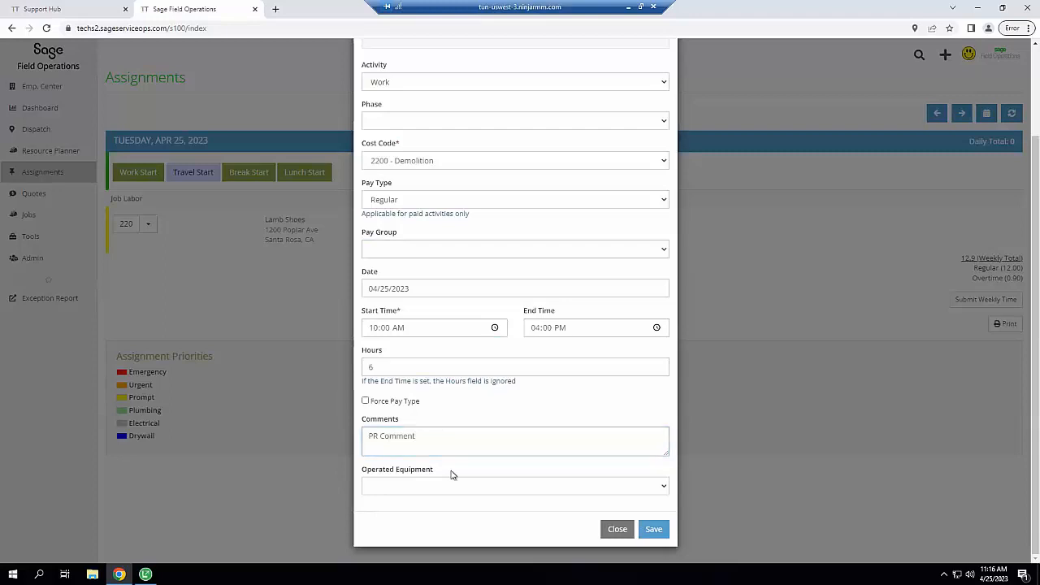
Add JCB 926 Forklift 1989 as operated equipment with 1 stand-by hour and save the activity
click(434, 488)
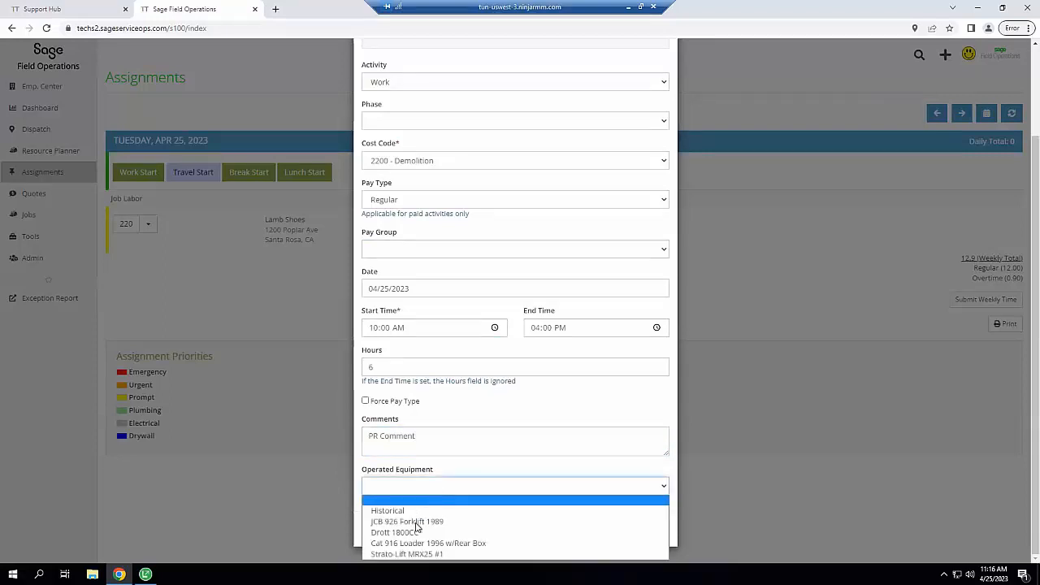
click(416, 522)
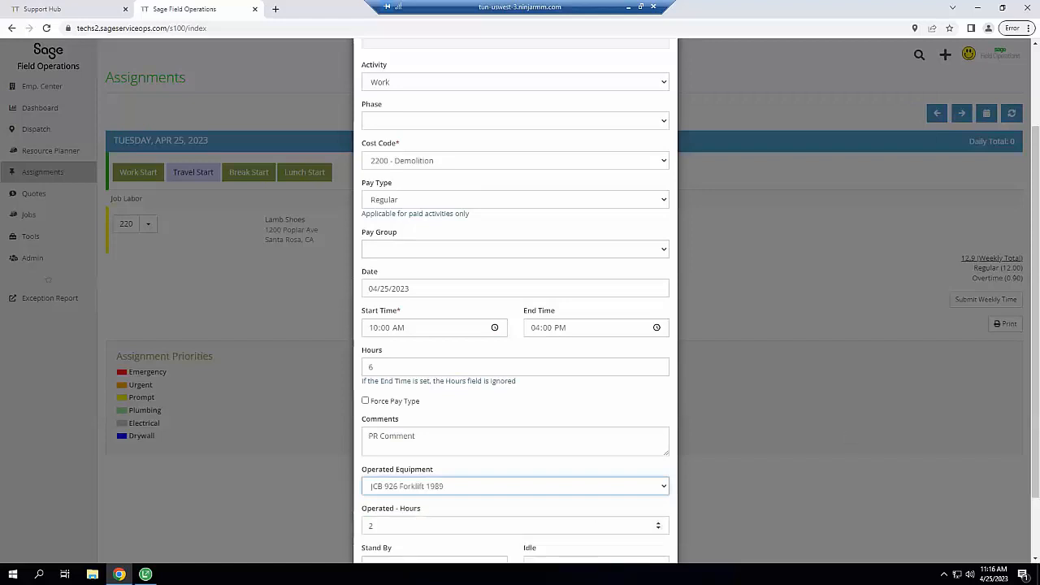
scroll(383, 469, down, 2)
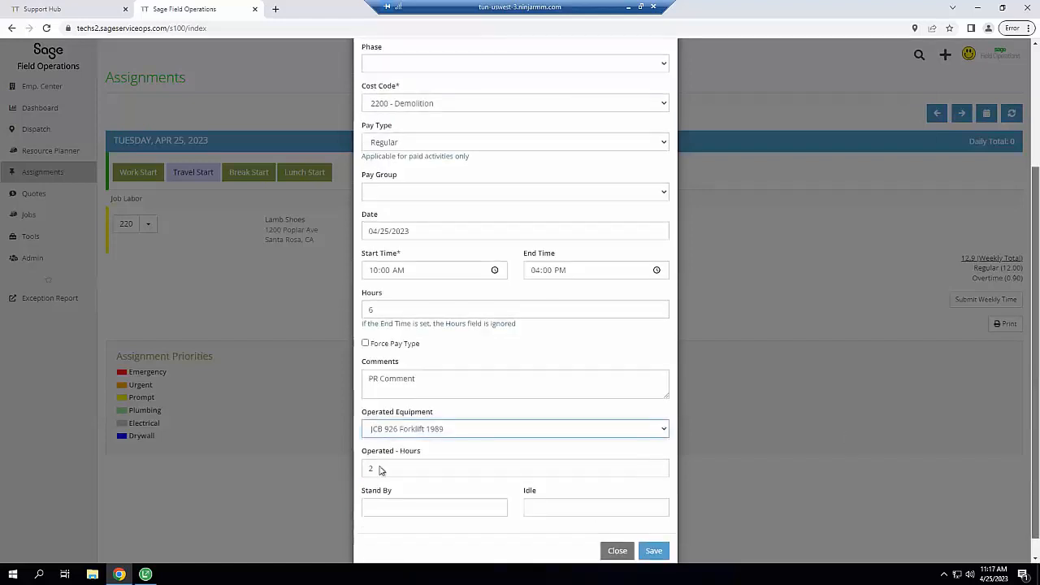
click(410, 498)
text(1)
click(655, 540)
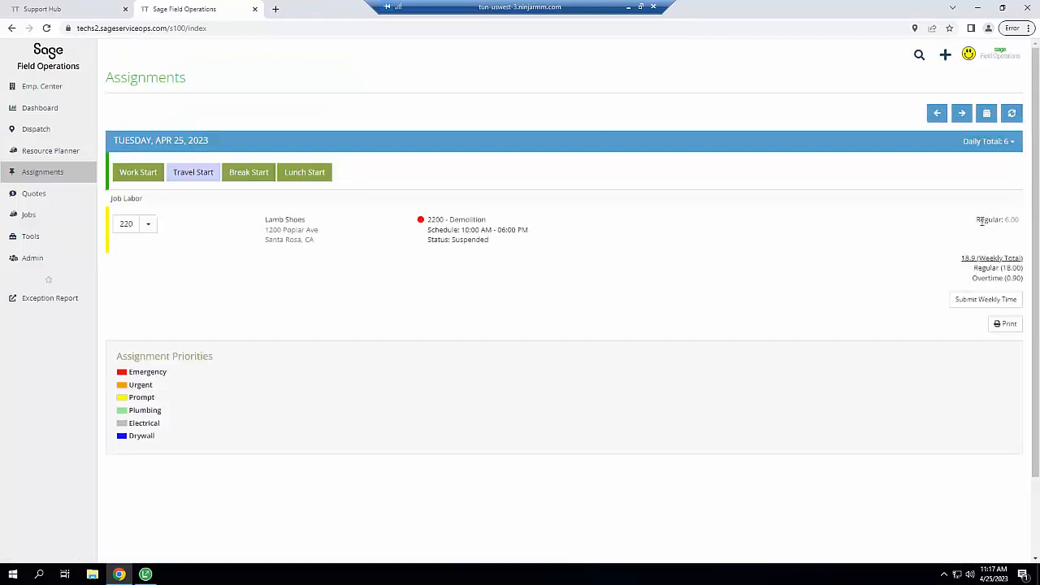
click(147, 575)
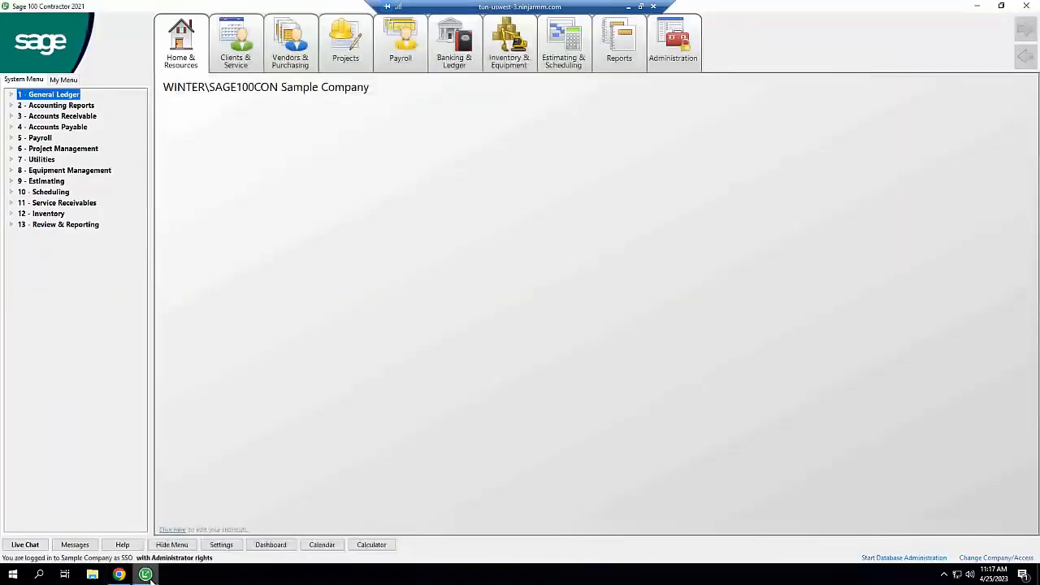
In Payroll's Daily Payroll Entry, check the synced 6-hour Lamb Shoes forklift row's equipment hours, then close it
click(413, 64)
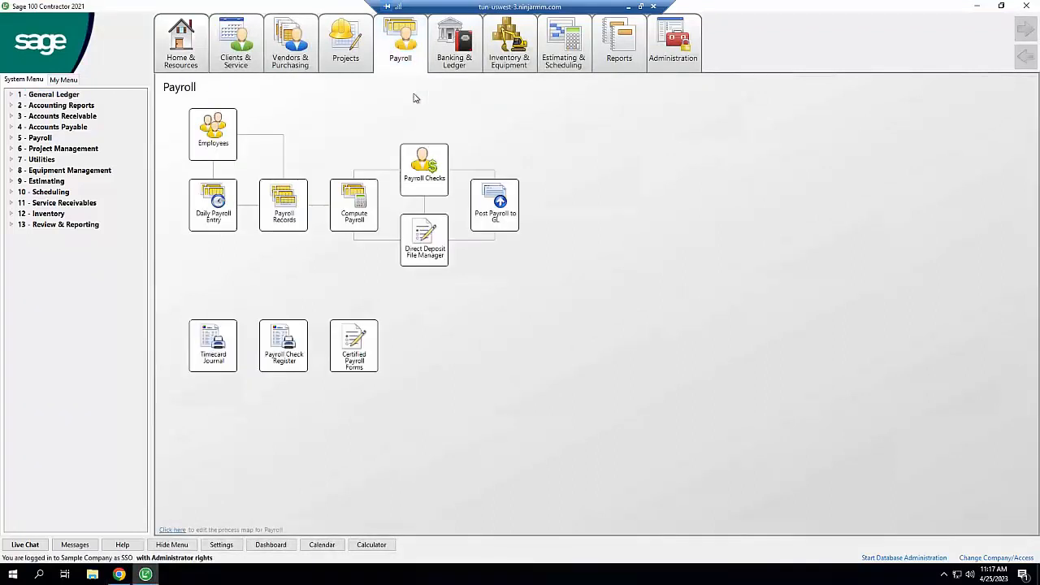
mouse_move(407, 65)
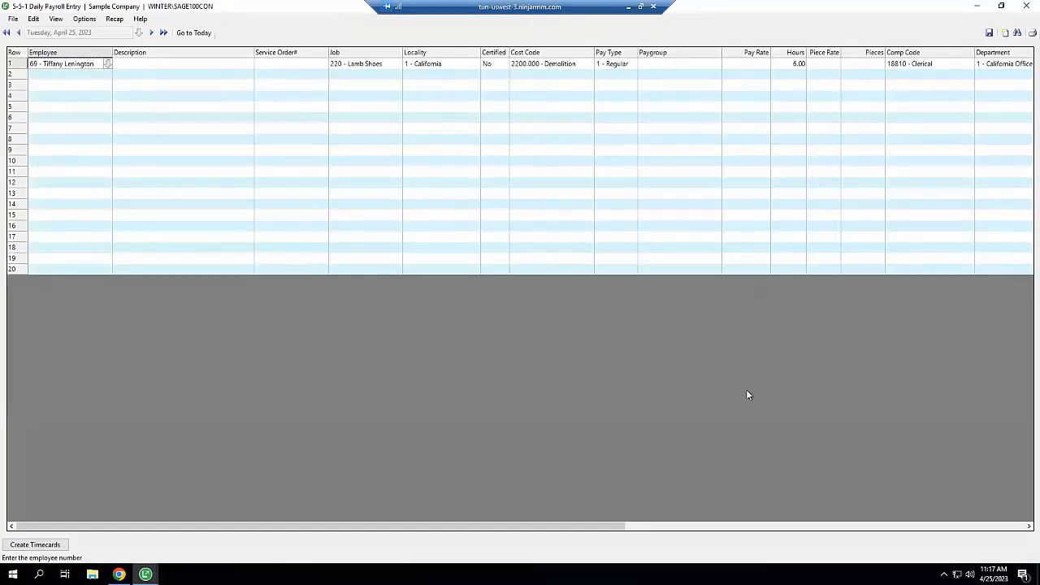
drag(585, 523, 856, 413)
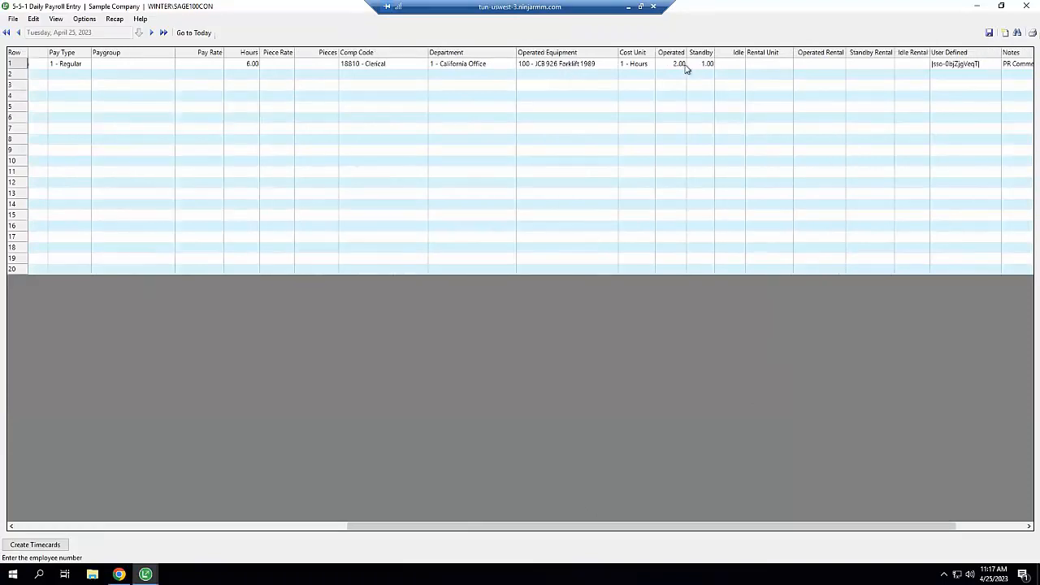
drag(857, 524, 927, 527)
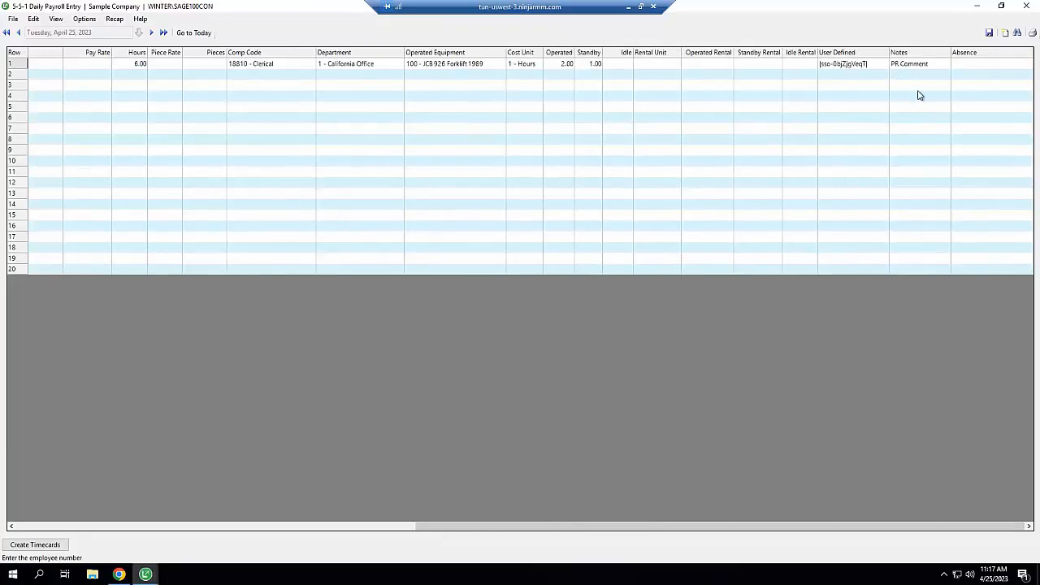
click(1027, 6)
Return to Field Operations and open the actions for the suspended job 220 assignment
click(122, 573)
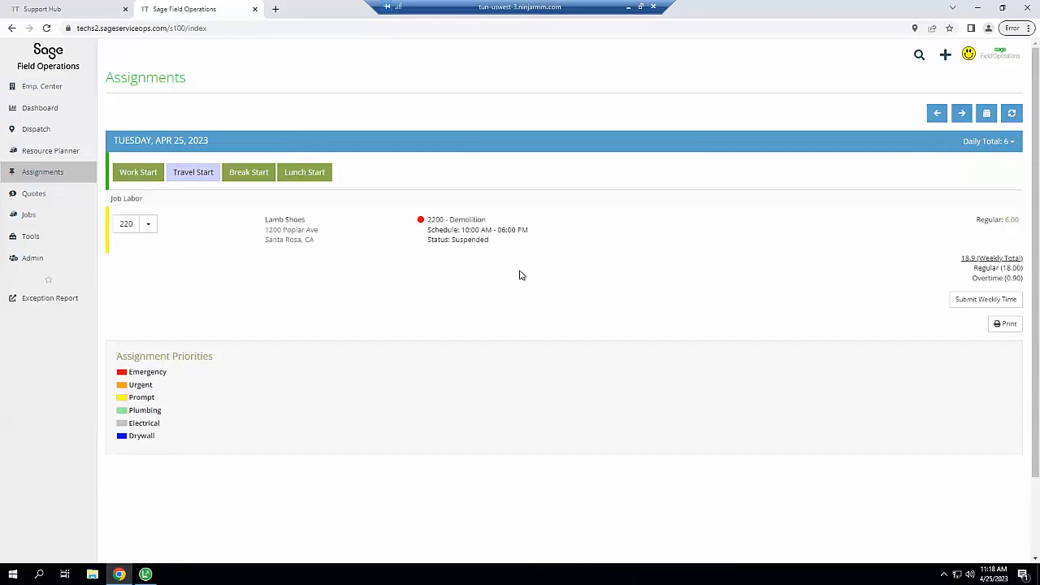
click(148, 226)
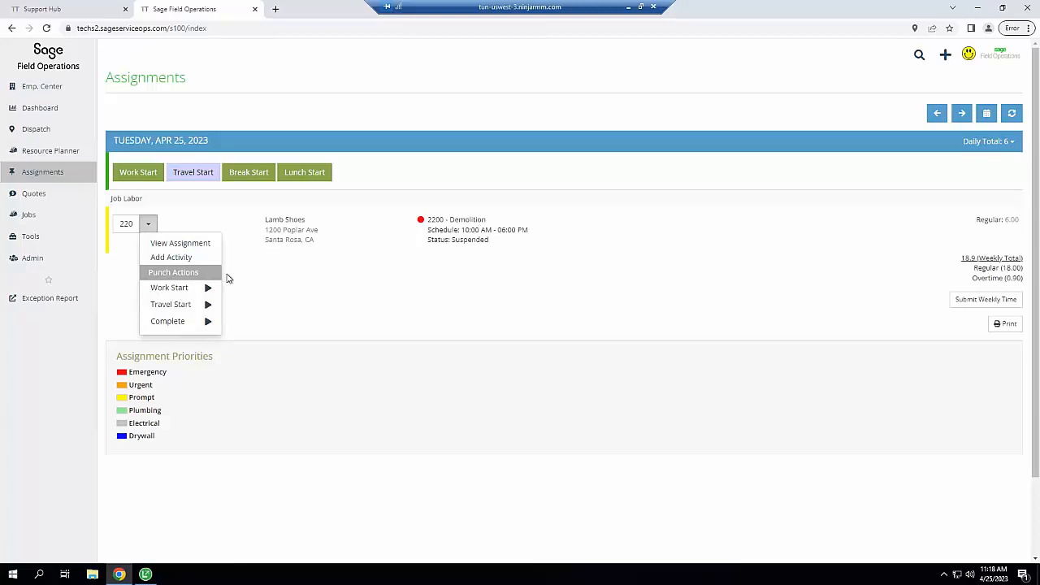
Start work on job 220 under cost code 1510 - Temp. Utilities, then go to the Dispatch schedule
click(170, 289)
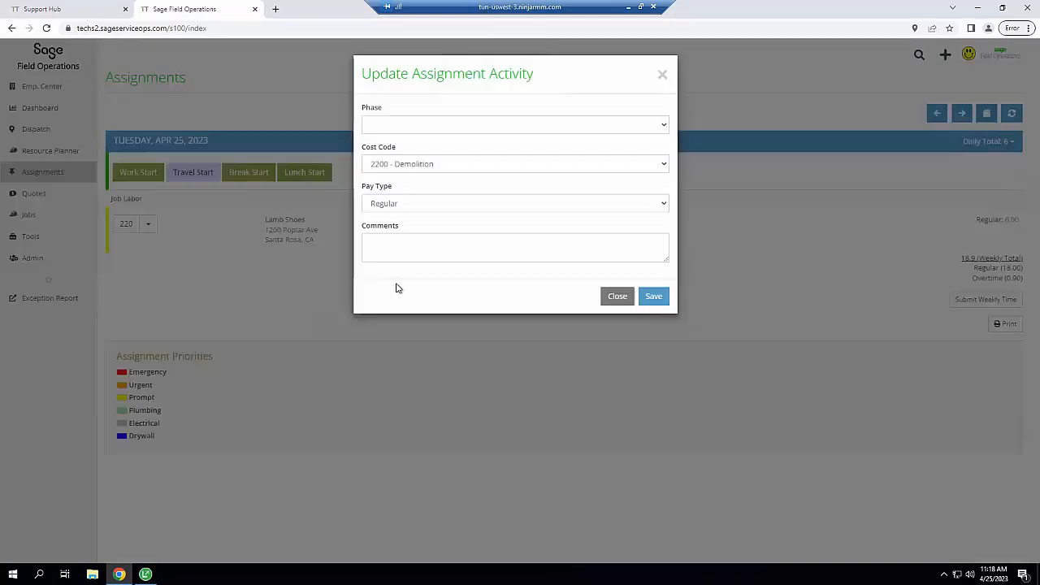
click(446, 166)
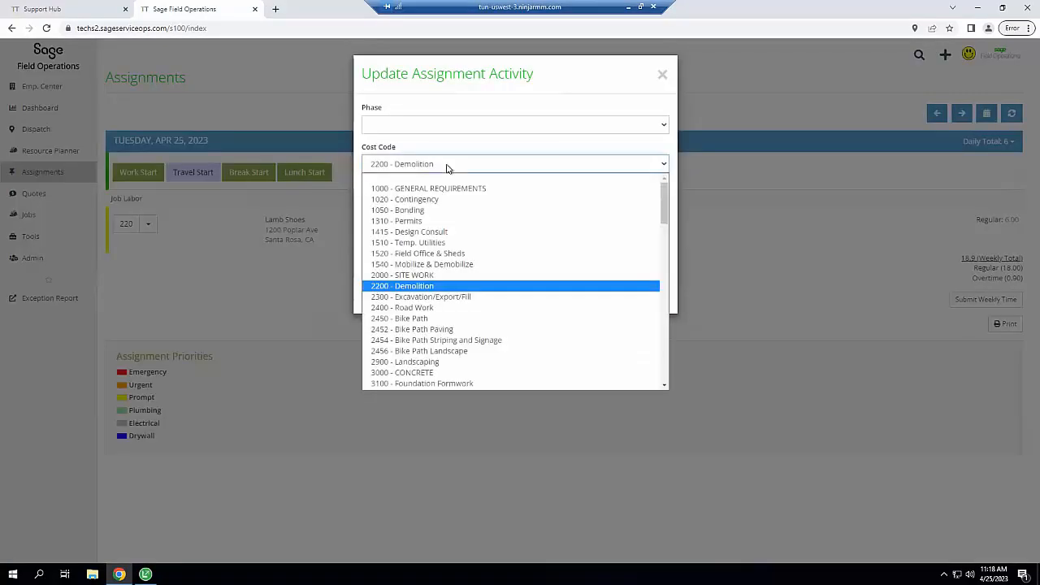
click(443, 246)
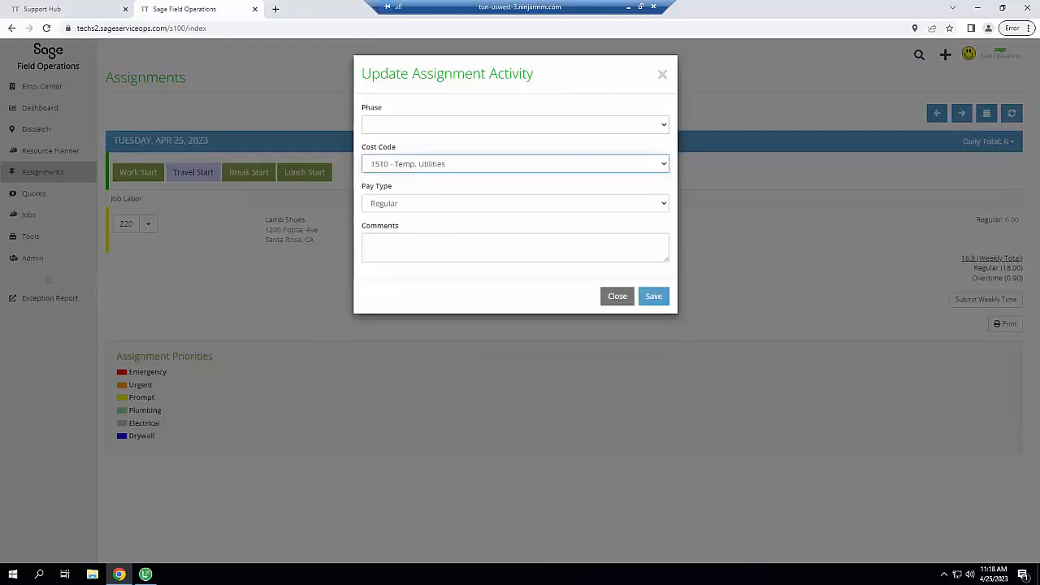
click(654, 297)
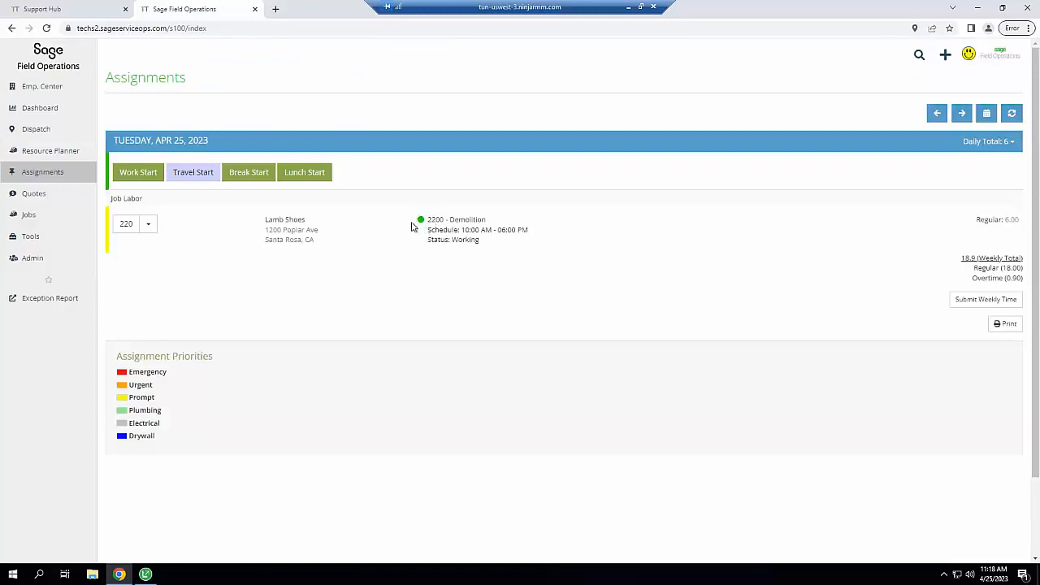
mouse_move(68, 130)
click(135, 133)
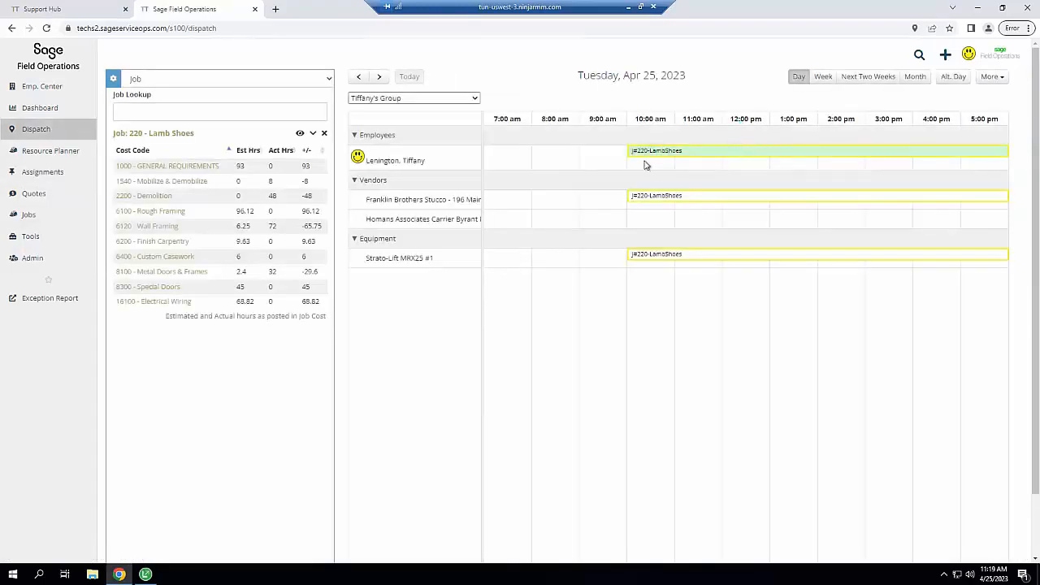
Check the J#220-LambShoes booking details on the dispatch schedule, then open the Service Dashboard
mouse_move(687, 156)
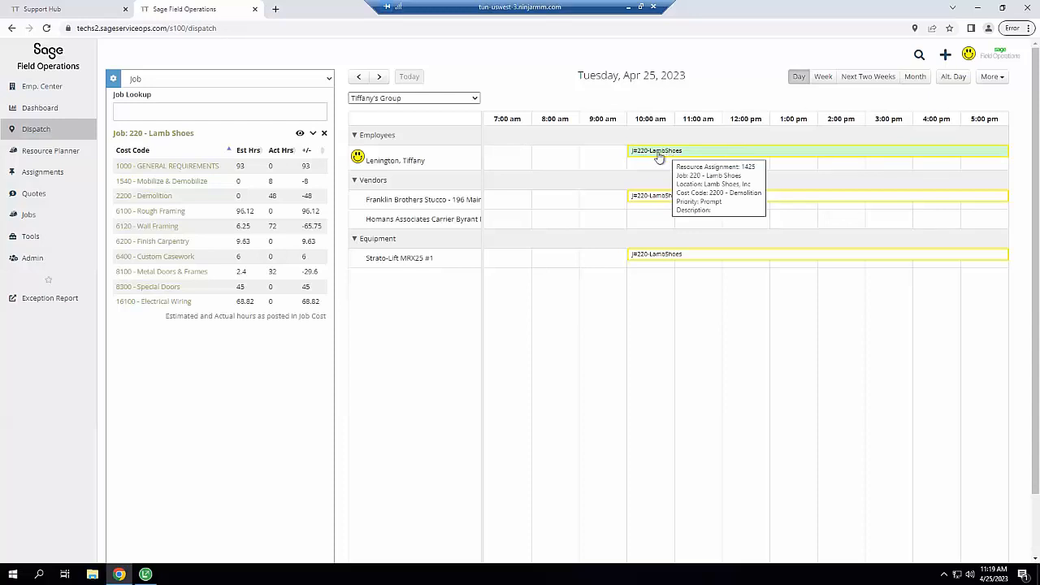
click(53, 173)
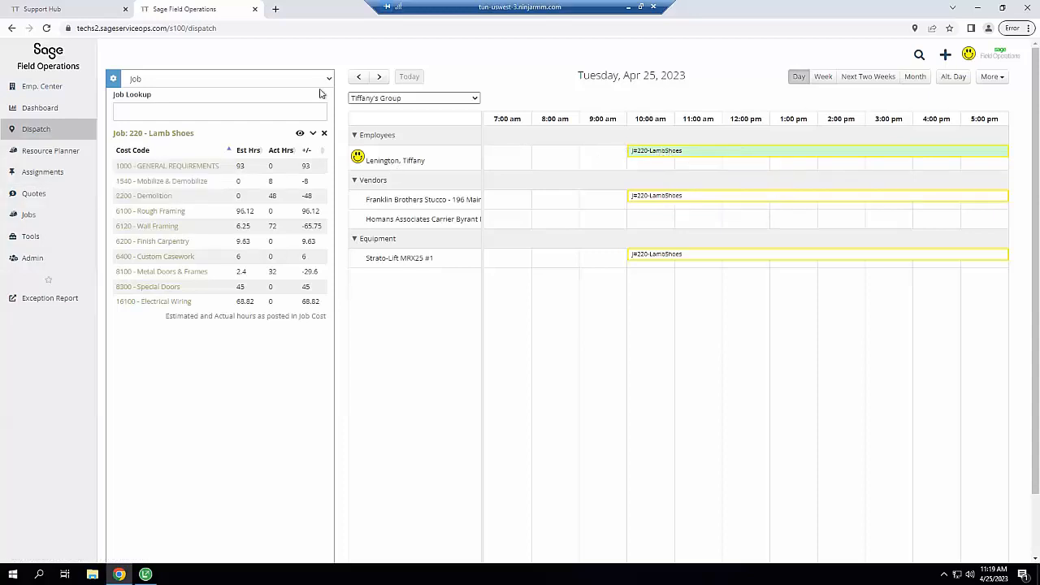
click(55, 109)
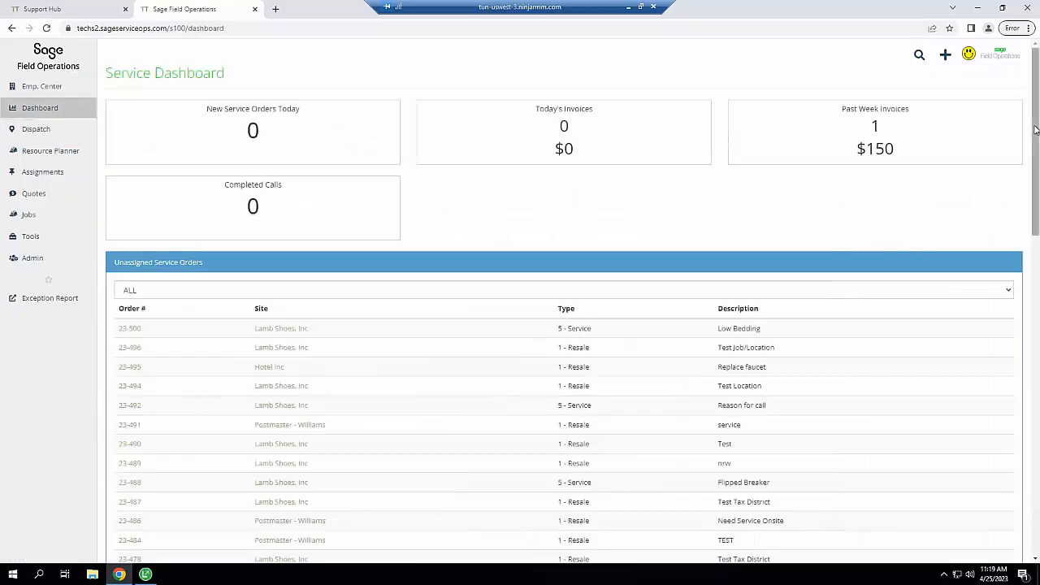
Open the latest Work Start entry's GPS coordinates in Bing Maps, then return to the dashboard
drag(1037, 130, 1036, 343)
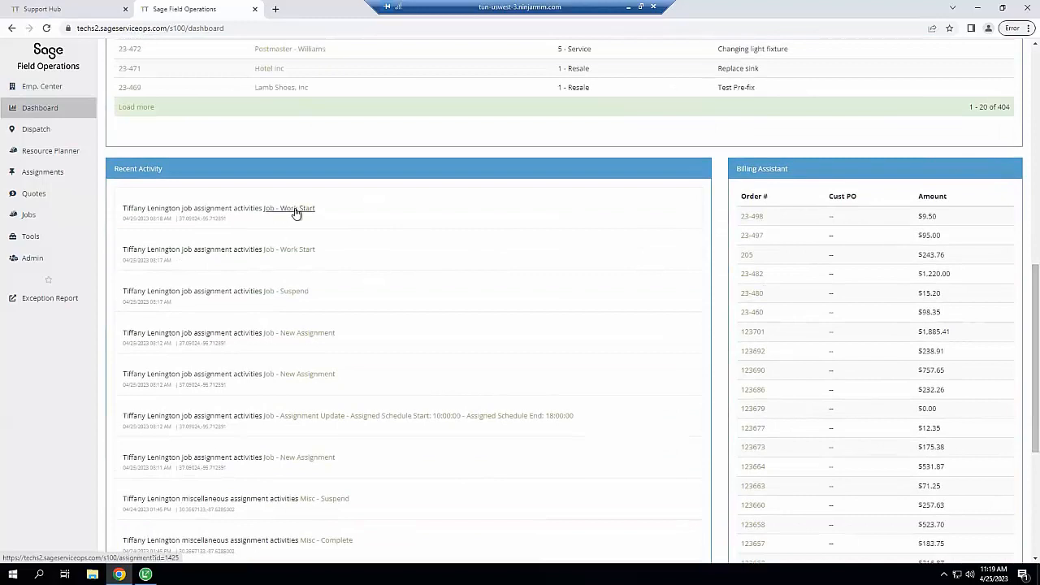
click(216, 223)
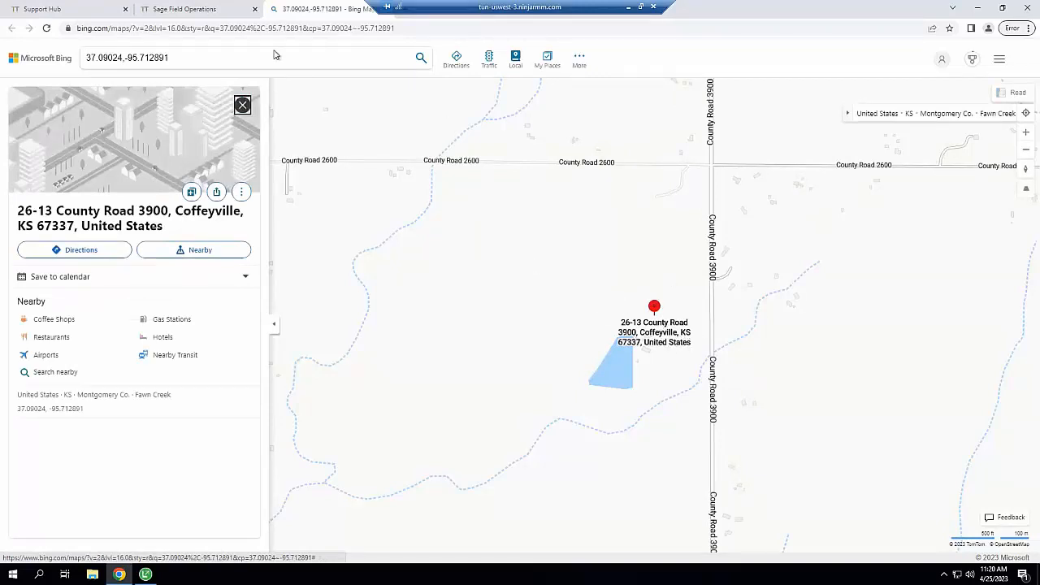
click(202, 12)
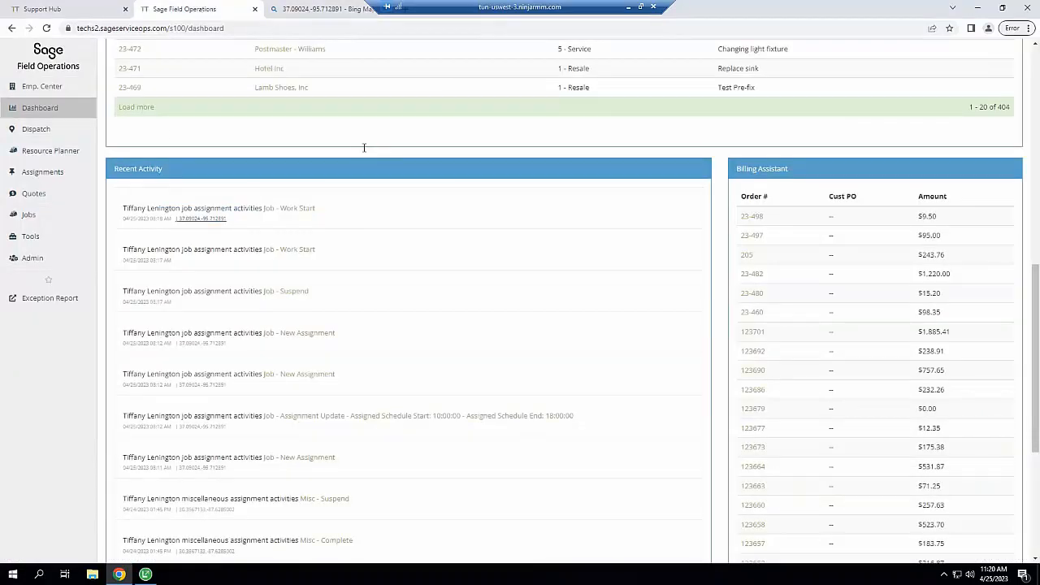
Switch the job 220 assignment back to cost code 2200 - Demolition and save
mouse_move(48, 175)
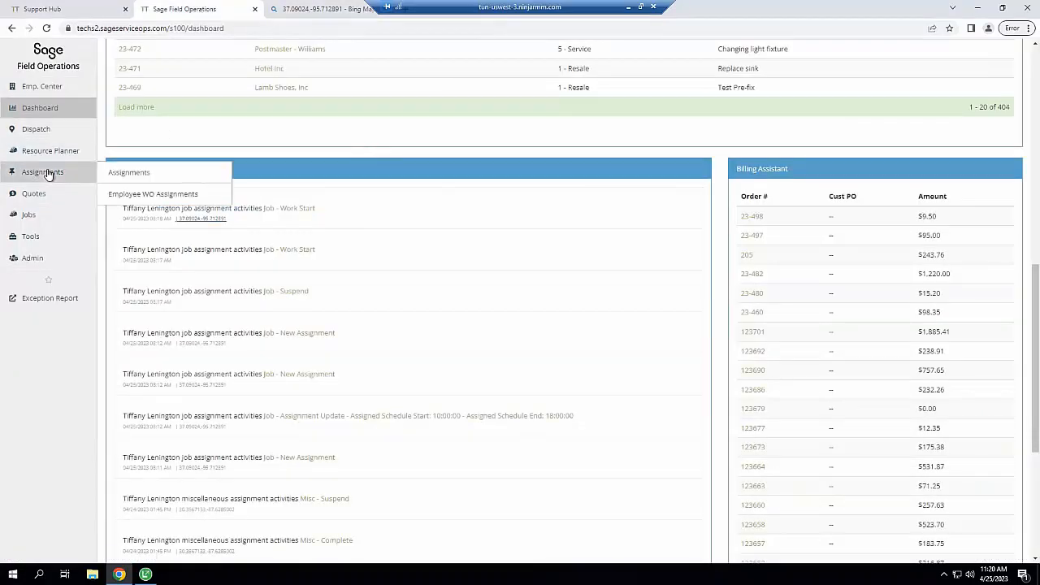
click(147, 177)
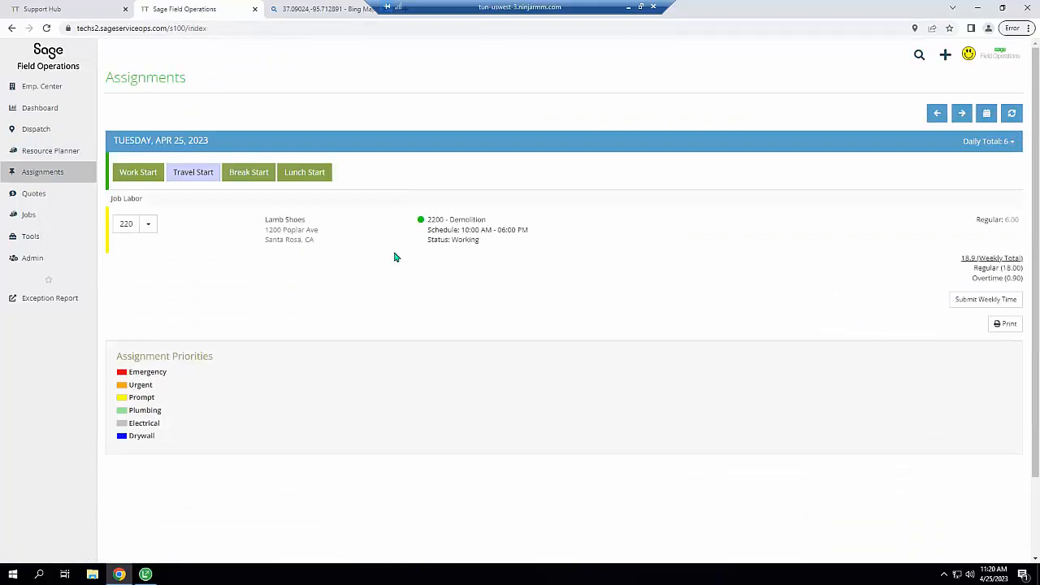
click(148, 226)
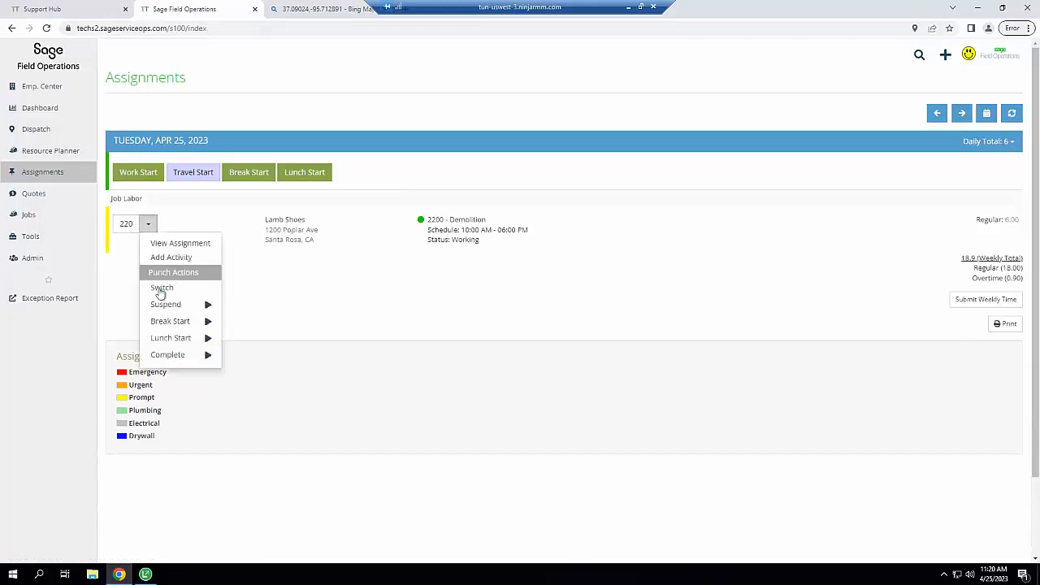
click(160, 292)
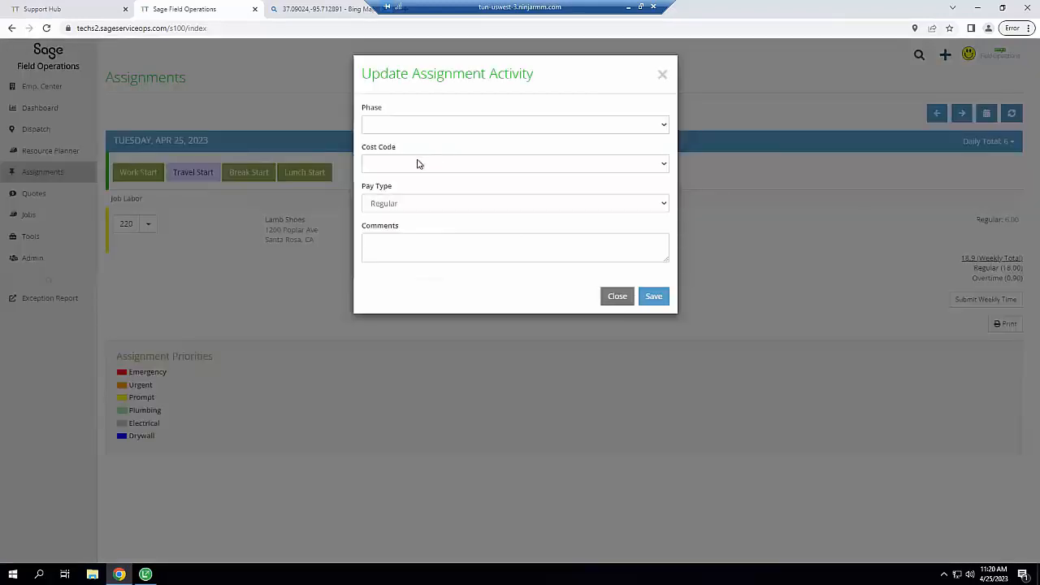
click(417, 164)
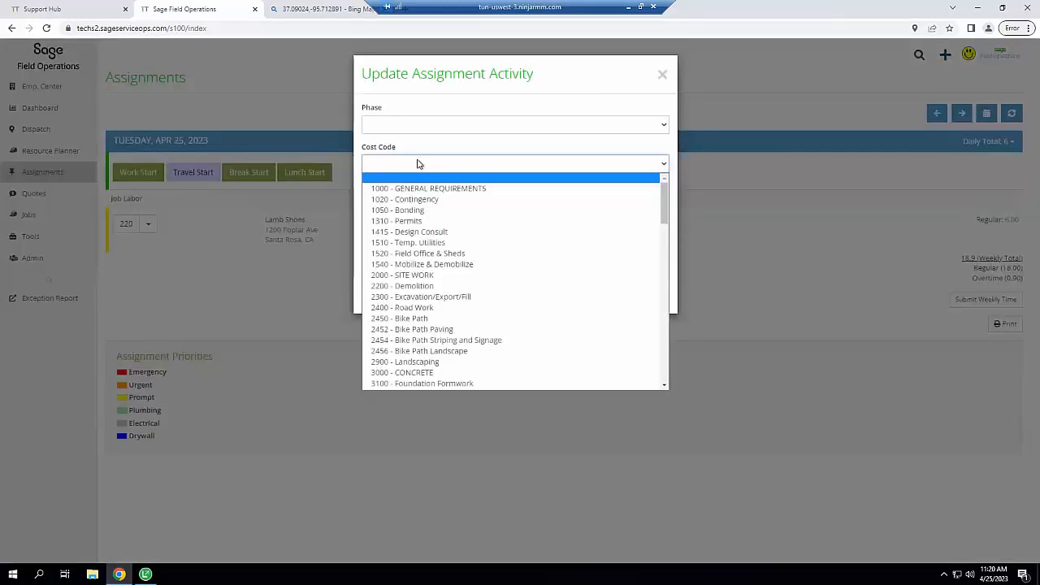
click(420, 289)
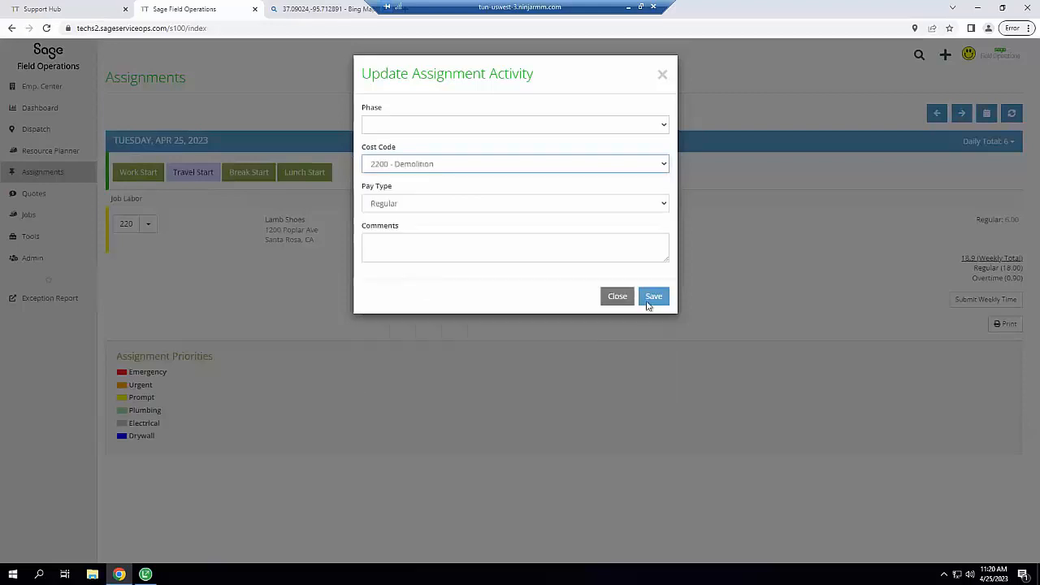
click(654, 297)
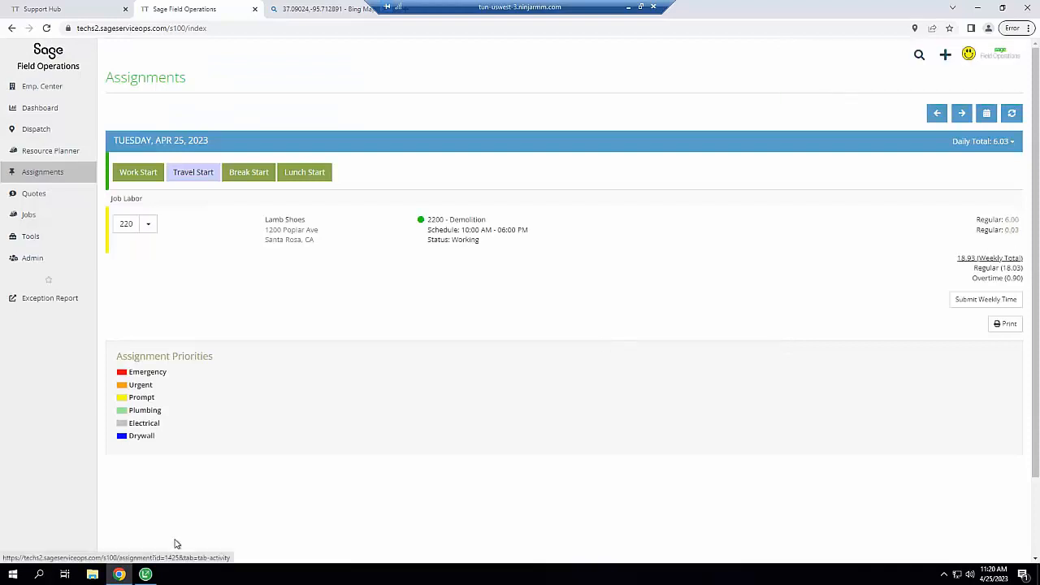
click(145, 575)
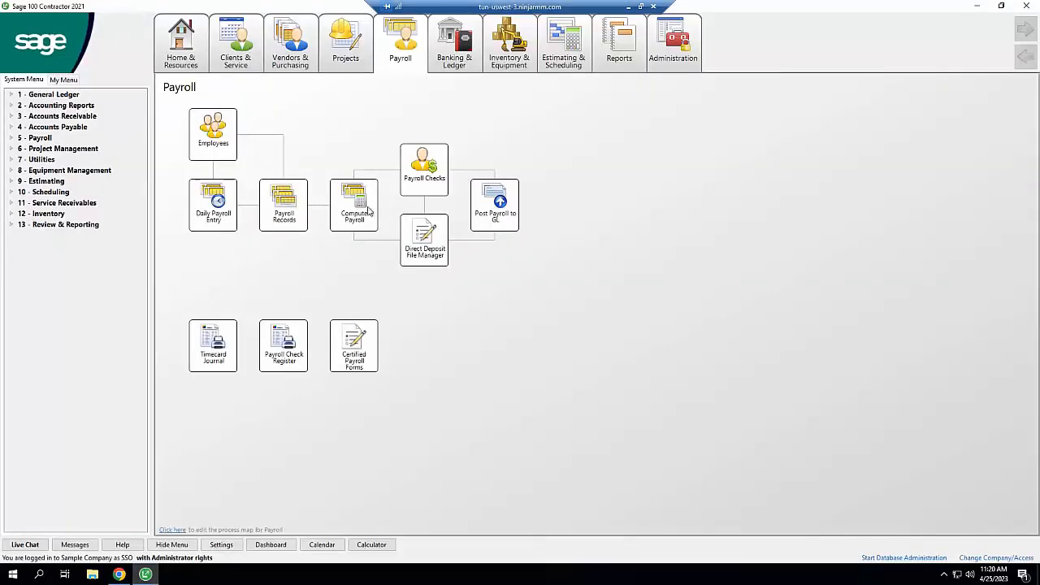
Close Sage 100's daily payroll entry and return to the Field Operations Assignments page
click(413, 46)
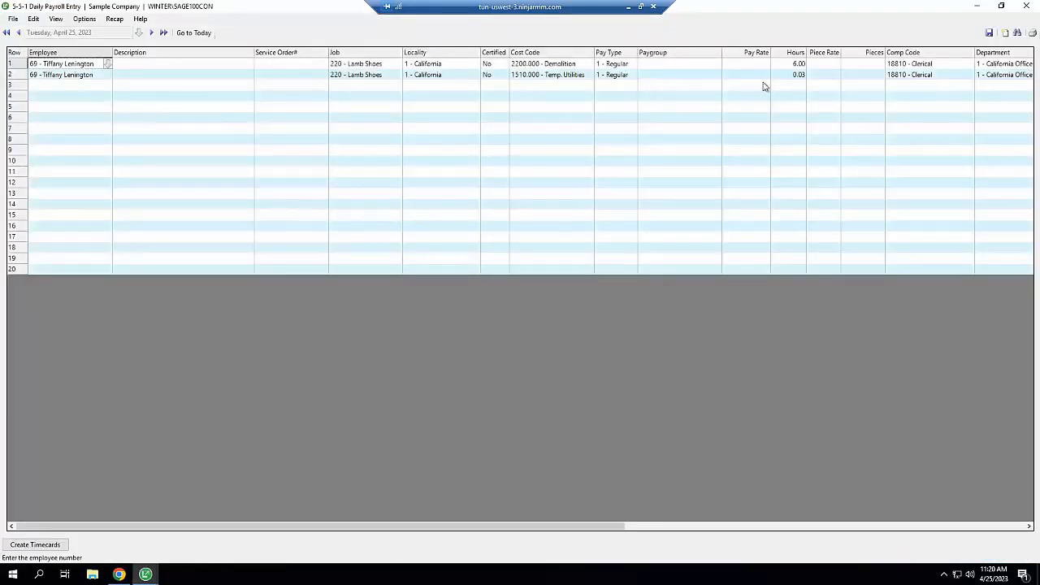
click(1026, 6)
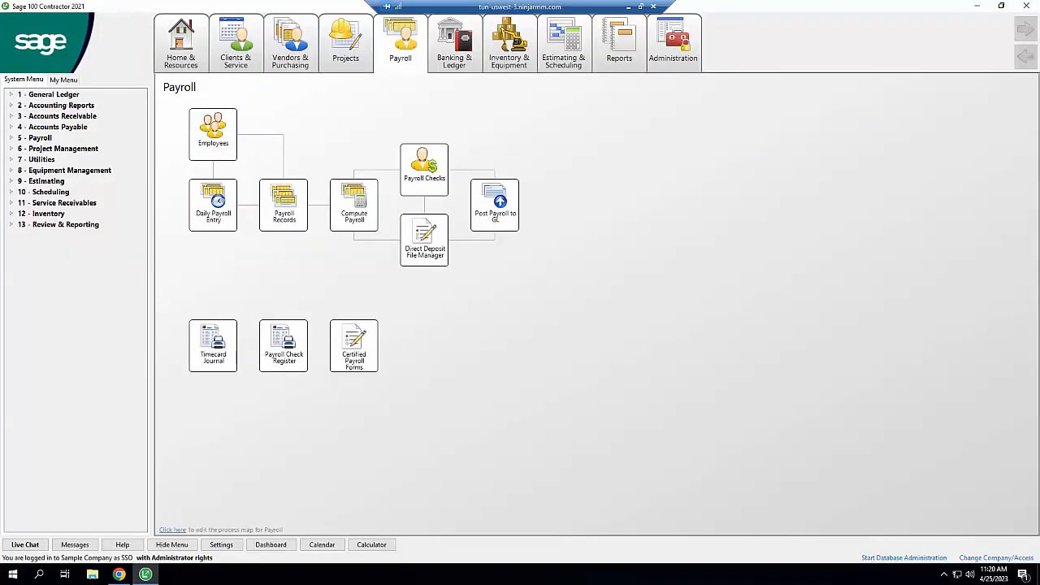
click(119, 575)
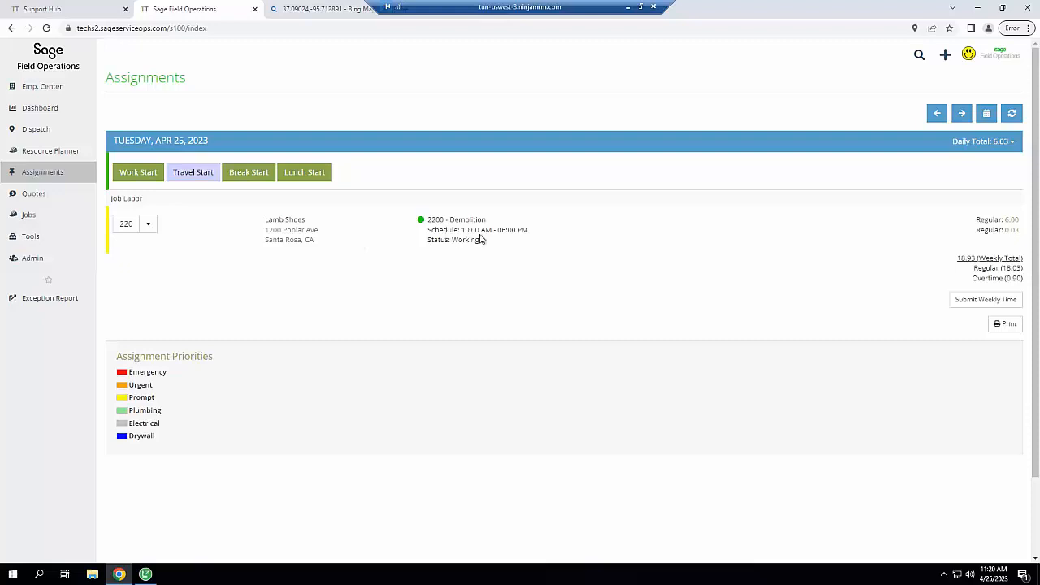
Generate a daily field report for job 220 Lamb Shoes with no phase selected
click(126, 225)
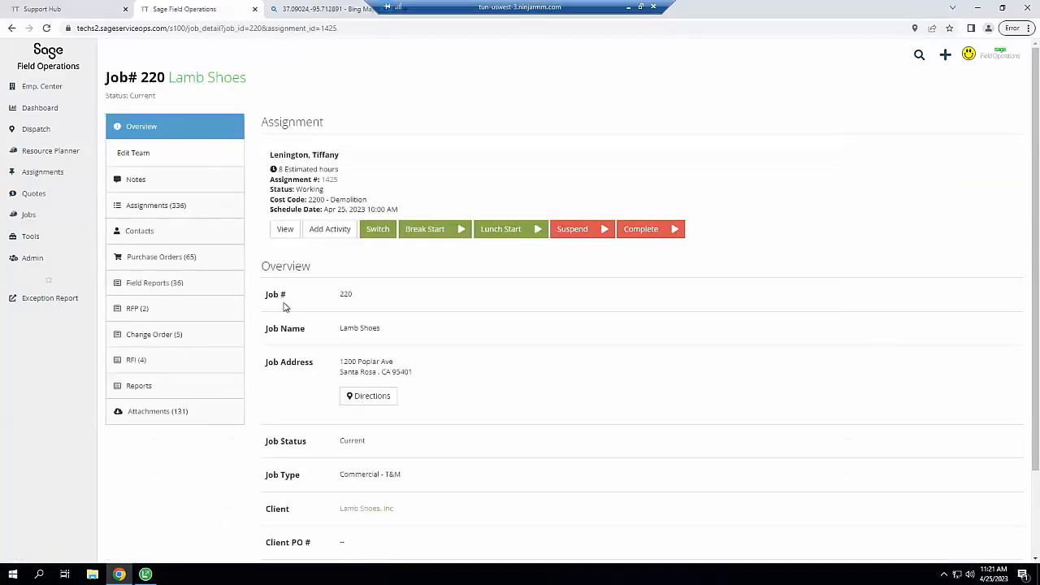
click(165, 284)
click(166, 284)
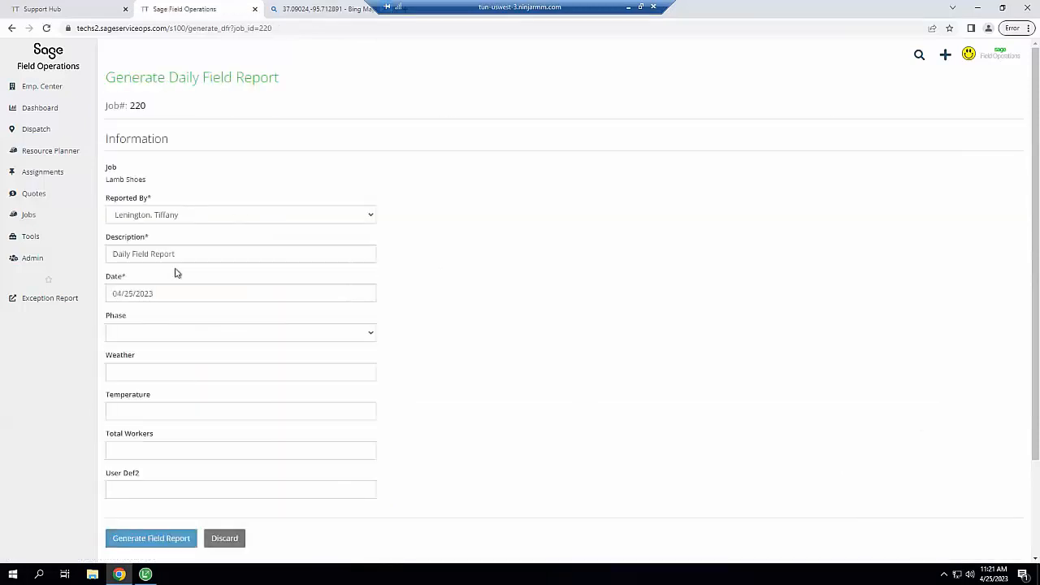
click(174, 334)
click(174, 335)
click(165, 322)
click(140, 539)
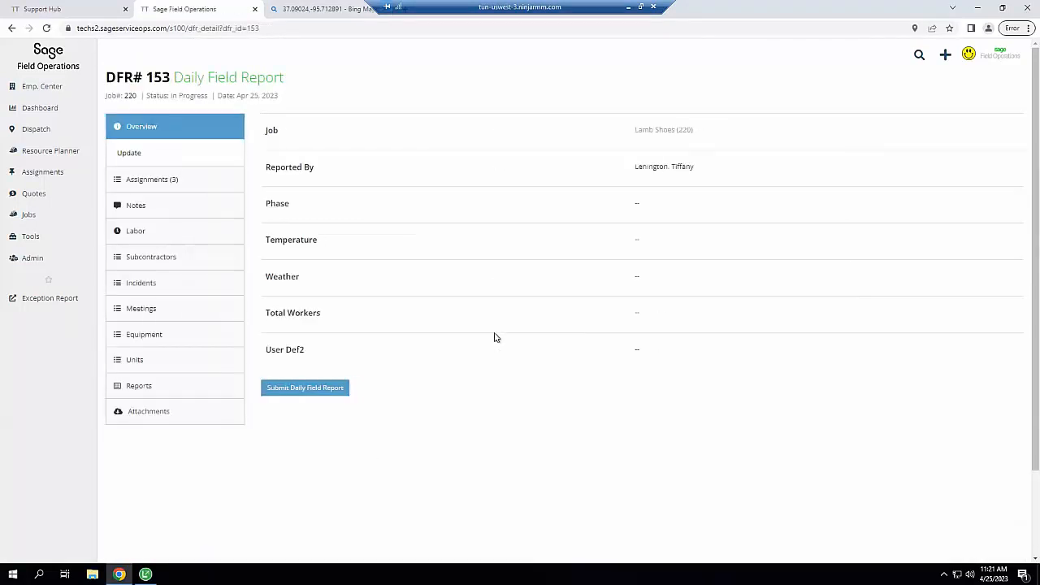
Confirm record 153 for 220 - Lamb Shoes in Sage 100's 6-11-6 Daily Field Reports, then return to Chrome
click(152, 575)
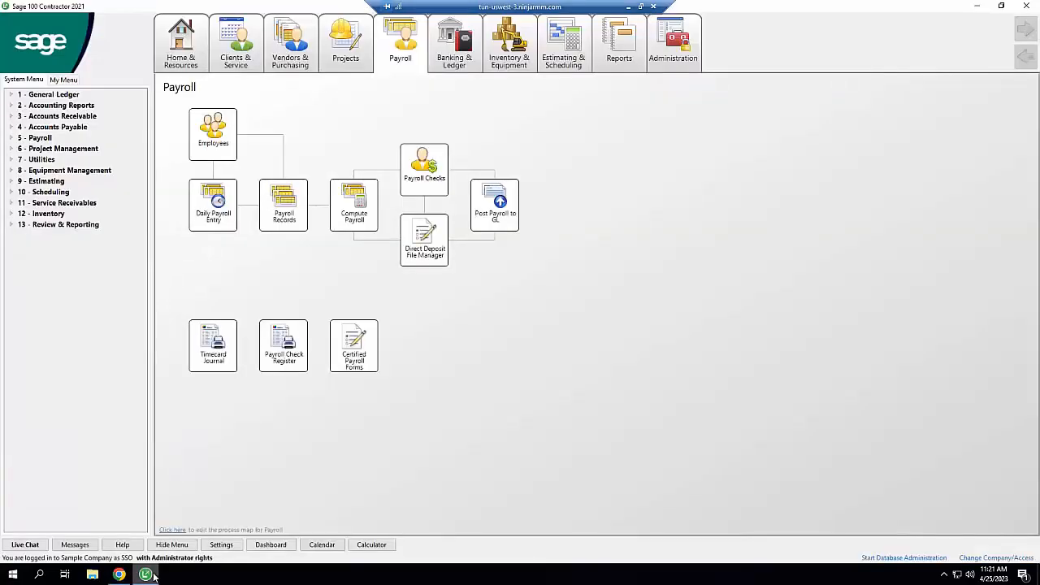
click(11, 149)
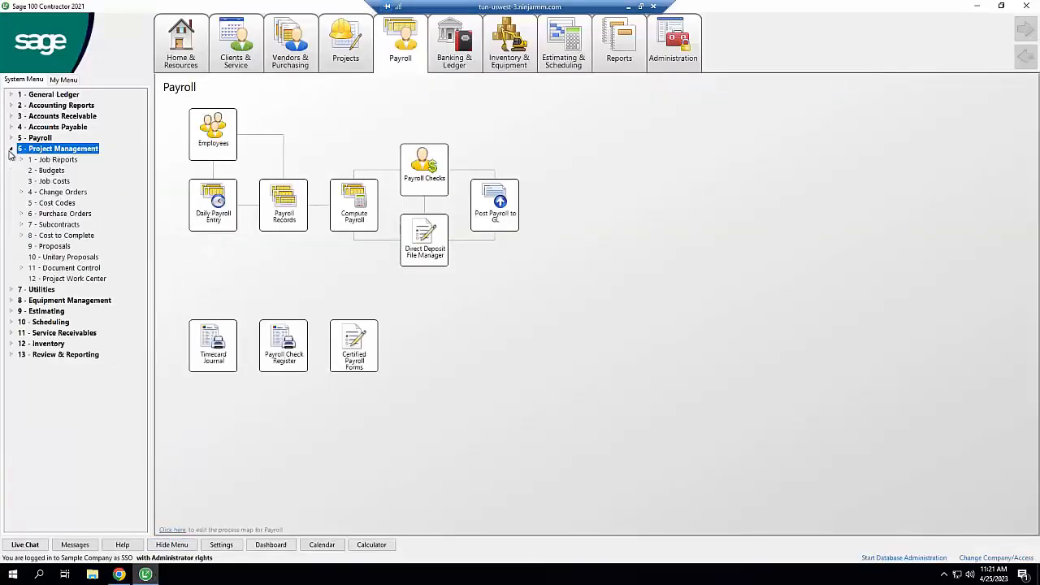
click(22, 269)
click(91, 334)
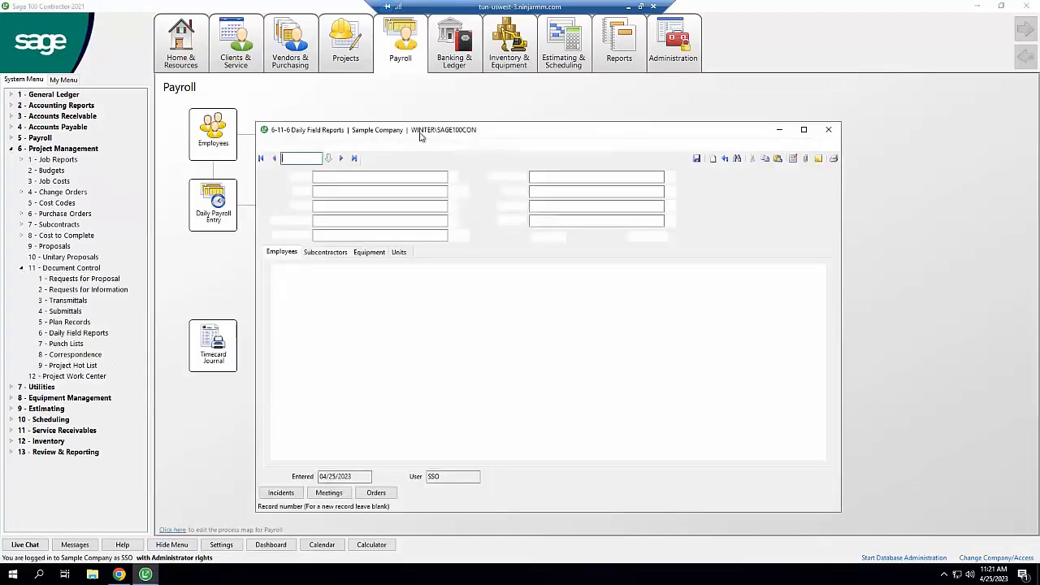
click(354, 159)
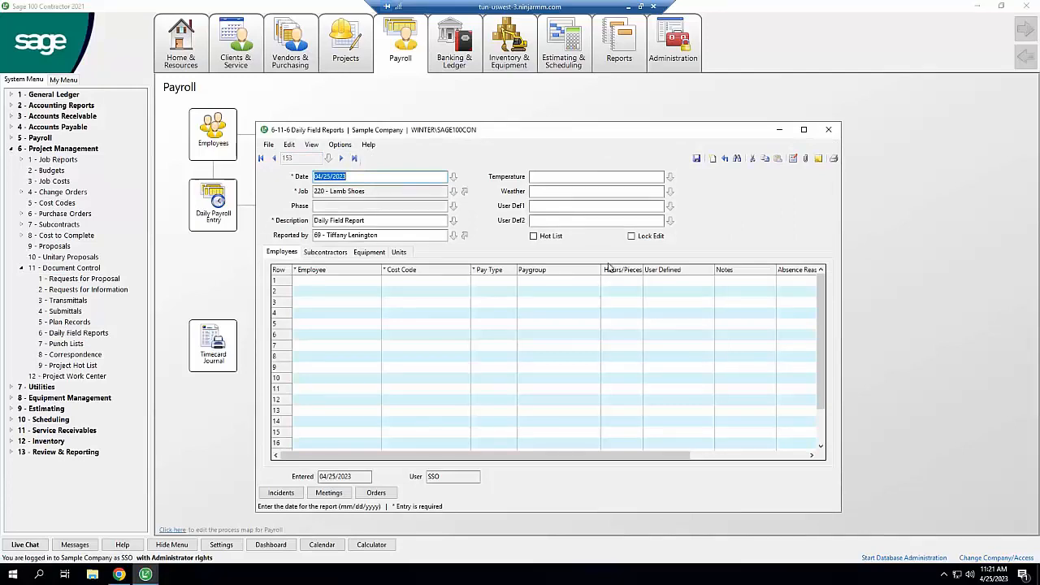
click(119, 575)
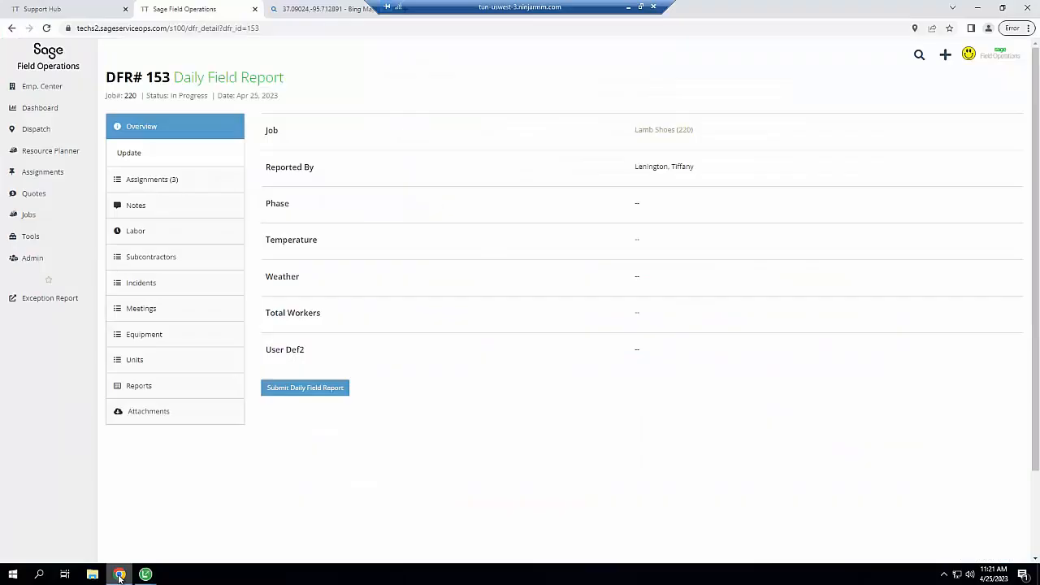
Save the note 'Job Notes' on the Notes tab of DFR# 153
click(162, 181)
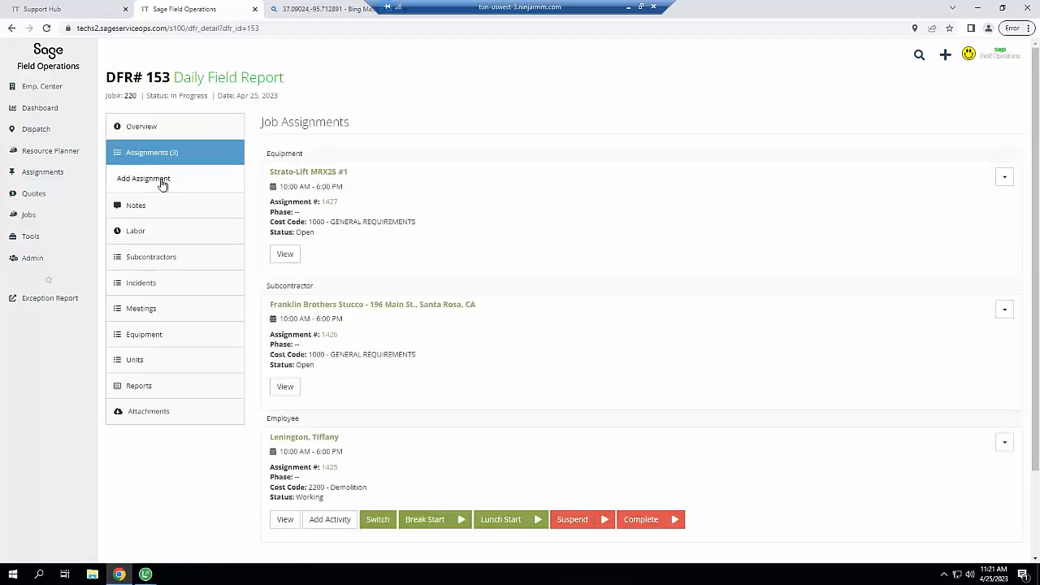
click(127, 206)
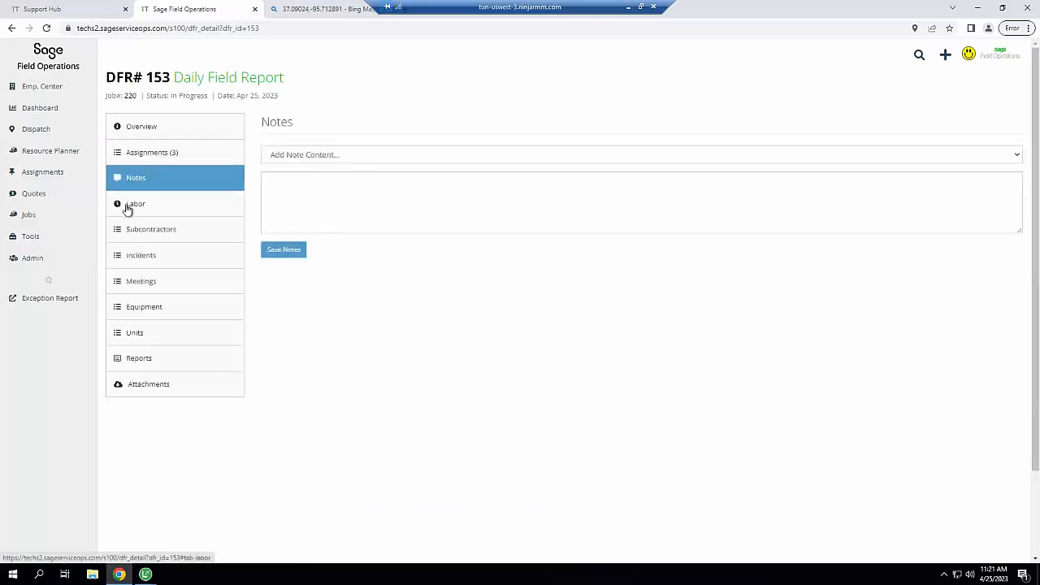
click(330, 179)
text(Job No)
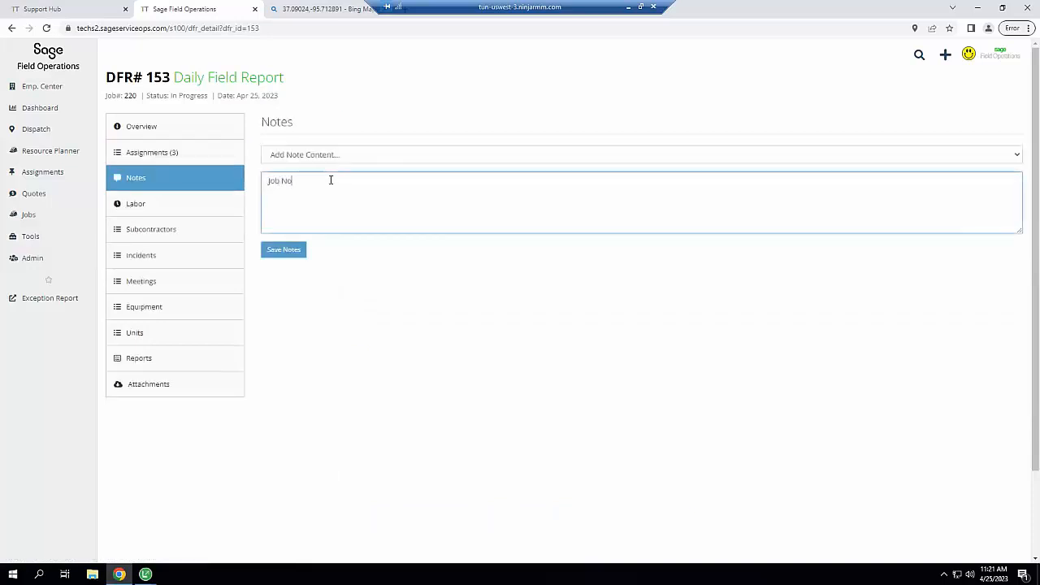
text(tes)
click(284, 251)
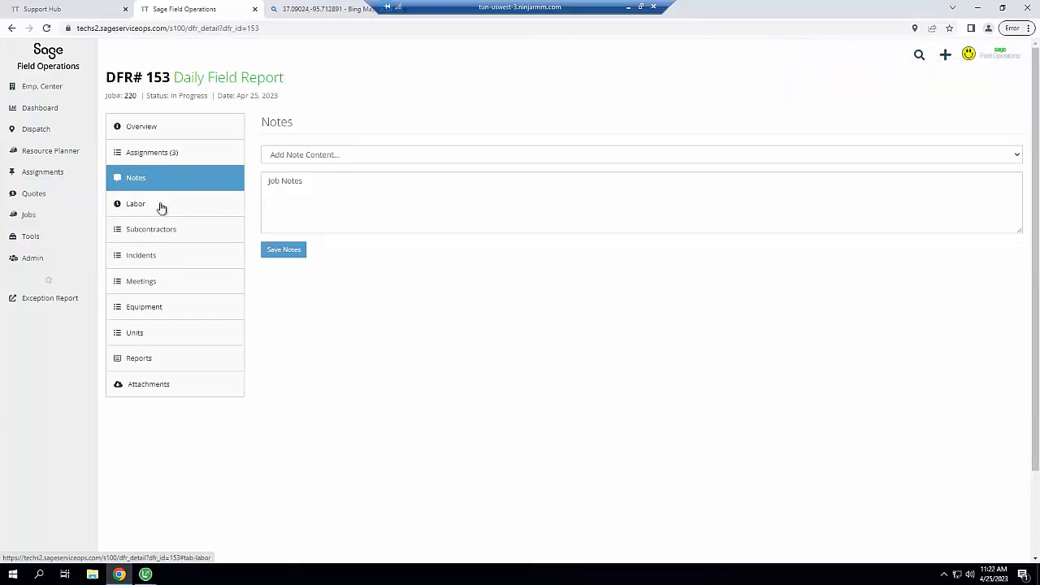
Add a 2-hour Regular labor line under cost code 1415 - Design Consult to DFR# 153
click(161, 208)
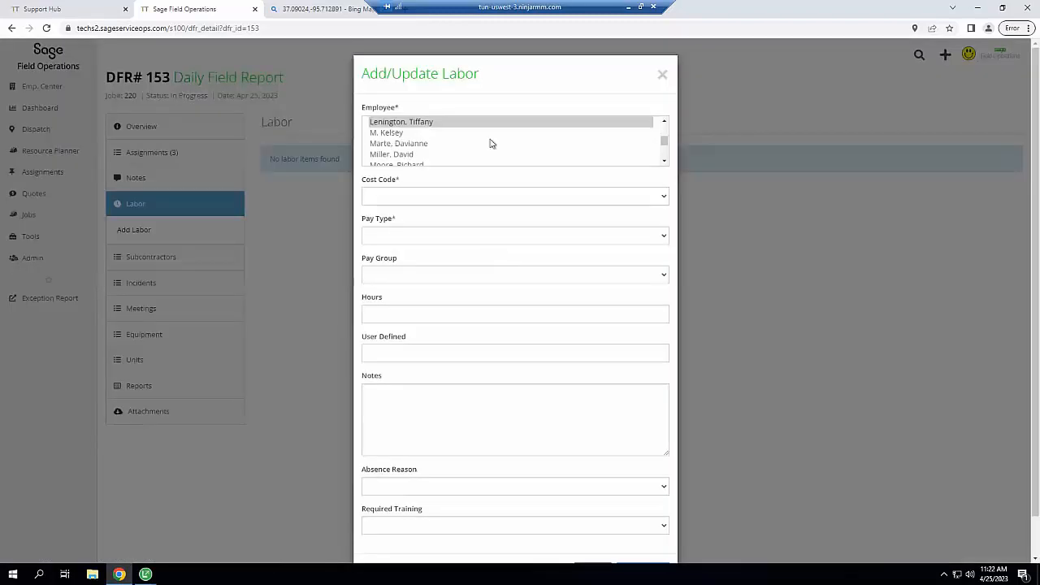
click(382, 199)
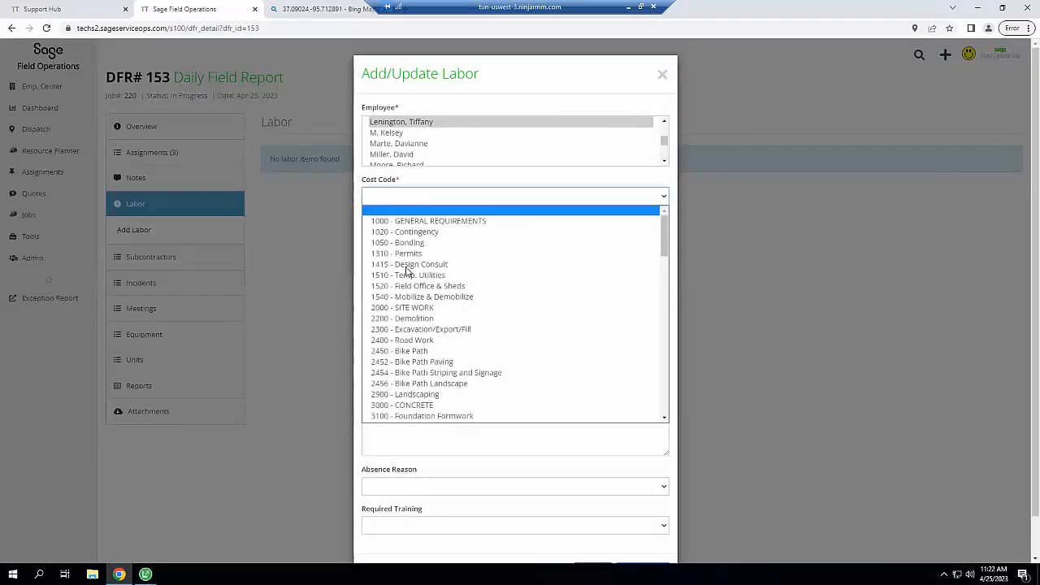
click(409, 270)
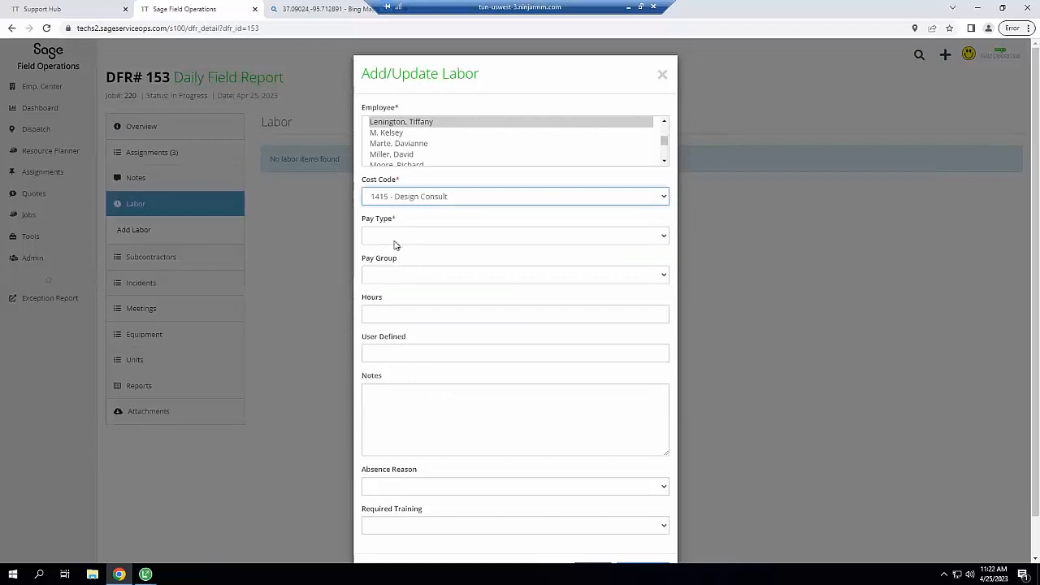
click(396, 241)
click(390, 262)
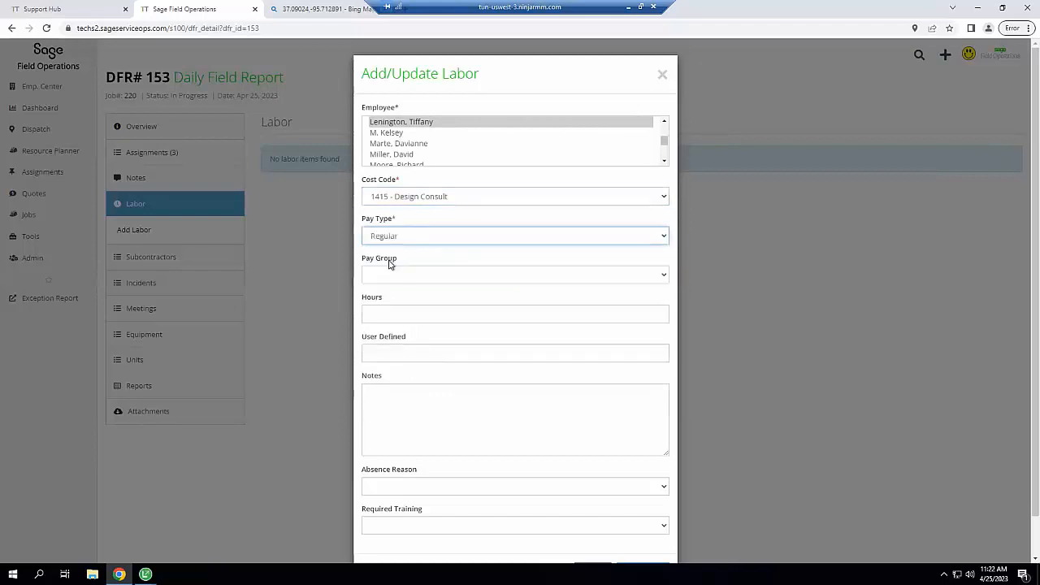
click(387, 319)
text(2)
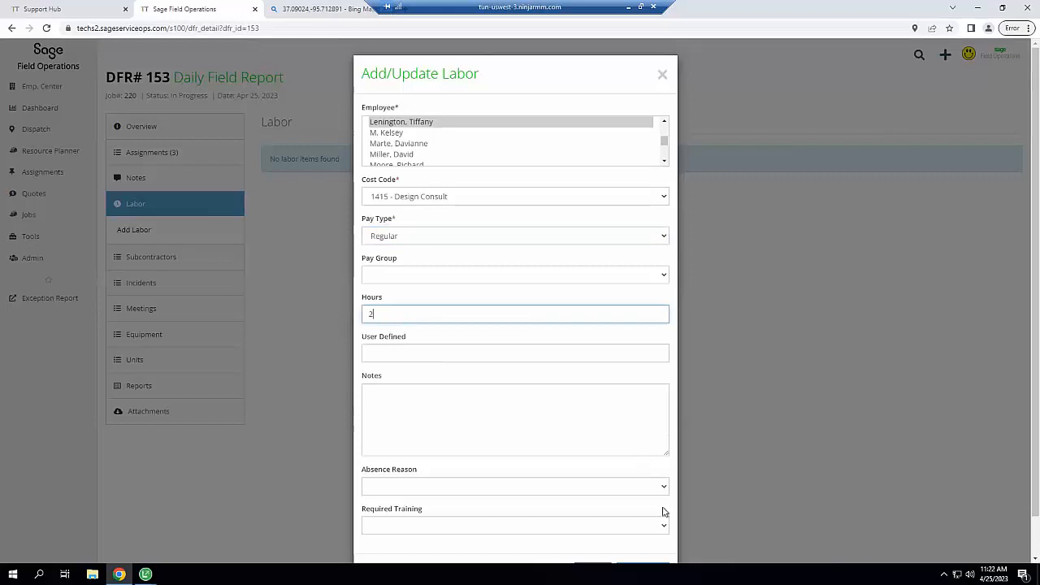
scroll(662, 509, down, 1)
key(Return)
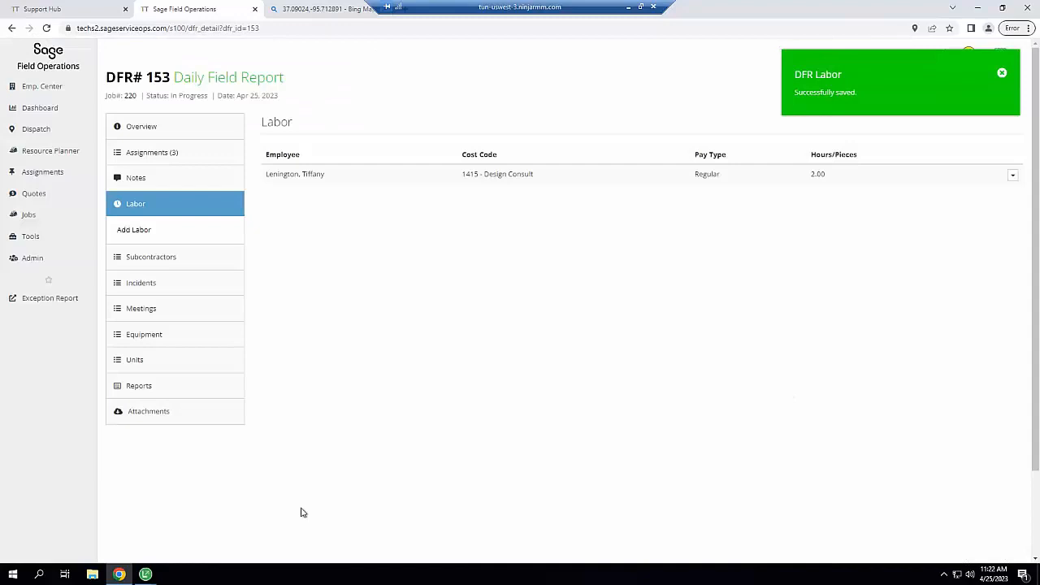
mouse_move(147, 574)
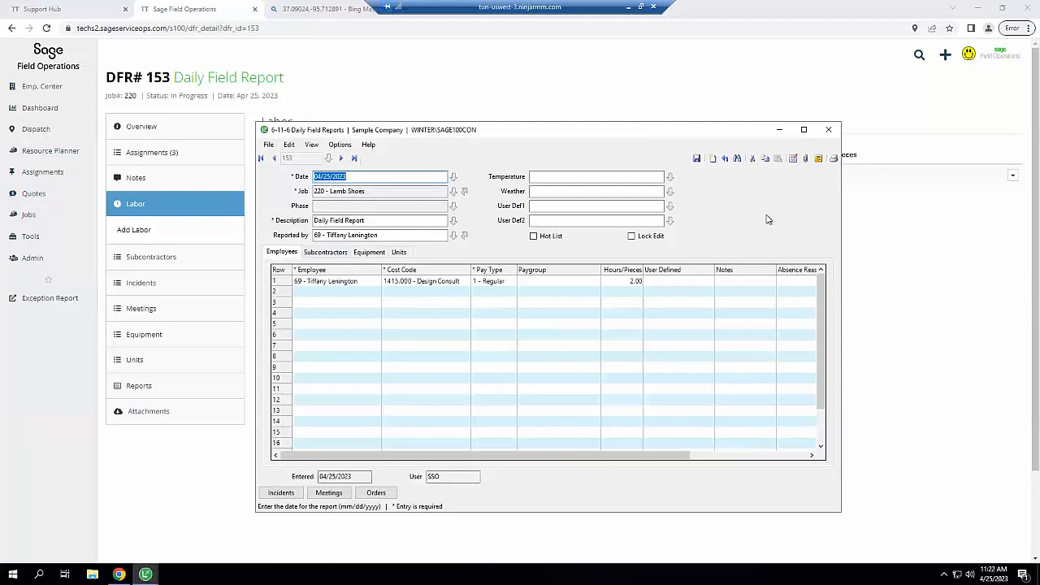
Minimize the Sage 100 Daily Field Reports window showing report 153's labor line
click(778, 131)
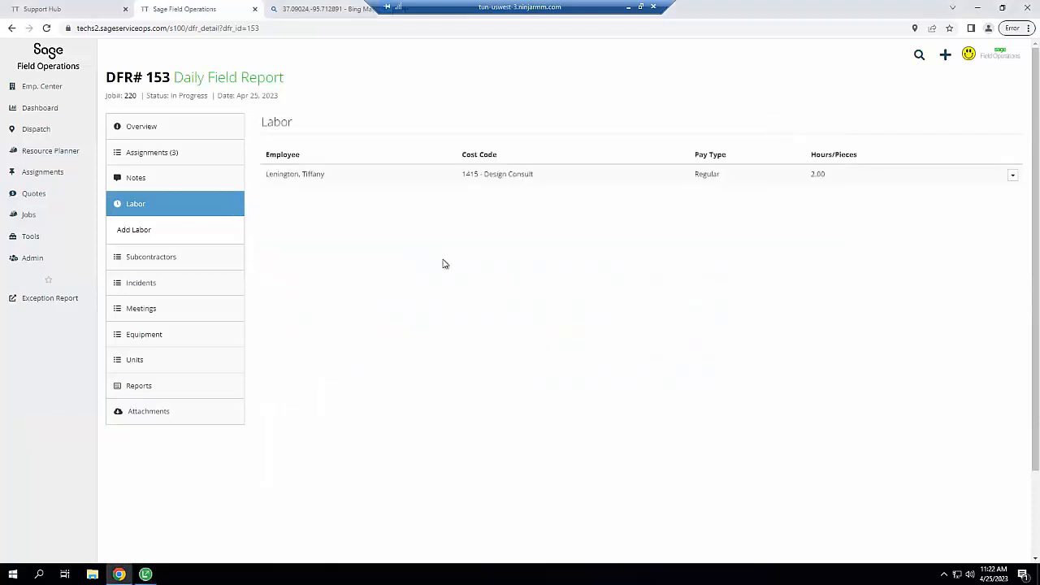
Add a subcontractor to DFR 153 and pick the vendor Homans Associates
click(184, 260)
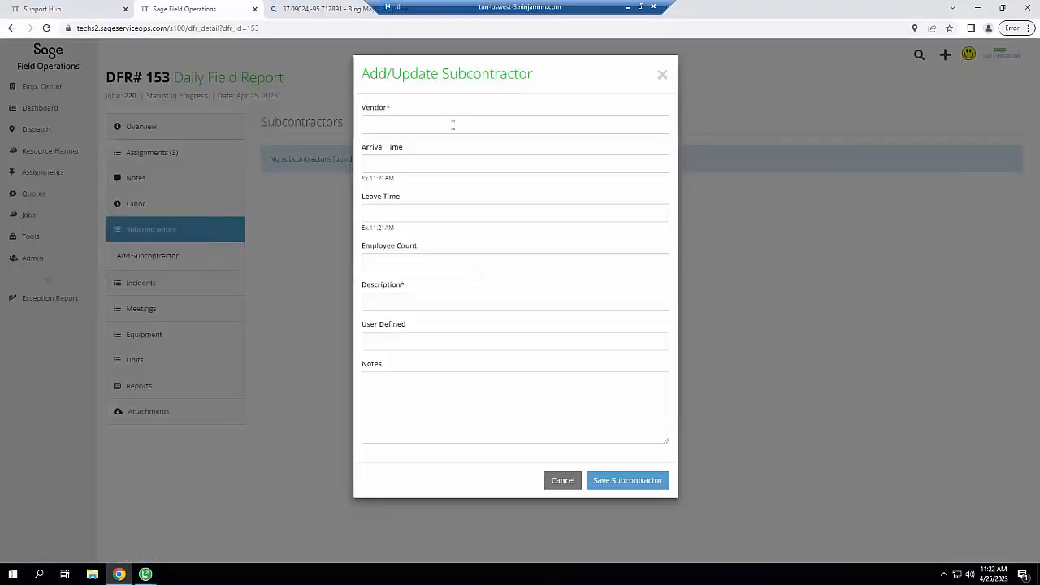
click(452, 124)
text(the)
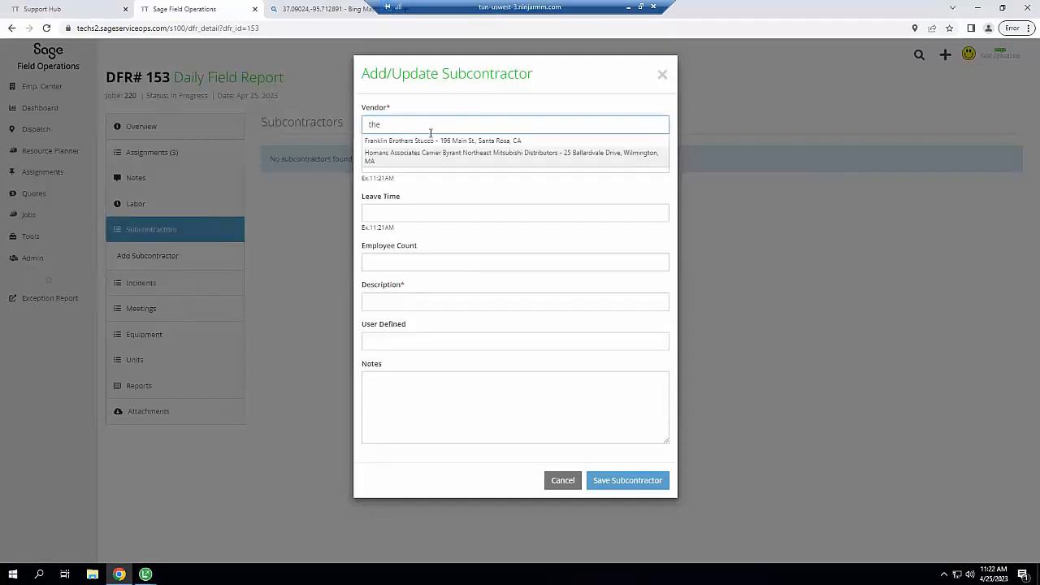
click(408, 153)
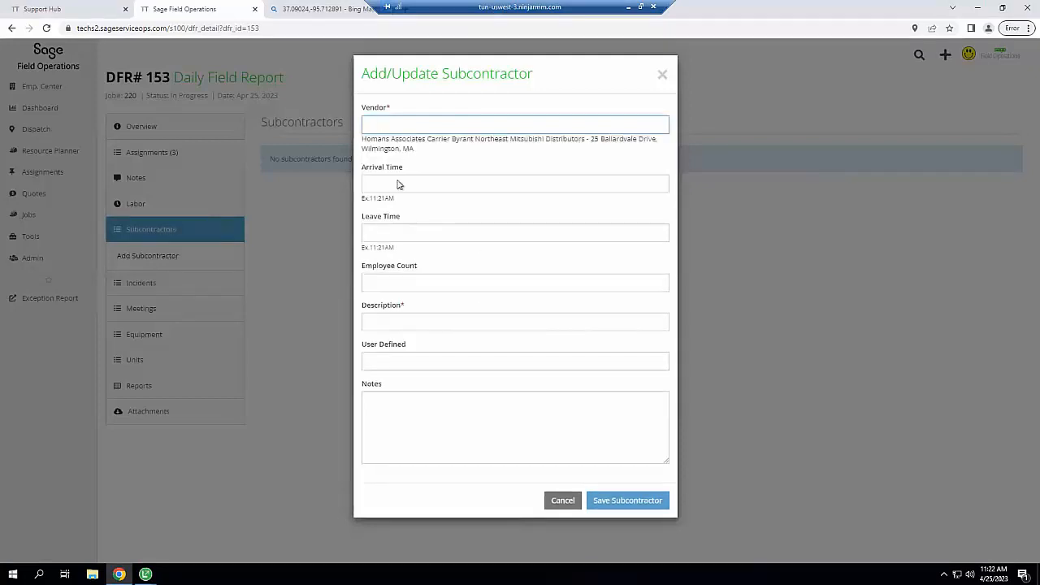
Enter 1:00 PM to 2:30 PM, 3 workers, description Test, and save the subcontractor
click(397, 185)
text(1:00PM)
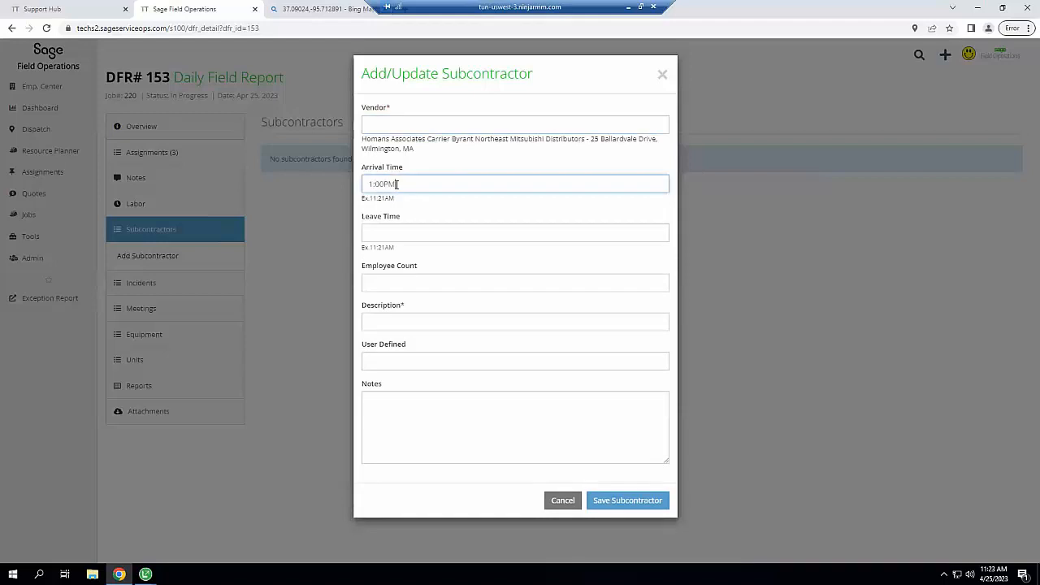
key(Tab)
text(2:30)
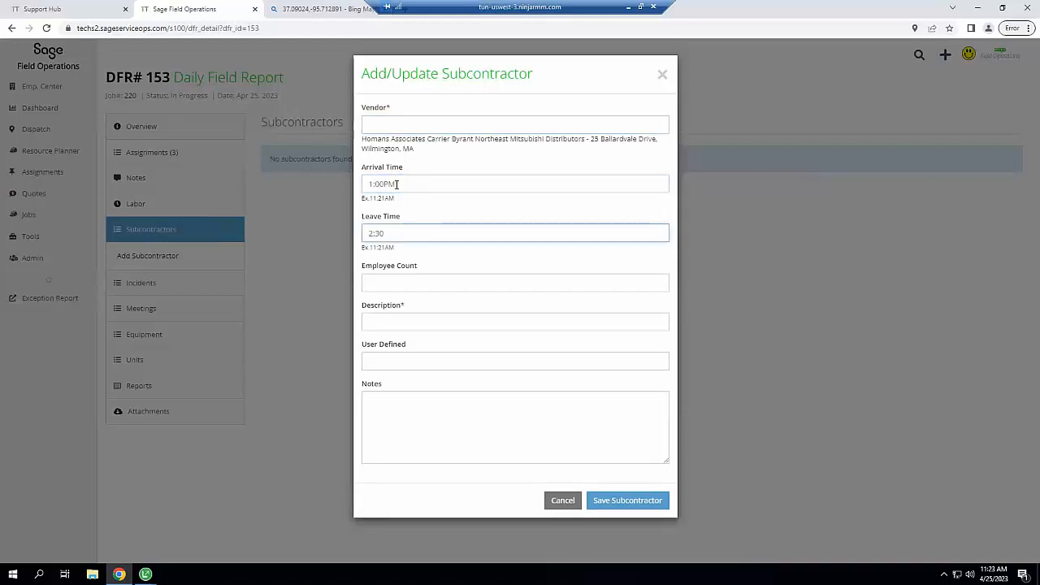
text(PM)
key(Tab)
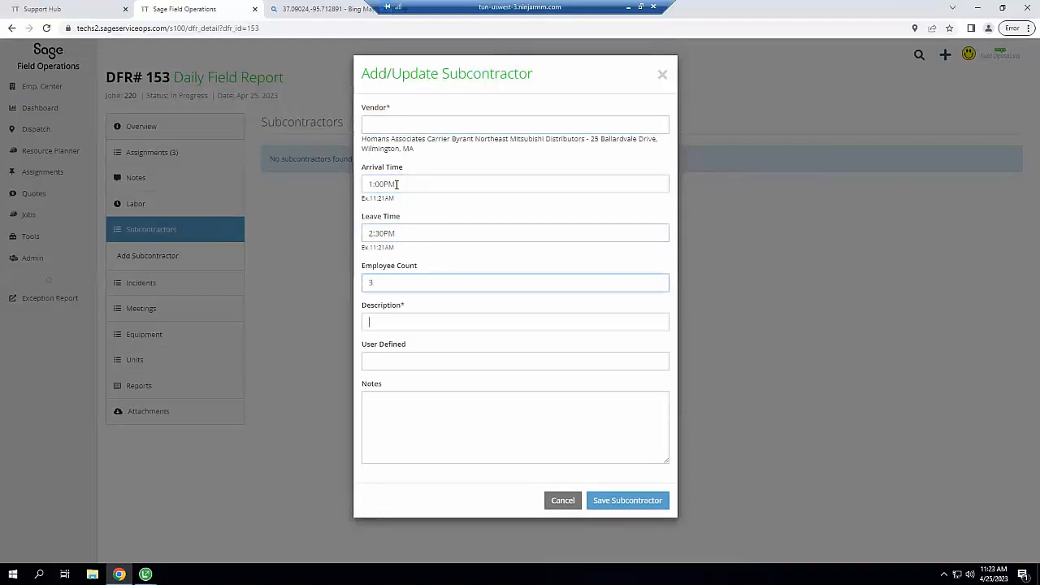
text(Test)
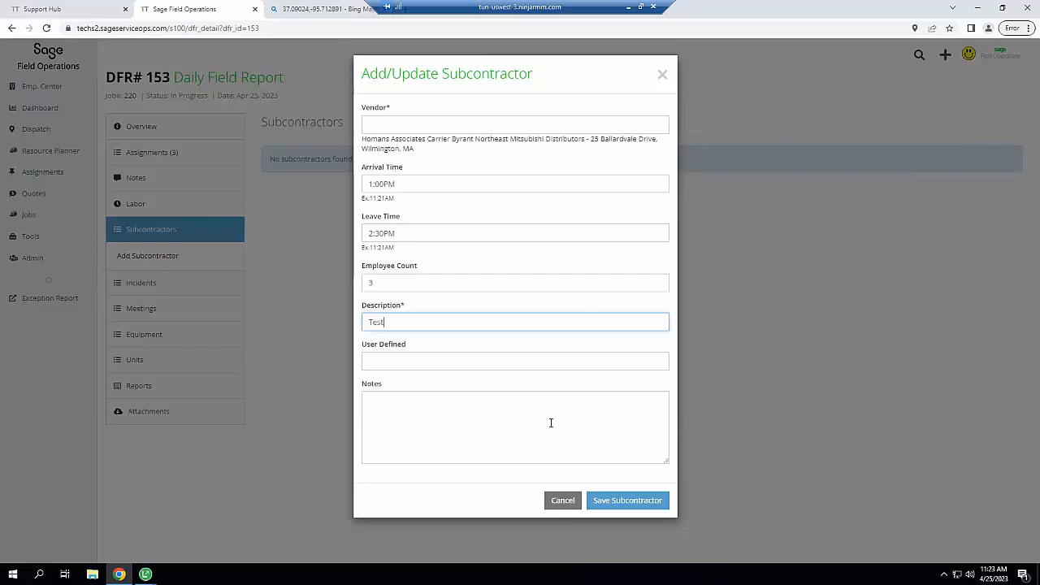
click(648, 500)
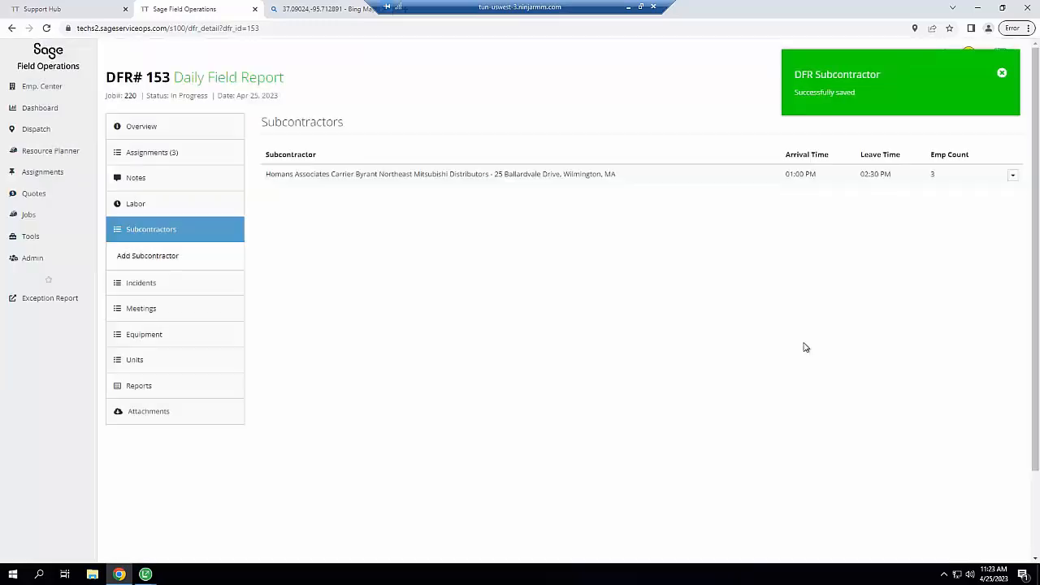
click(151, 286)
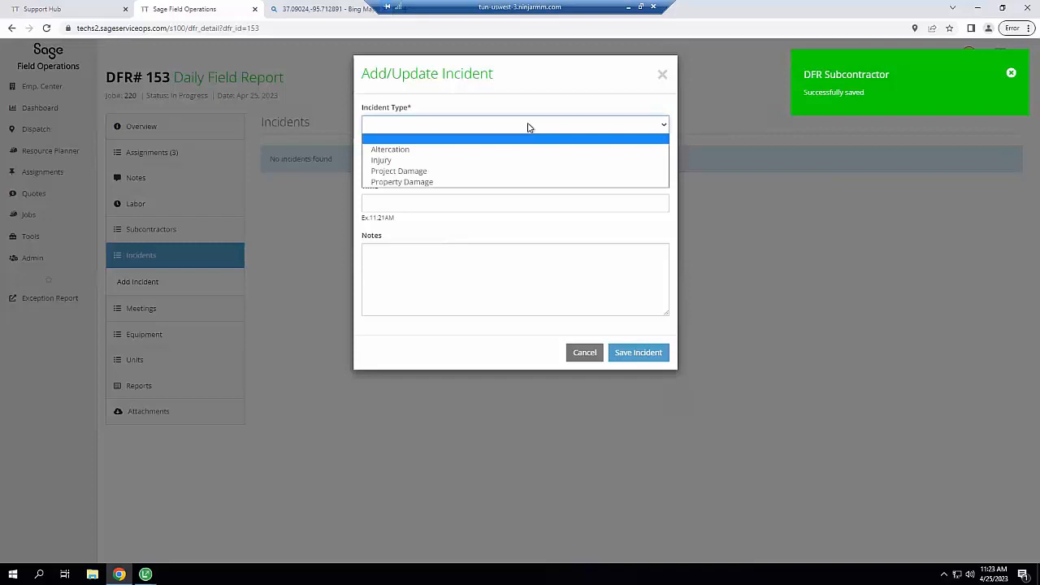
Log a Project Damage incident 'Broken Window' at 2:45 PM with note 'Ladder issue'
click(386, 172)
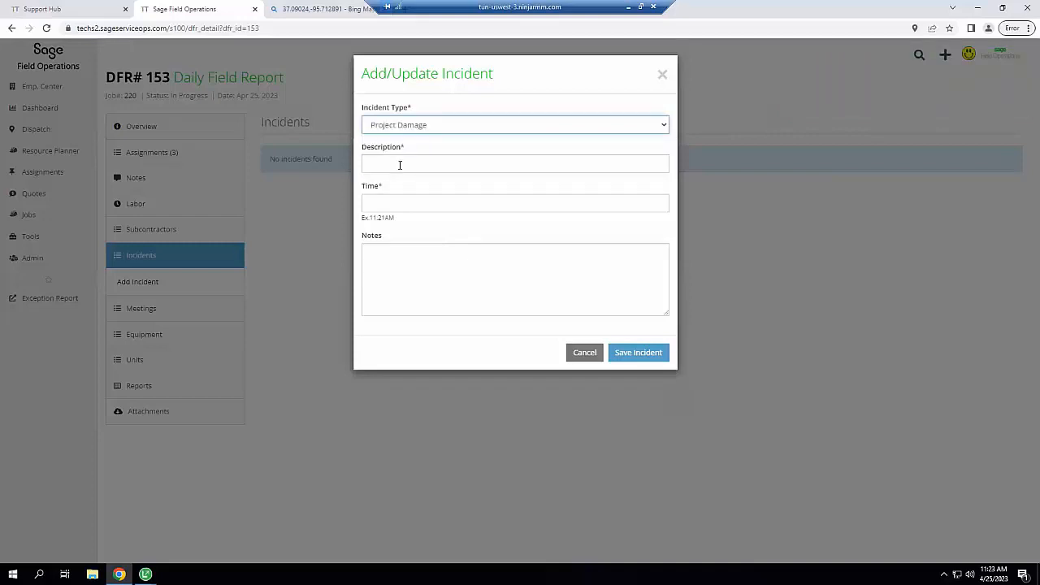
click(400, 165)
text(Broken Wind)
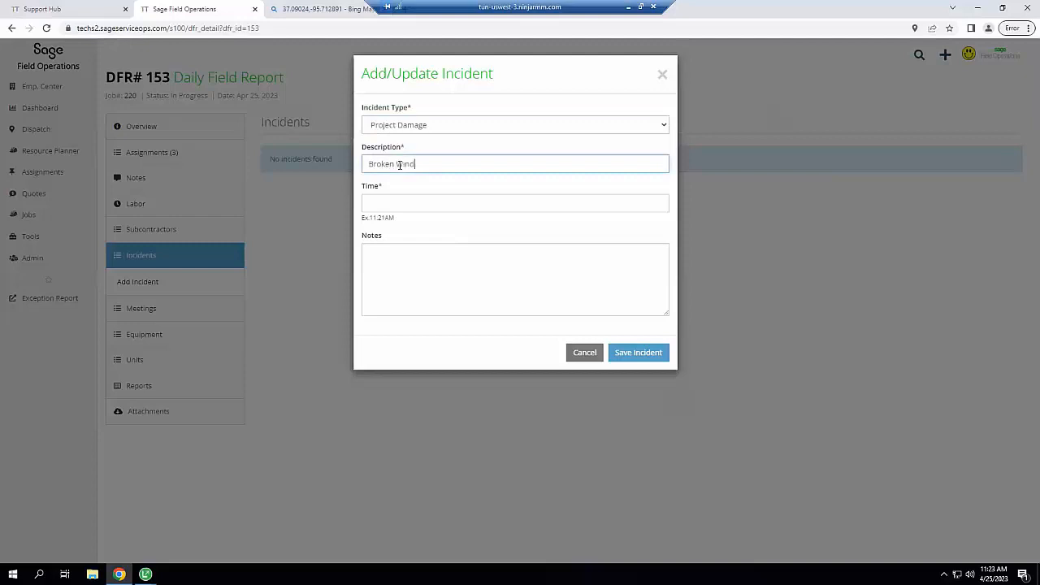
text(ow)
text(2)
text(:46)
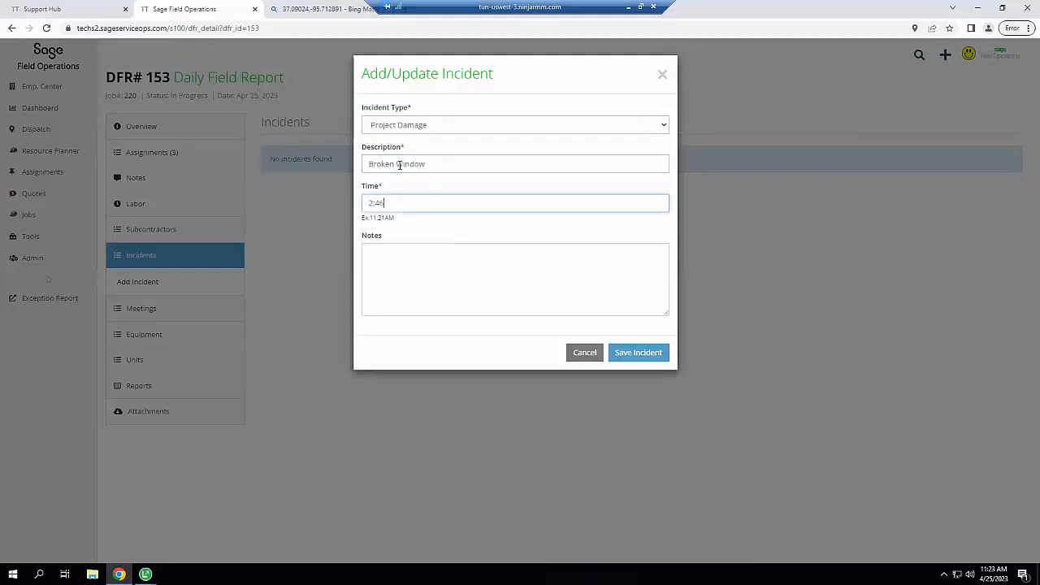
key(BackSpace)
text(5PM)
key(Tab)
text(Lad)
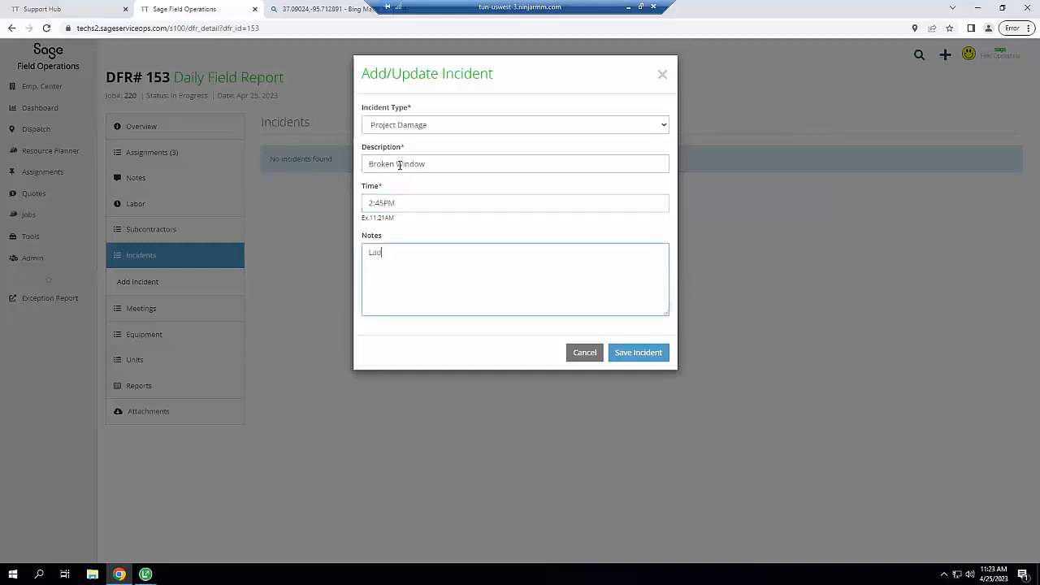
text(der issue)
click(628, 355)
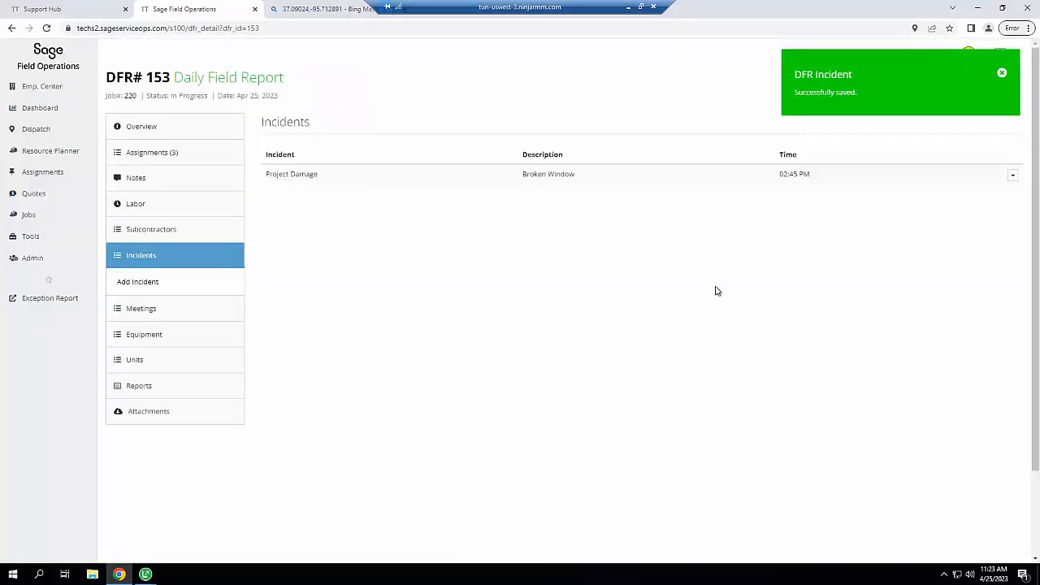
Add a Field Personnel Meeting described 'Ladder Safety' with its attendees listed, and save it
click(165, 310)
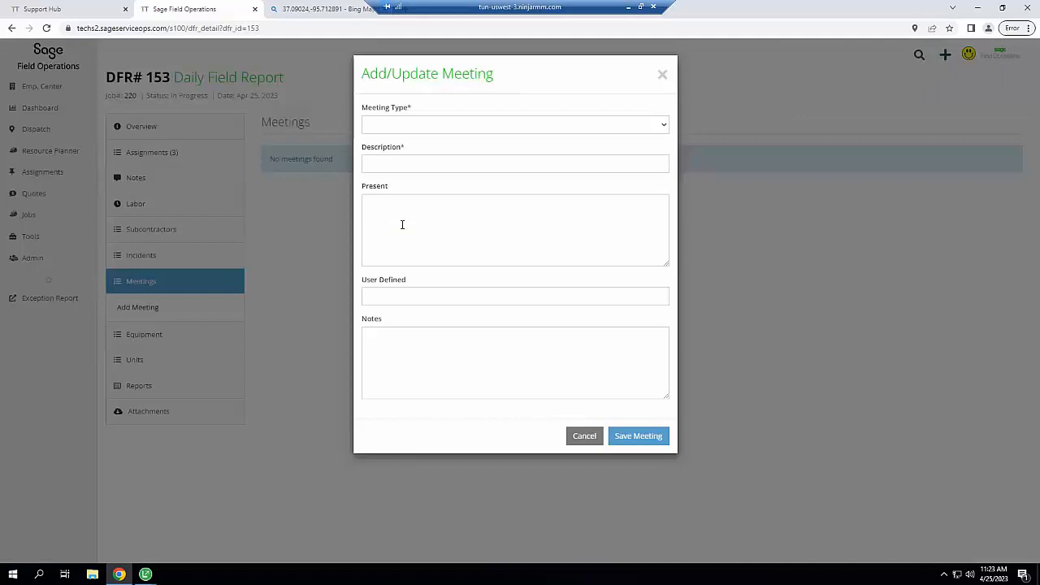
click(490, 130)
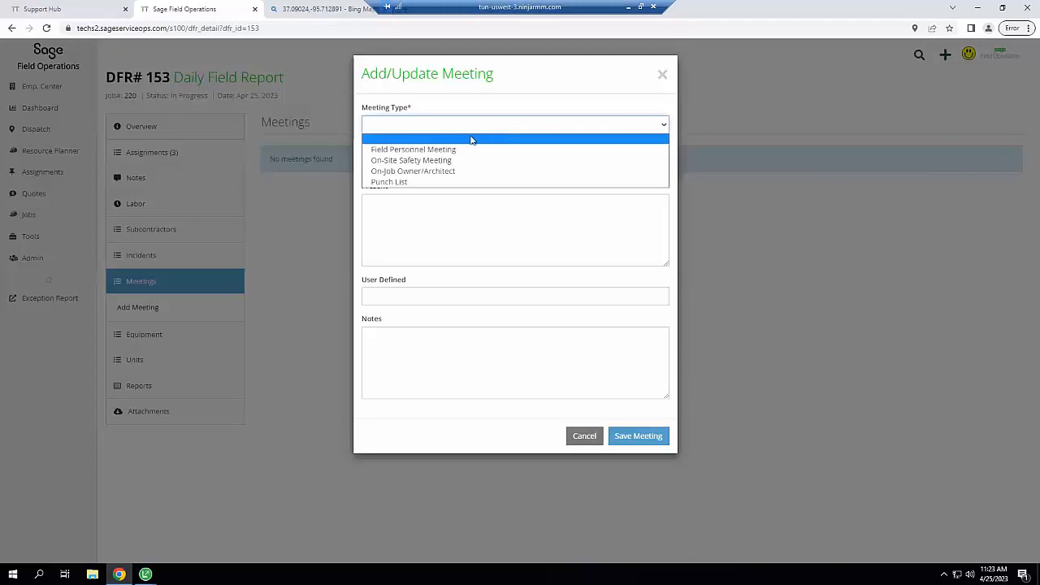
click(445, 151)
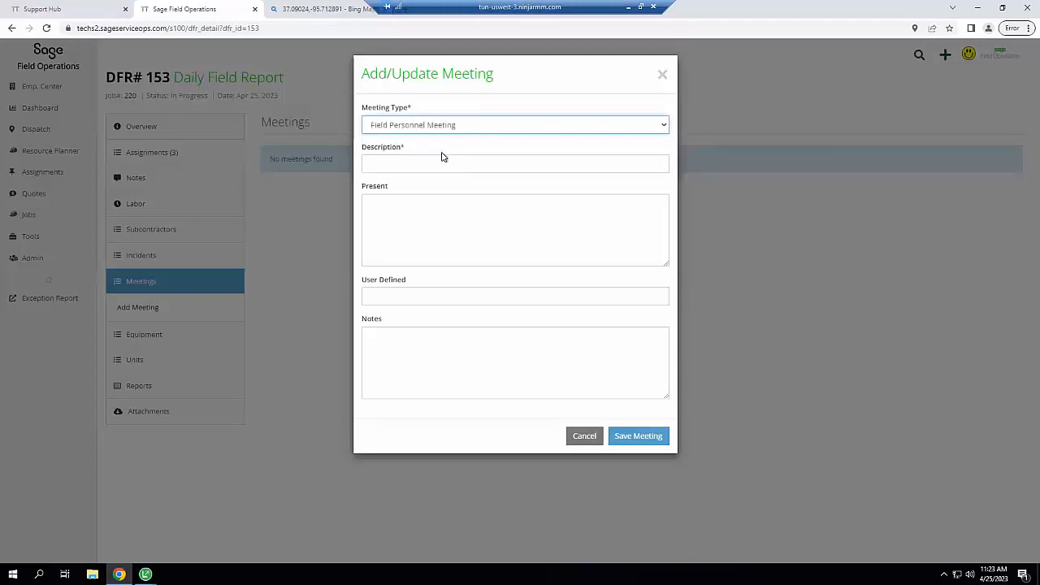
click(425, 163)
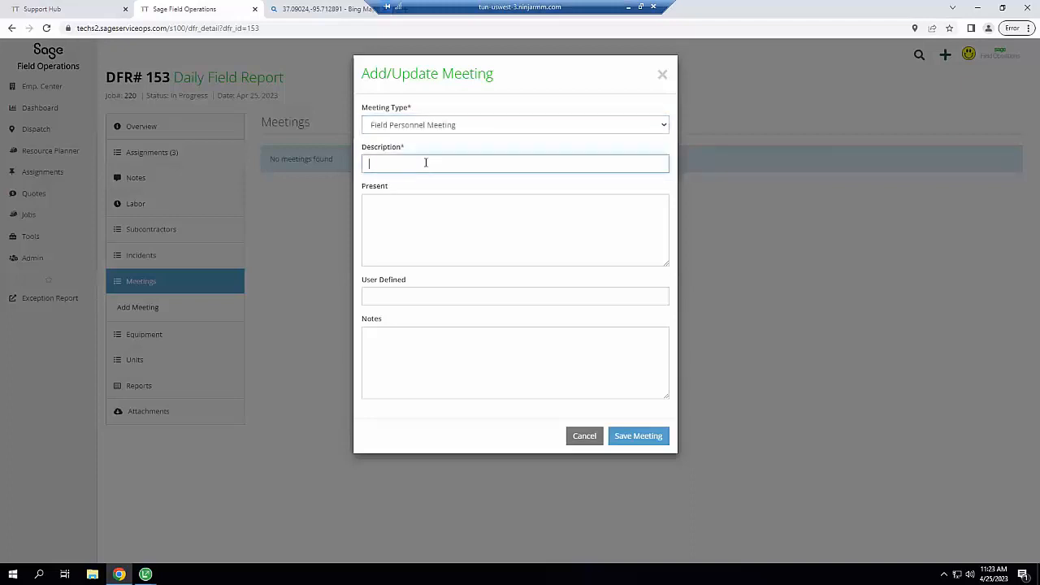
text(Ladder Safety)
click(407, 217)
text(Jim)
key(Return)
text(Joe )
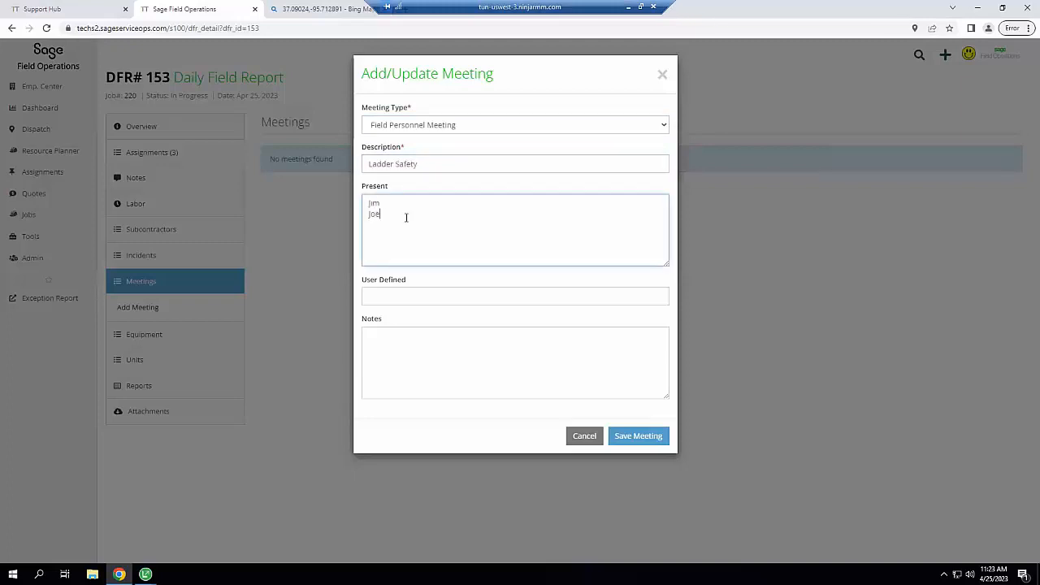
text(Bob)
click(394, 347)
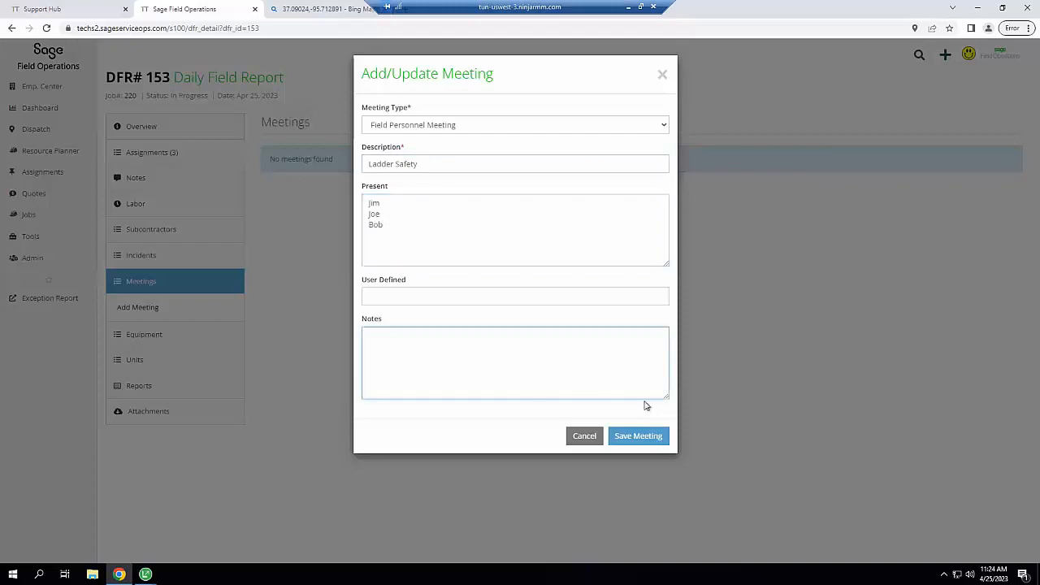
click(642, 437)
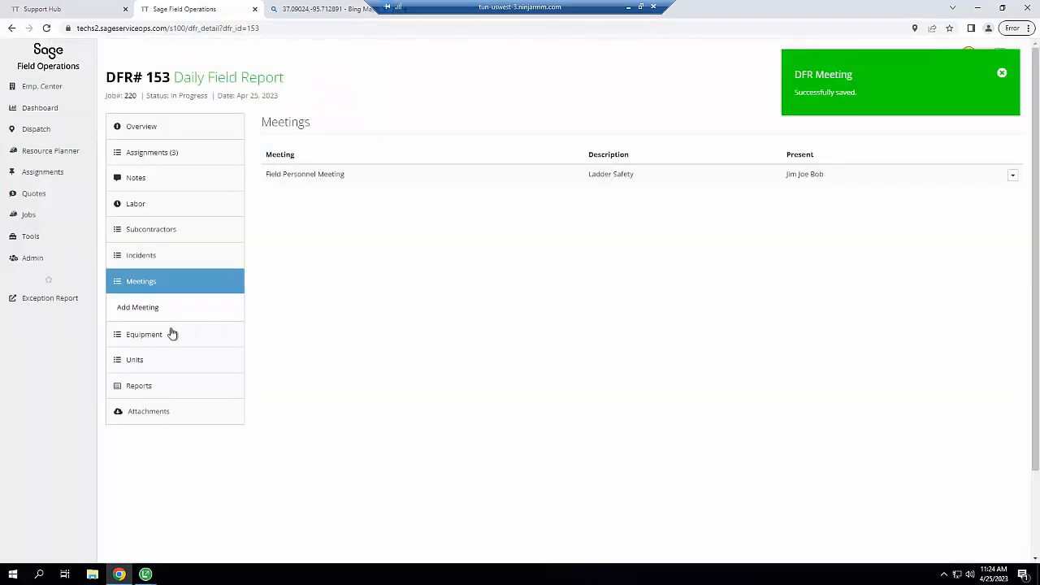
Record JCB 926 Forklift 1989, 'Moved Pallets', cost code 1520 - Field Office & Sheds, 3 hours operated
click(170, 334)
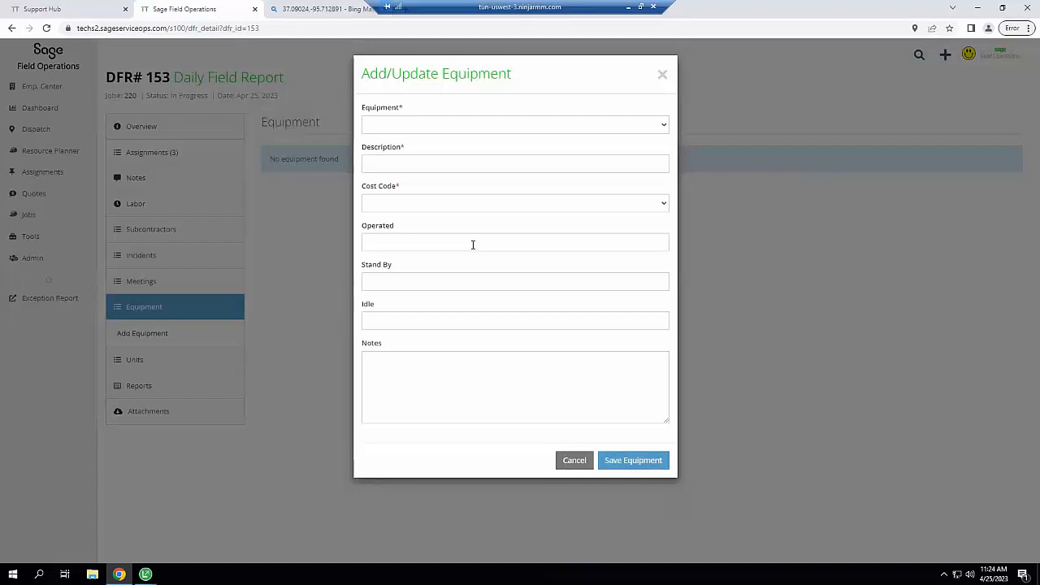
click(488, 128)
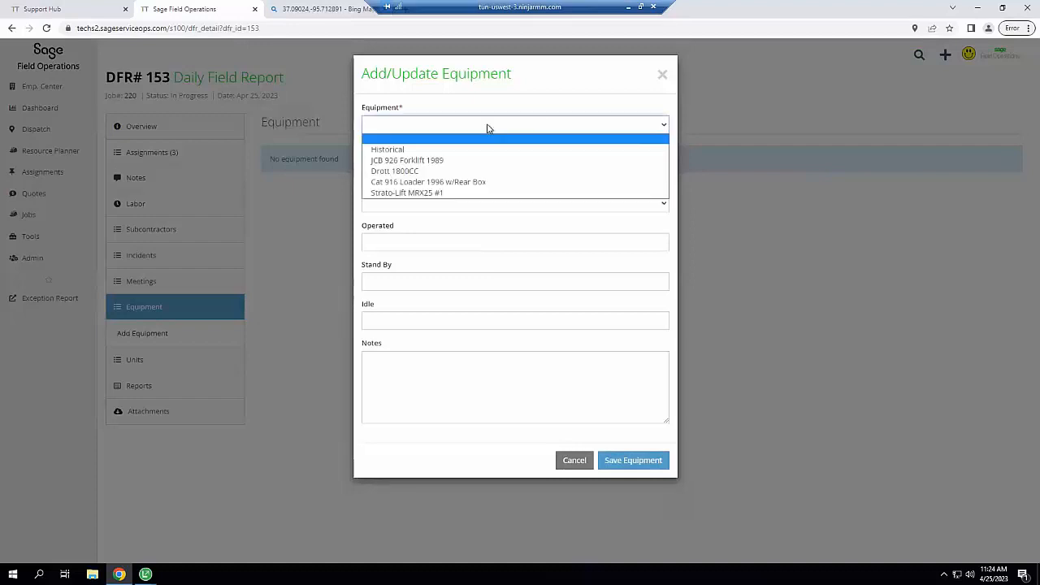
click(405, 160)
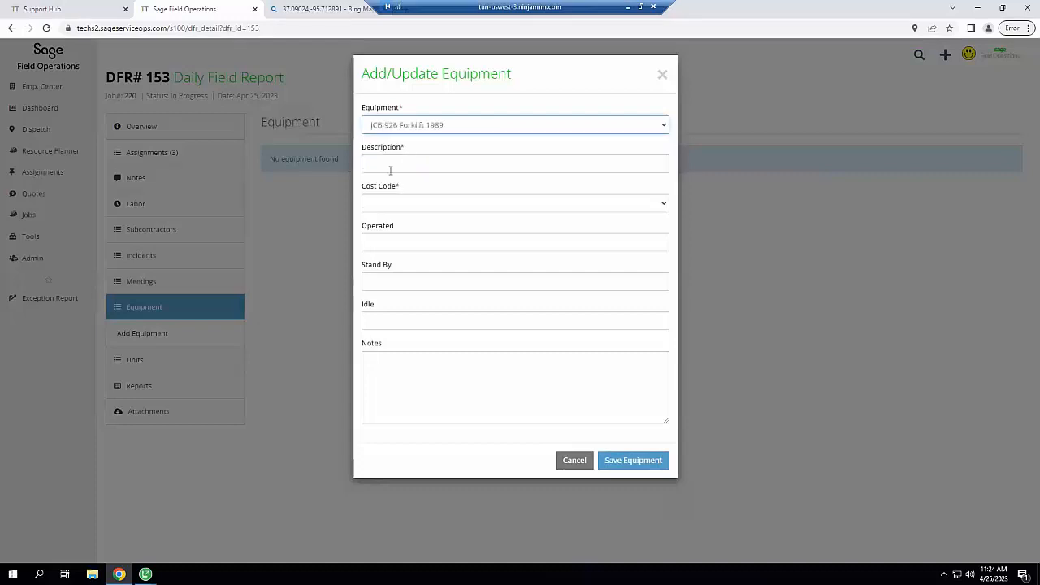
click(391, 167)
text(Moved)
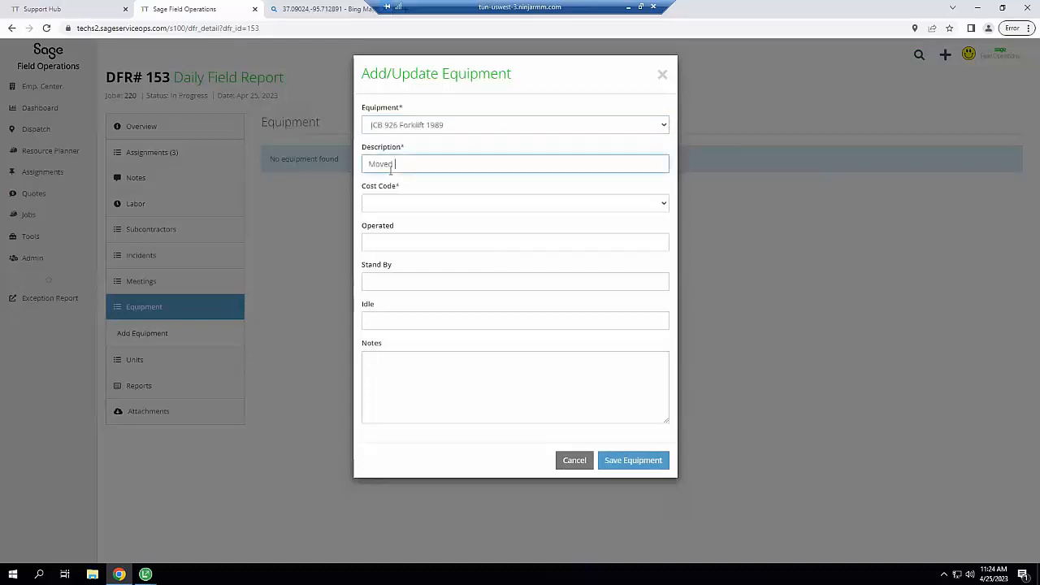
text( Pallets)
click(392, 210)
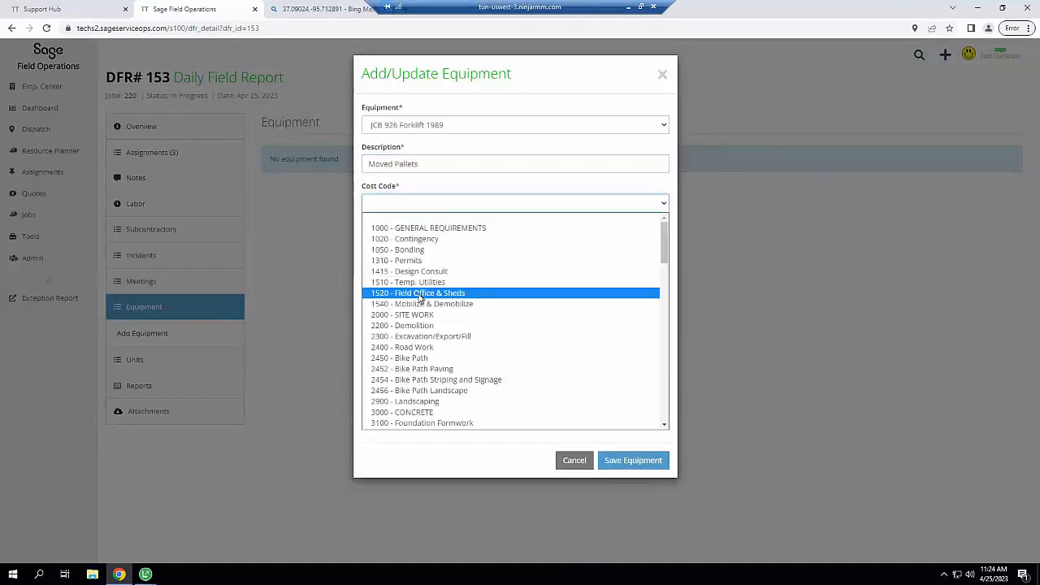
click(420, 296)
click(402, 247)
text(3)
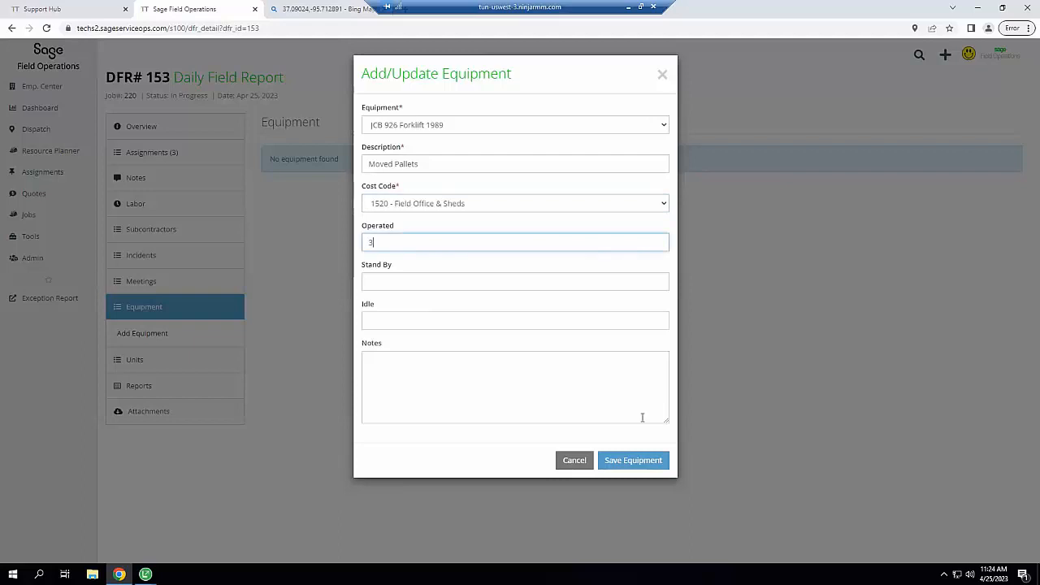
key(Return)
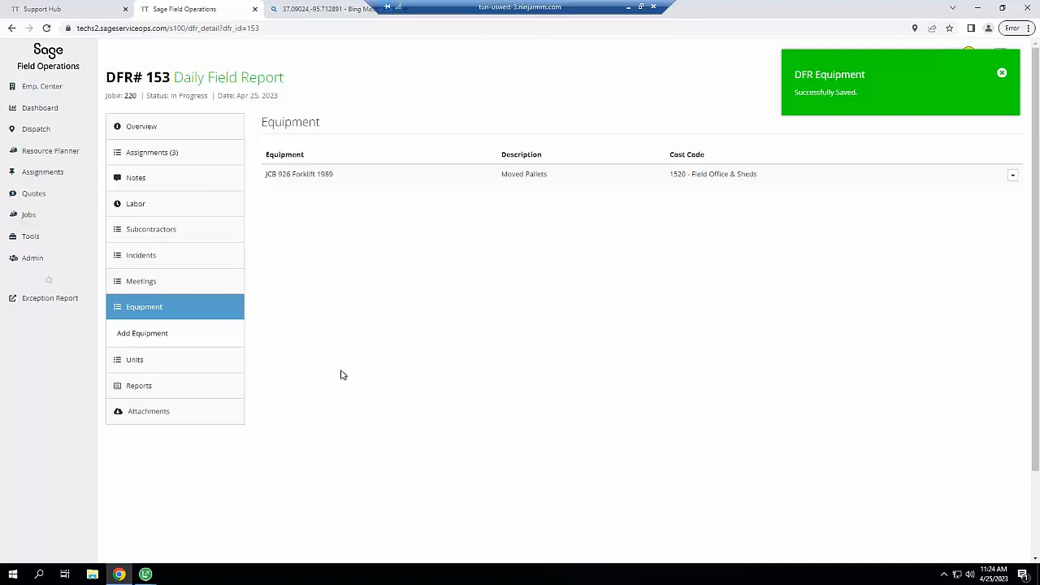
click(146, 363)
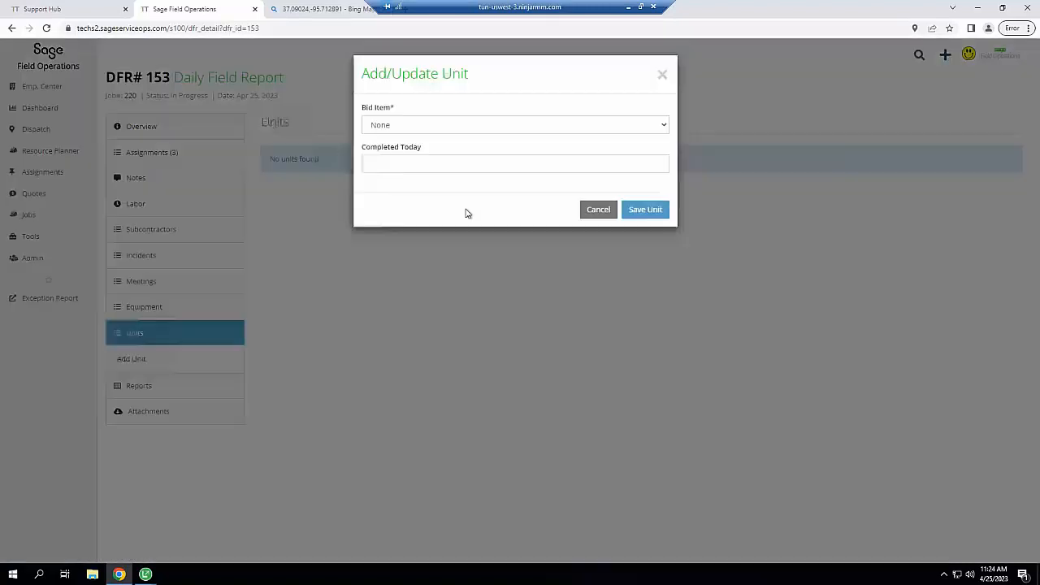
Record 20 Demolition units completed today, then review the report's attachments and forms list
click(469, 129)
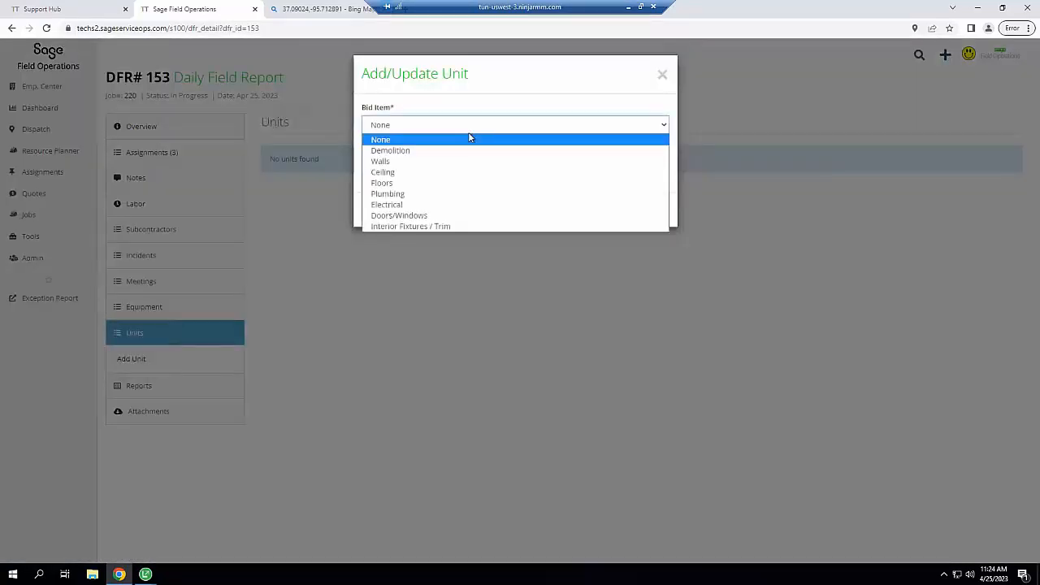
click(414, 152)
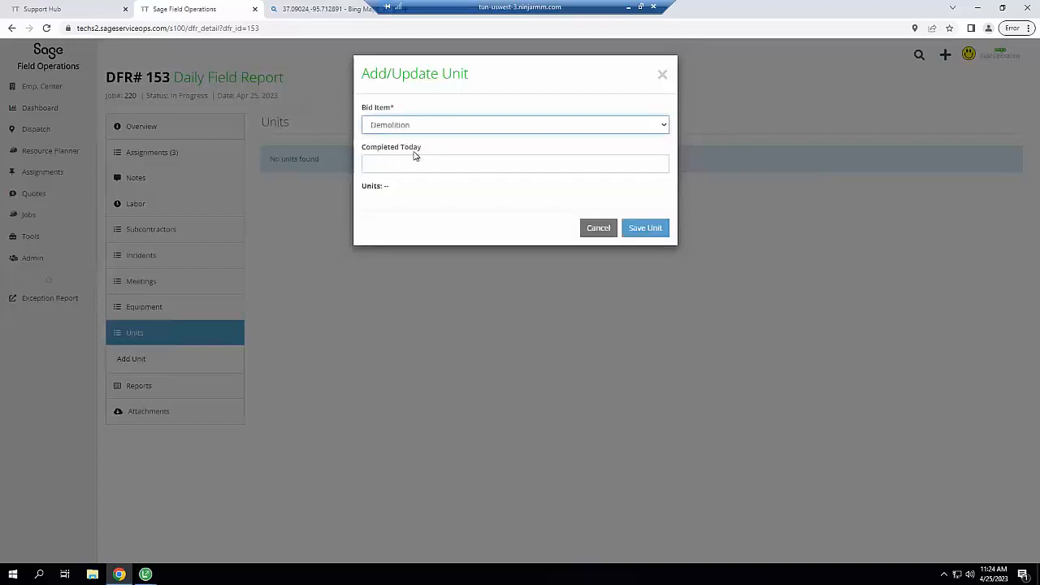
click(384, 165)
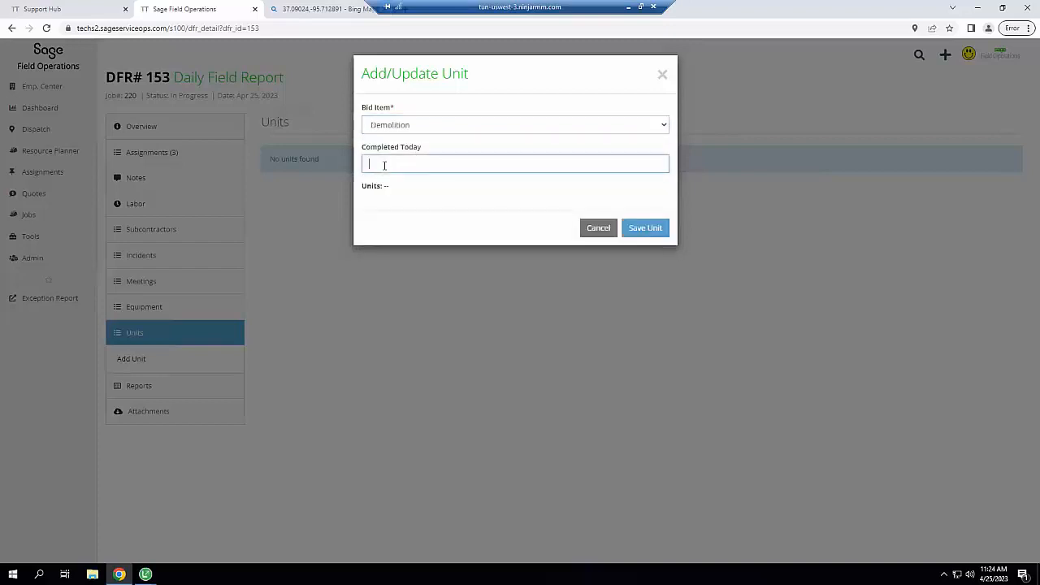
text(20)
click(645, 229)
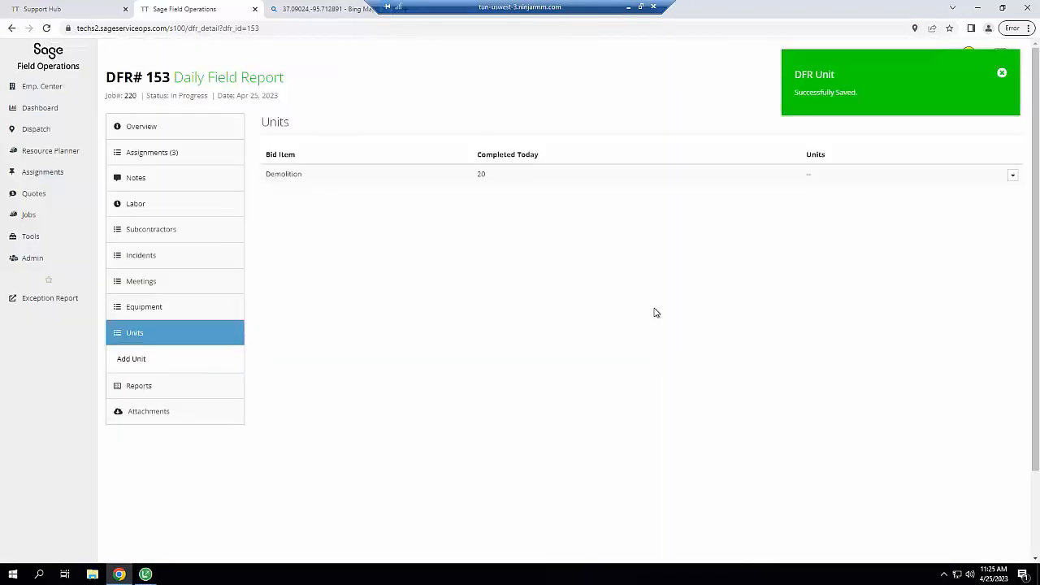
click(139, 411)
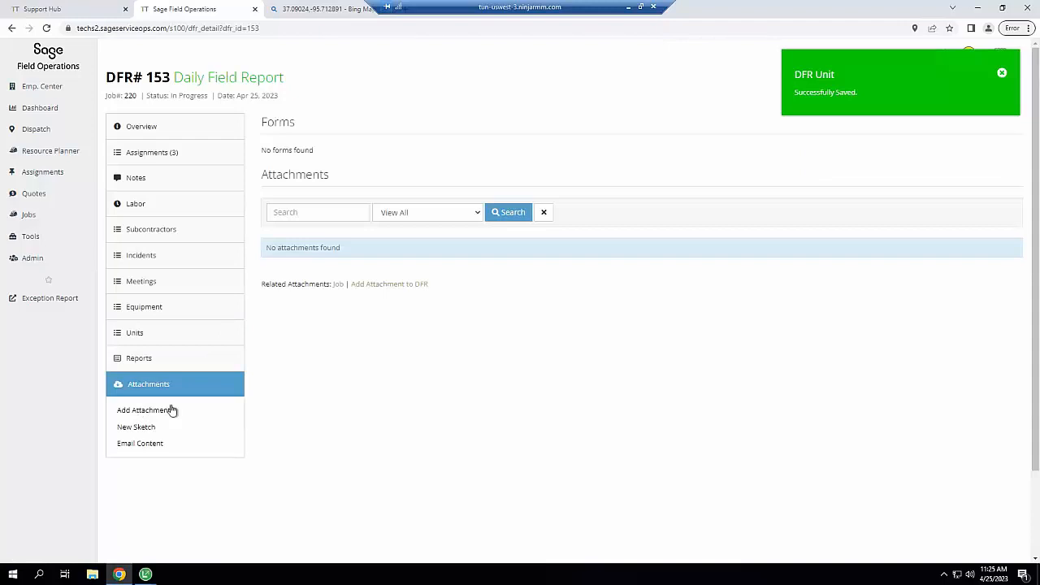
click(141, 363)
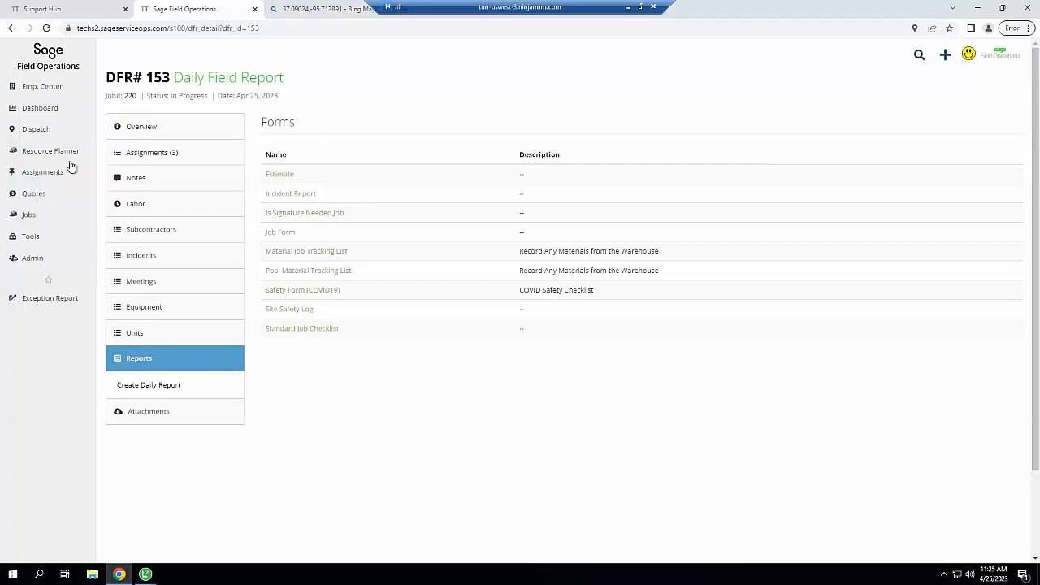
Mark the job 220 assignment Completed and return to daily field report 153
mouse_move(51, 169)
click(130, 173)
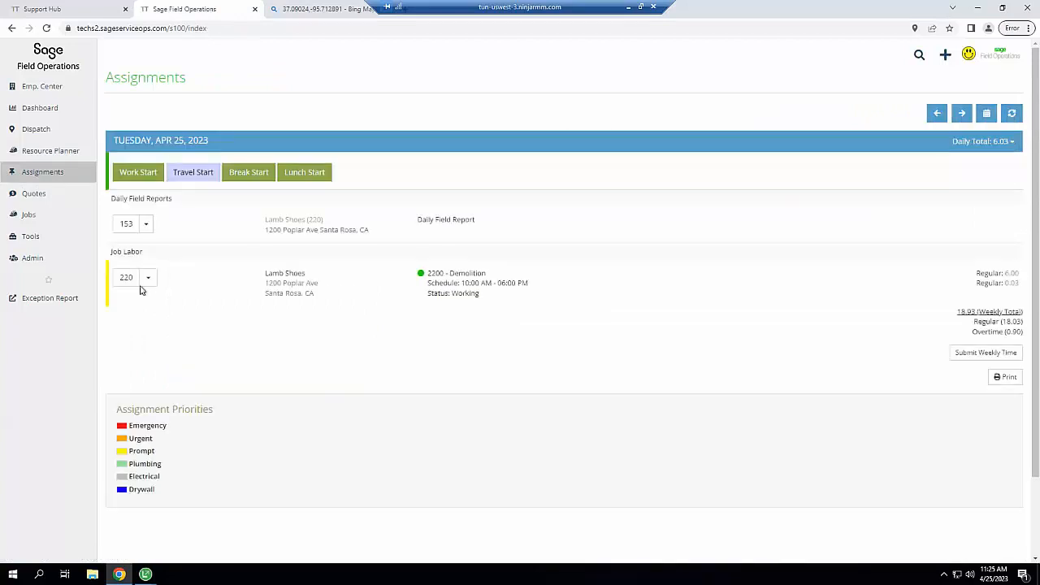
click(146, 281)
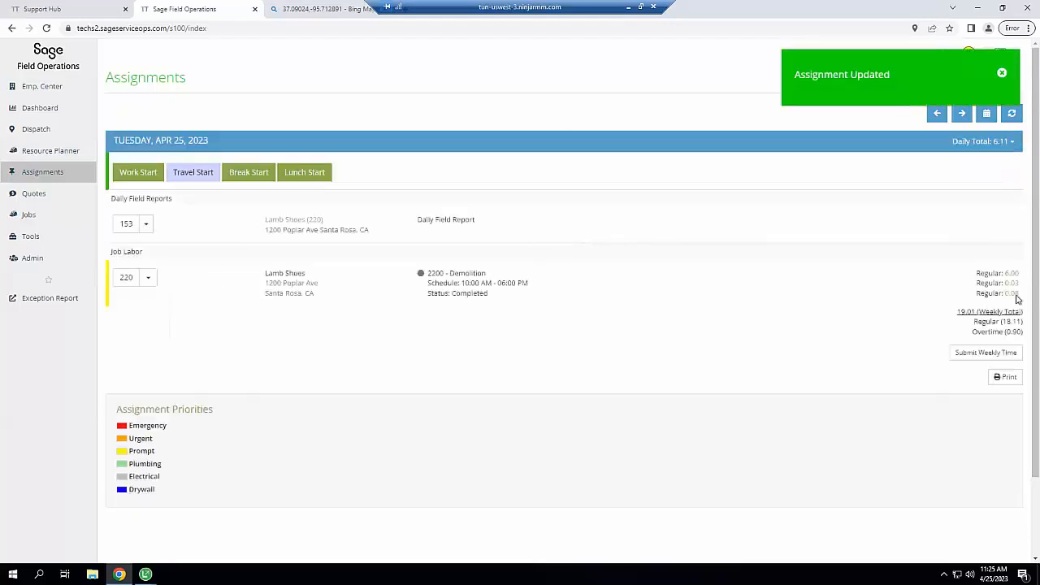
click(126, 223)
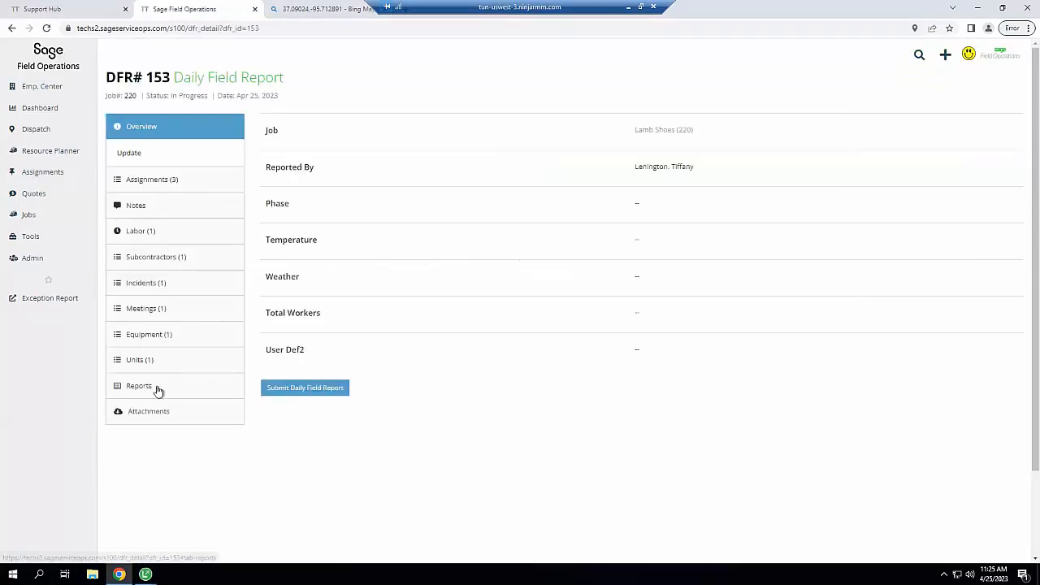
Sign DFR 153 in the Project Manager and Supervisor signature boxes and submit it
click(138, 386)
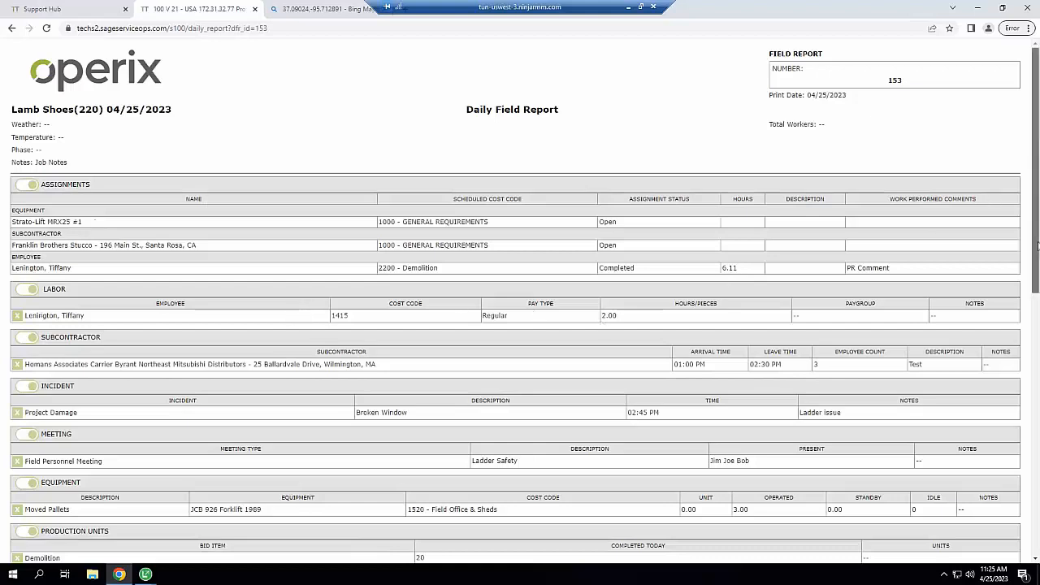
scroll(867, 179, down, 2)
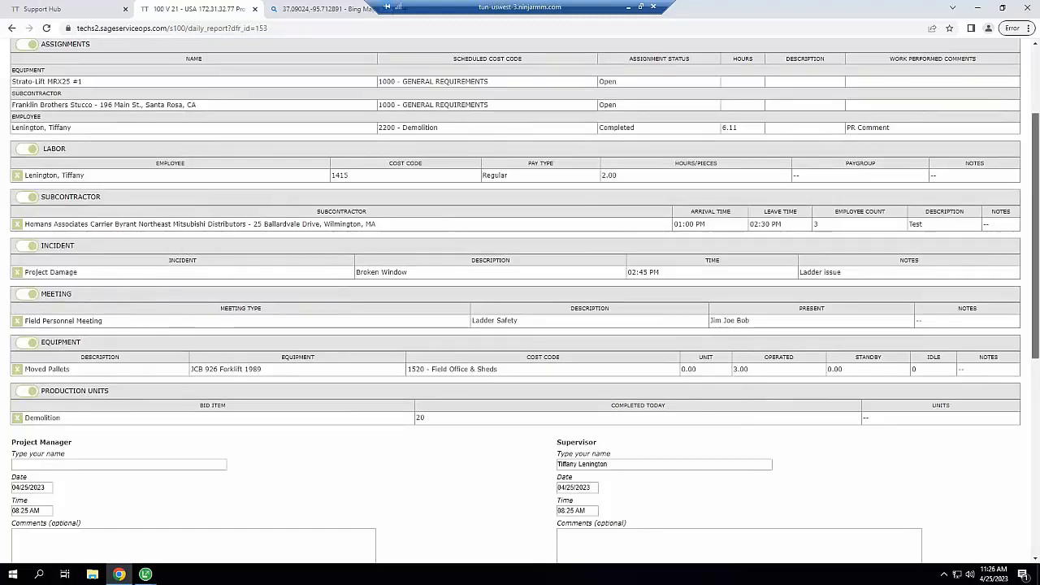
scroll(1036, 254, down, 3)
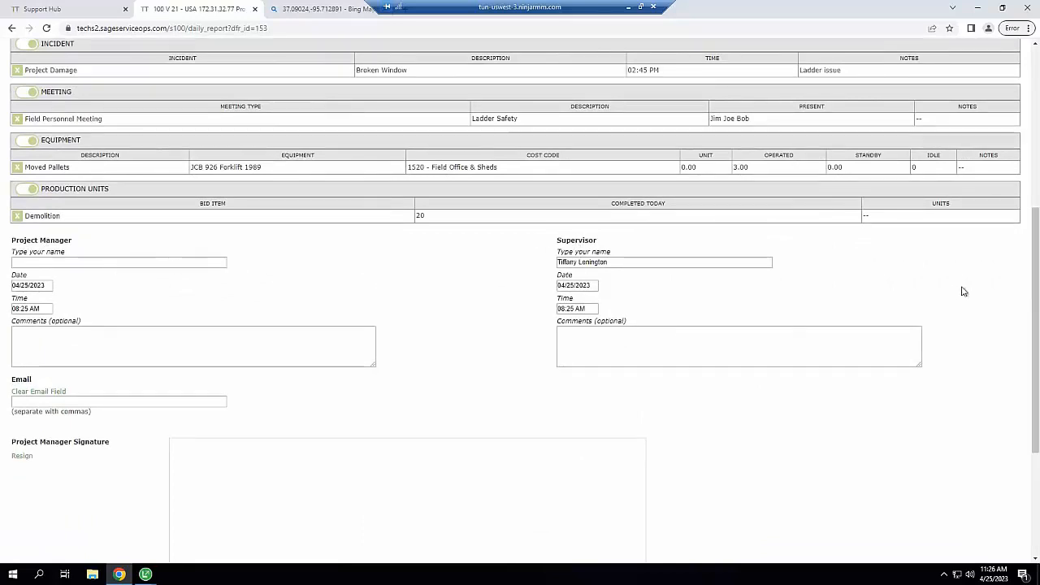
scroll(1038, 336, down, 2)
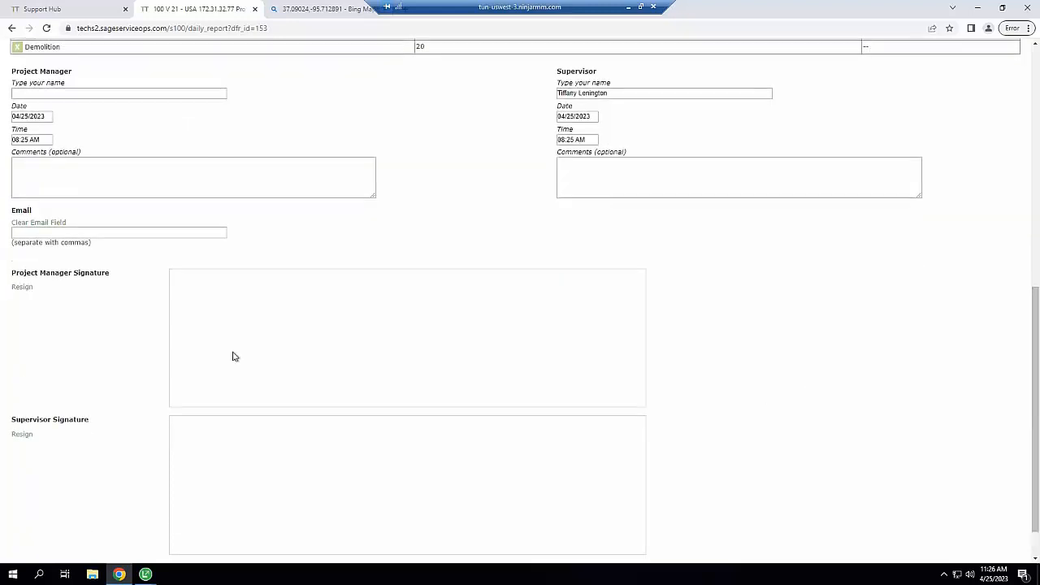
mouse_move(233, 351)
mouse_down()
mouse_move(314, 379)
mouse_move(483, 339)
mouse_up()
mouse_move(302, 501)
mouse_down()
mouse_move(460, 467)
mouse_move(529, 490)
mouse_move(498, 496)
mouse_up()
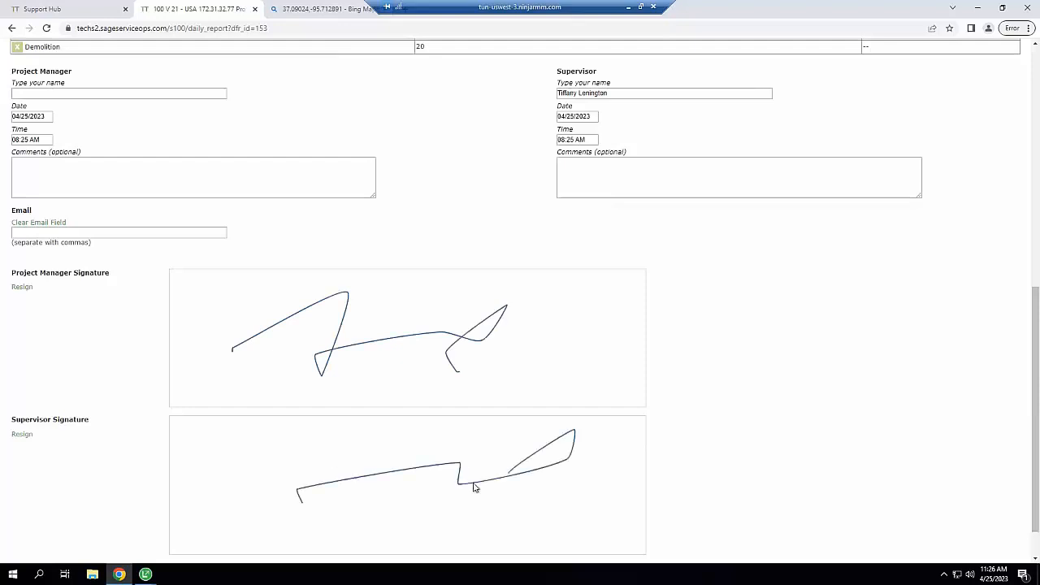
click(90, 232)
click(807, 299)
drag(1035, 326, 819, 431)
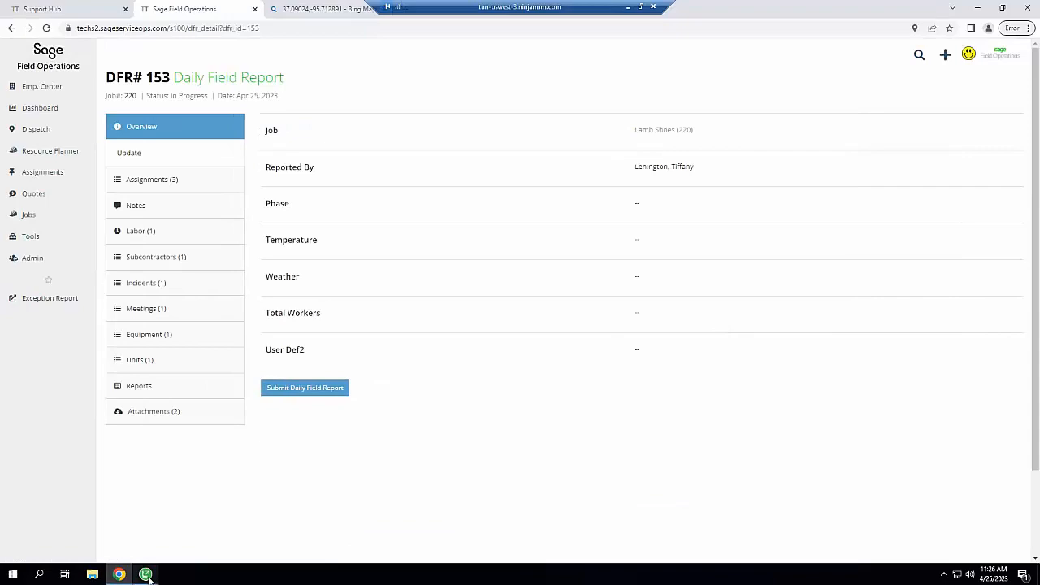
Bring up Sage 100's report 153 and check its synced subcontractor and Demolition units entries
click(147, 576)
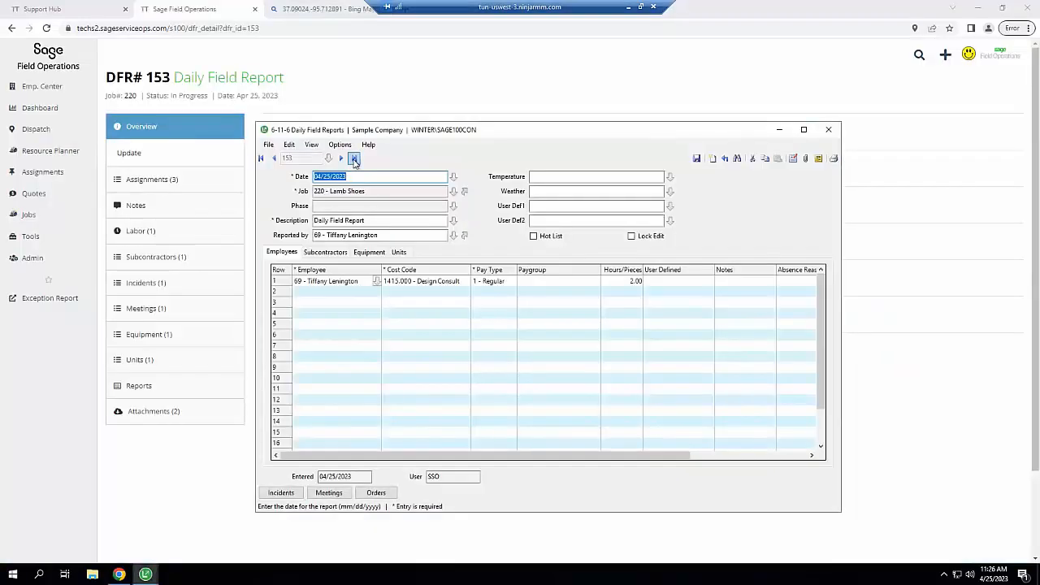
click(321, 254)
click(397, 255)
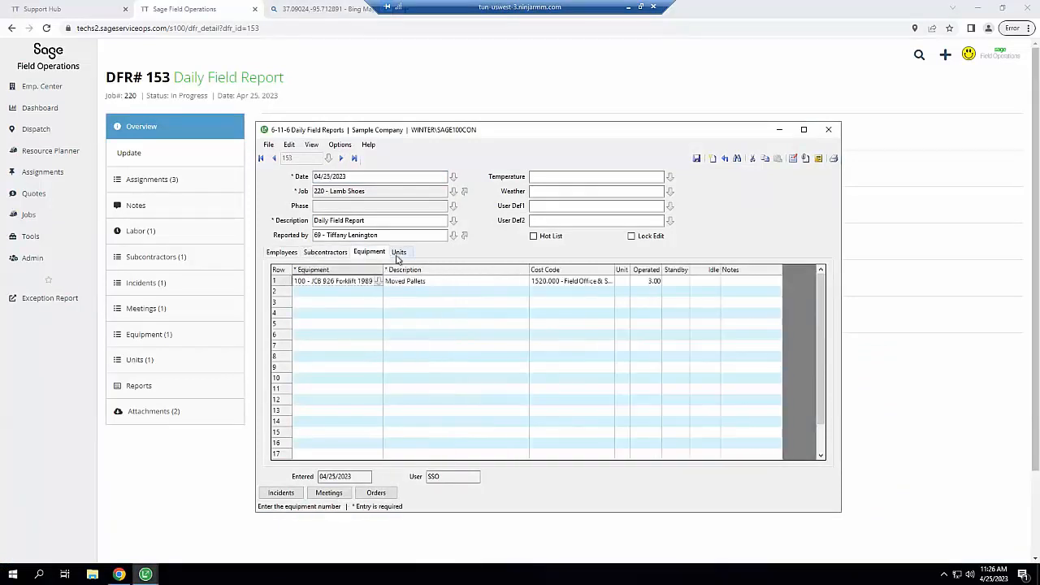
Review and close the report's incidents list and attachments, moving on to the job field
click(280, 493)
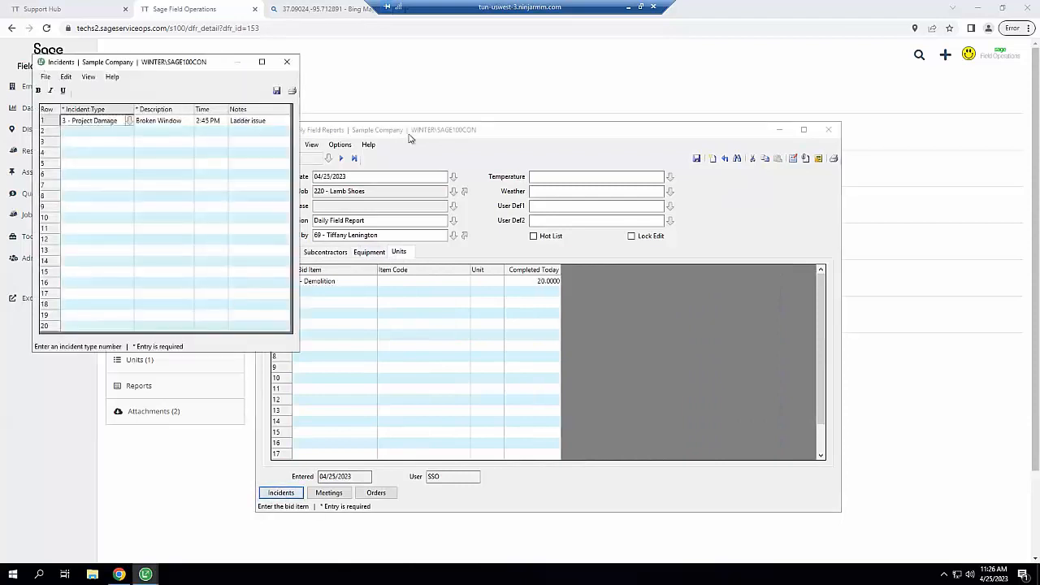
click(286, 62)
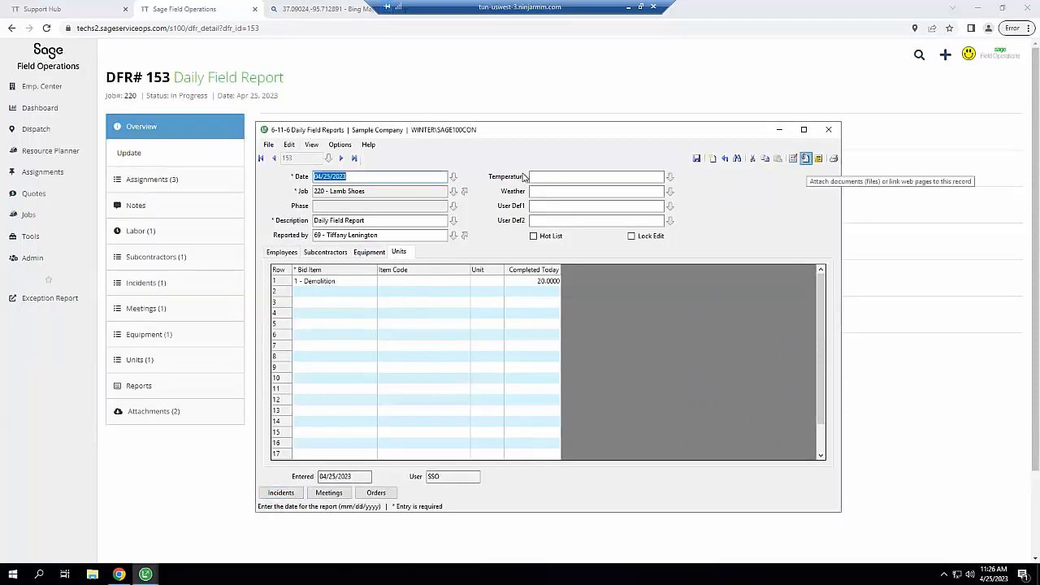
click(807, 159)
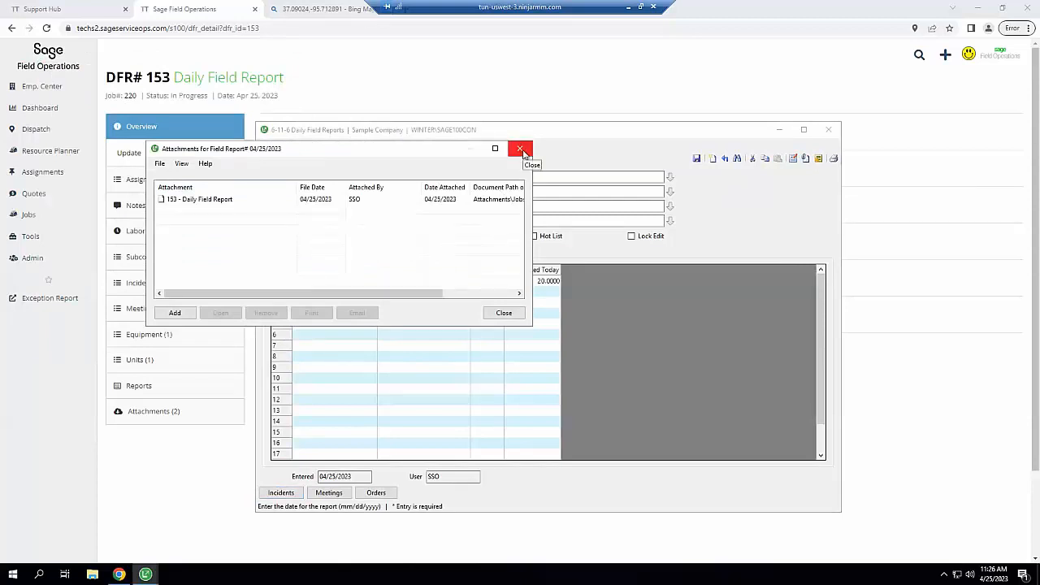
click(521, 150)
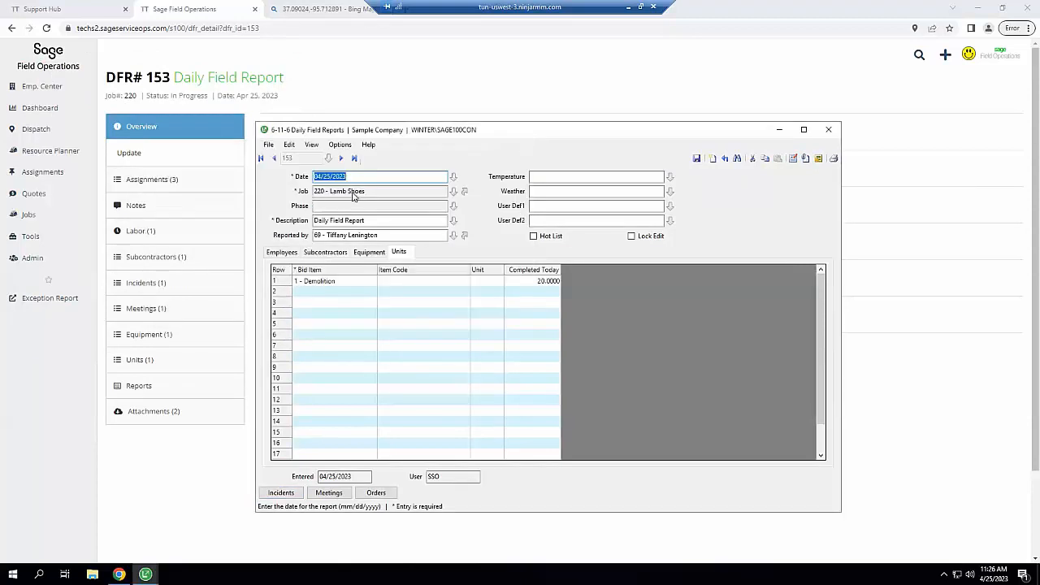
key(Tab)
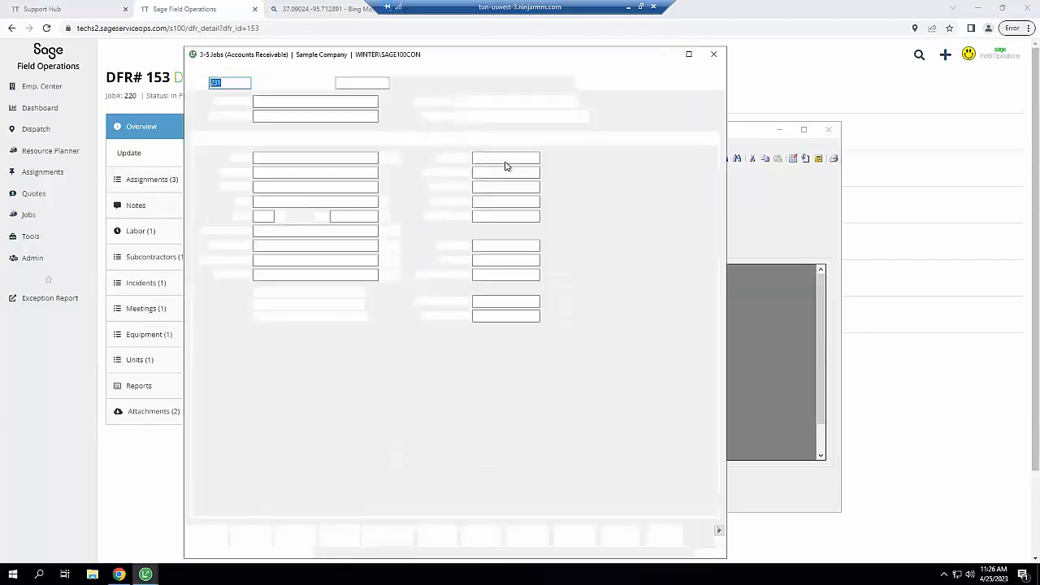
Show job 220's attachments filtered to Field Reports for this Job, listing 153 - Daily Field Report
click(690, 82)
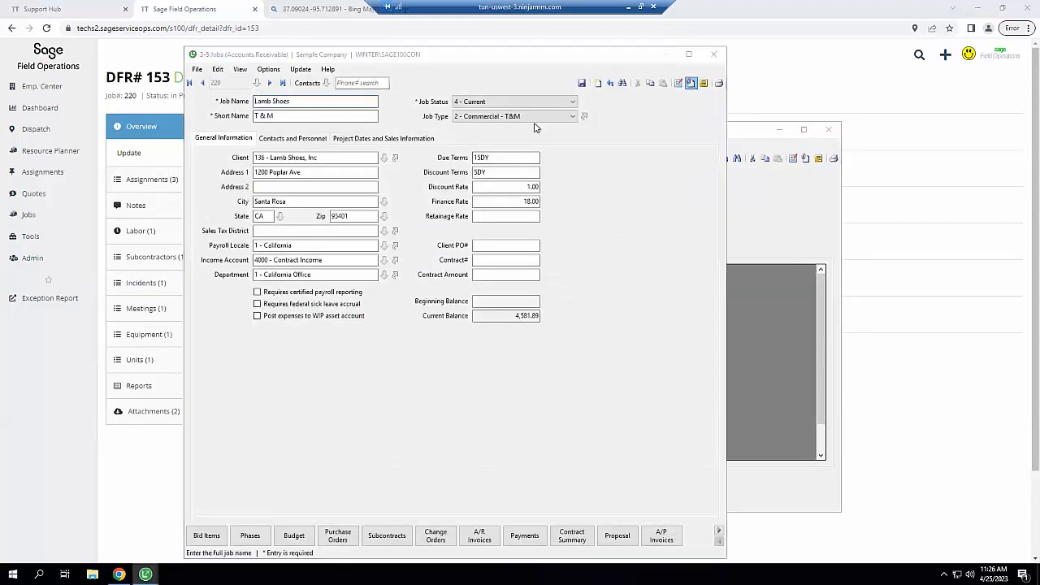
click(433, 245)
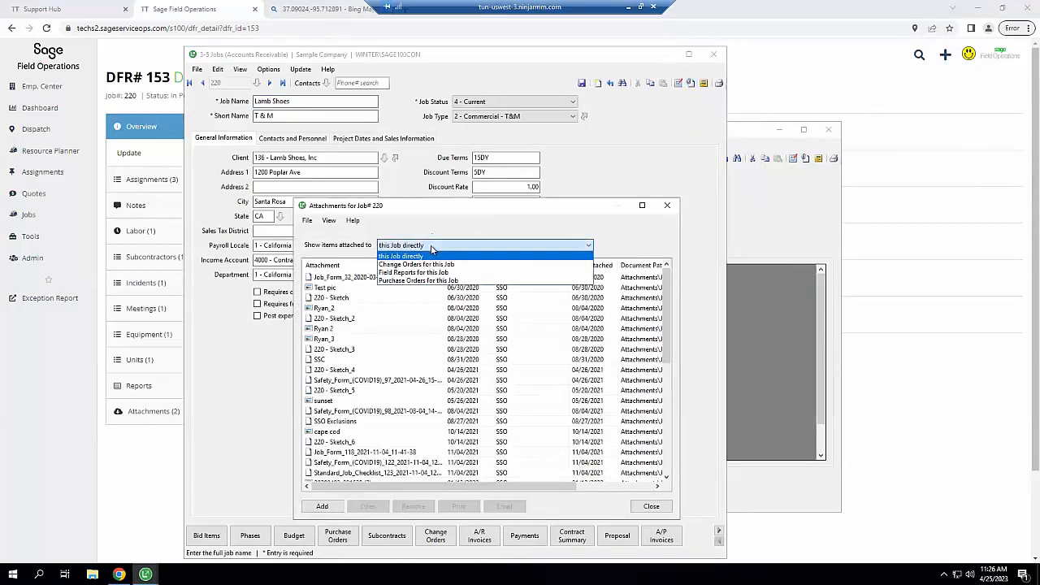
click(415, 273)
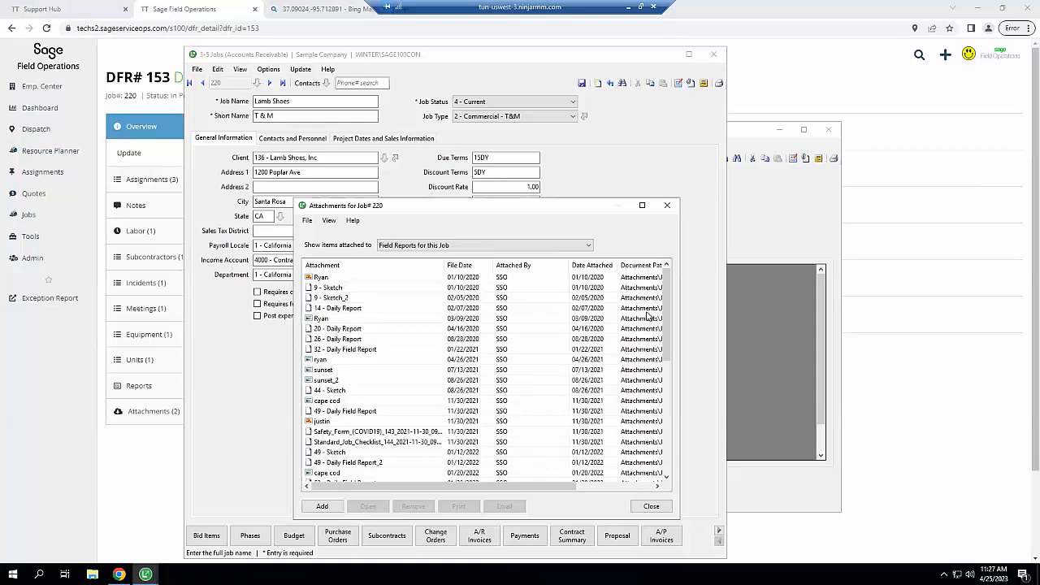
drag(666, 314, 671, 238)
Close the Attachments, Jobs and Daily Field Reports windows in Sage 100 Contractor
click(667, 205)
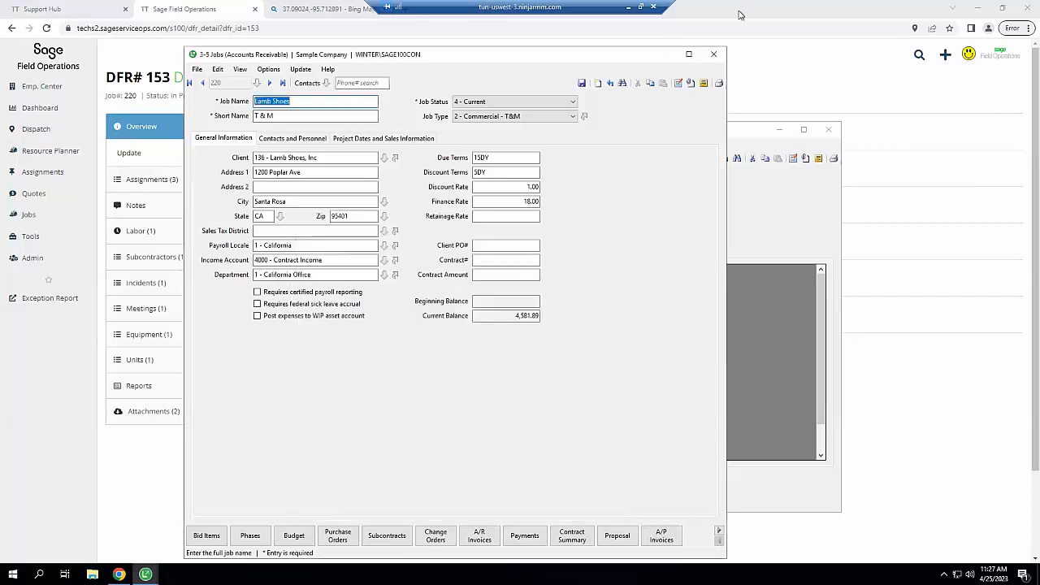
click(713, 55)
click(828, 129)
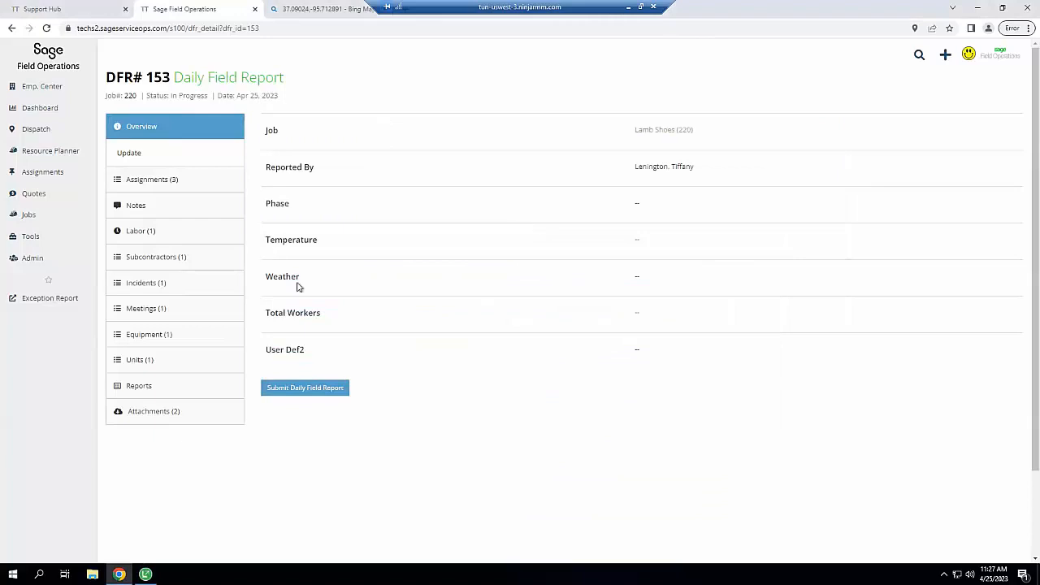
Create RFP 3 on job 220 for vendor Franklin Brothers Stucco, described 'Estimate on the house'
click(58, 172)
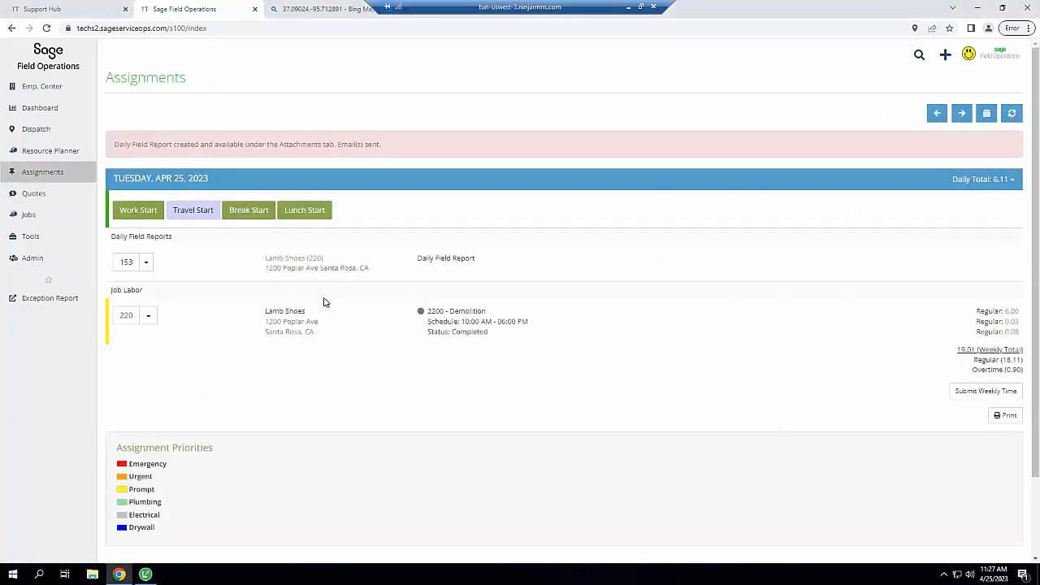
click(122, 323)
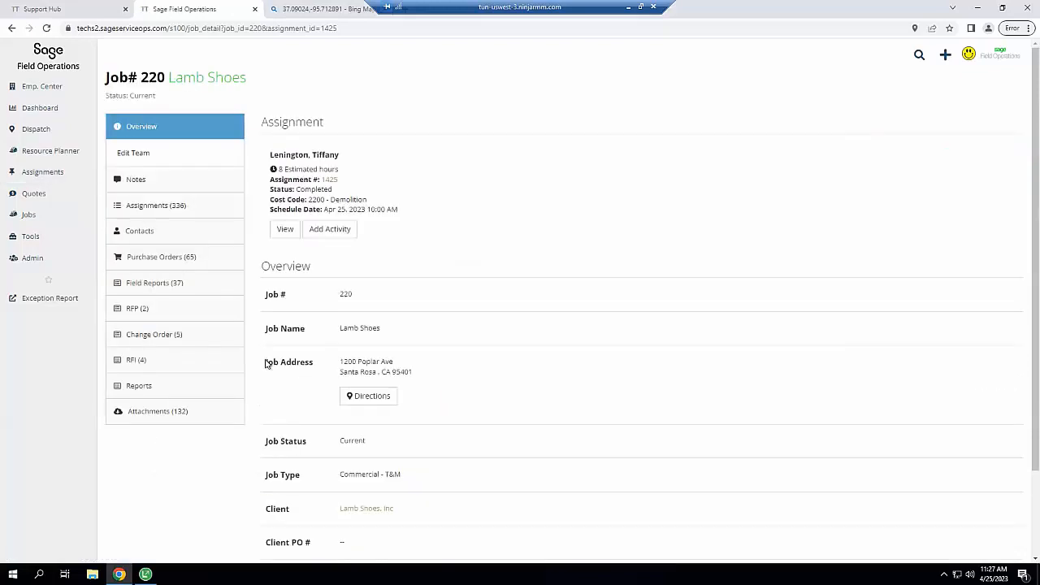
click(132, 308)
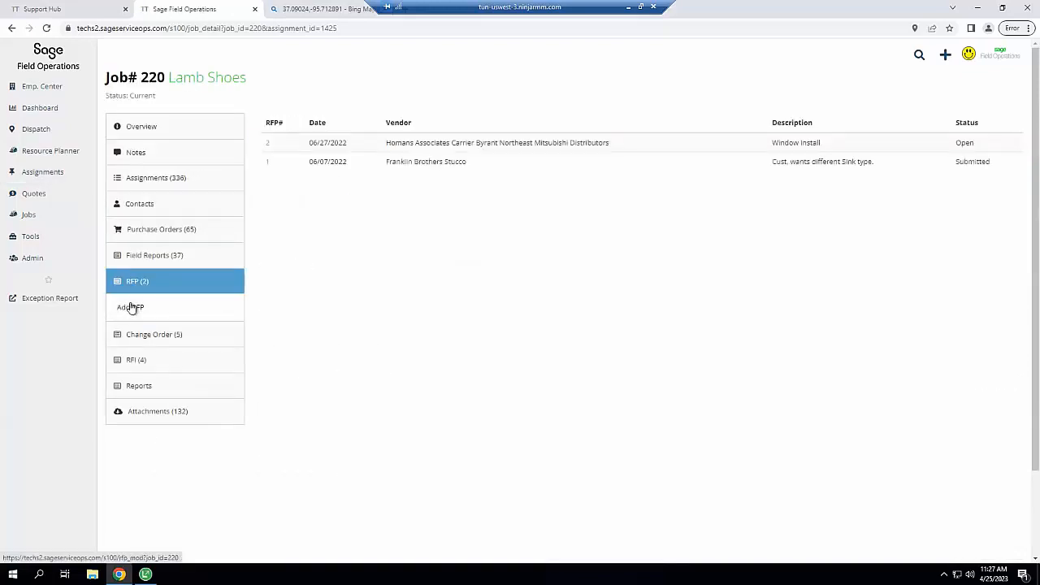
click(132, 306)
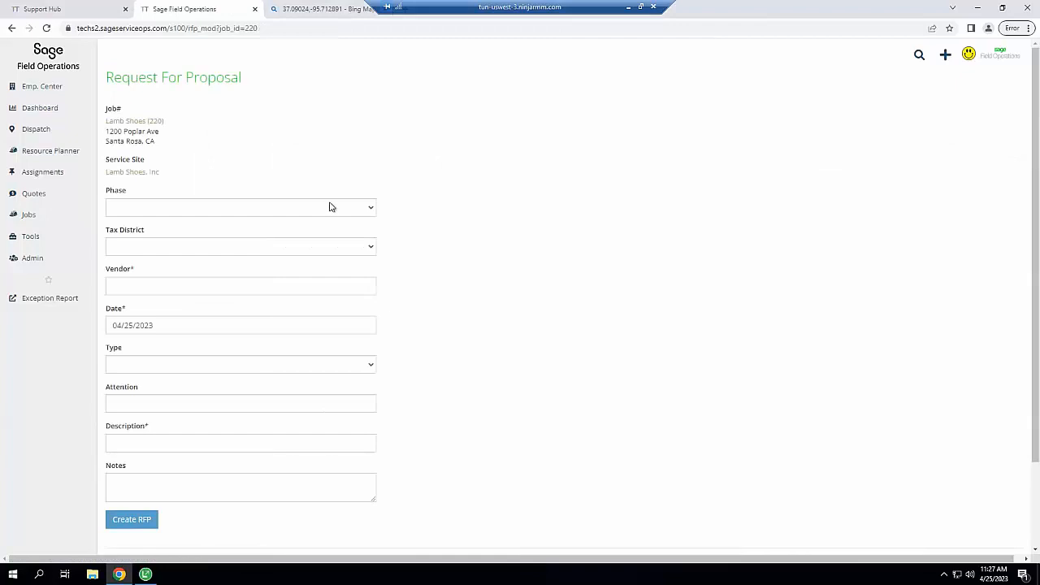
click(172, 285)
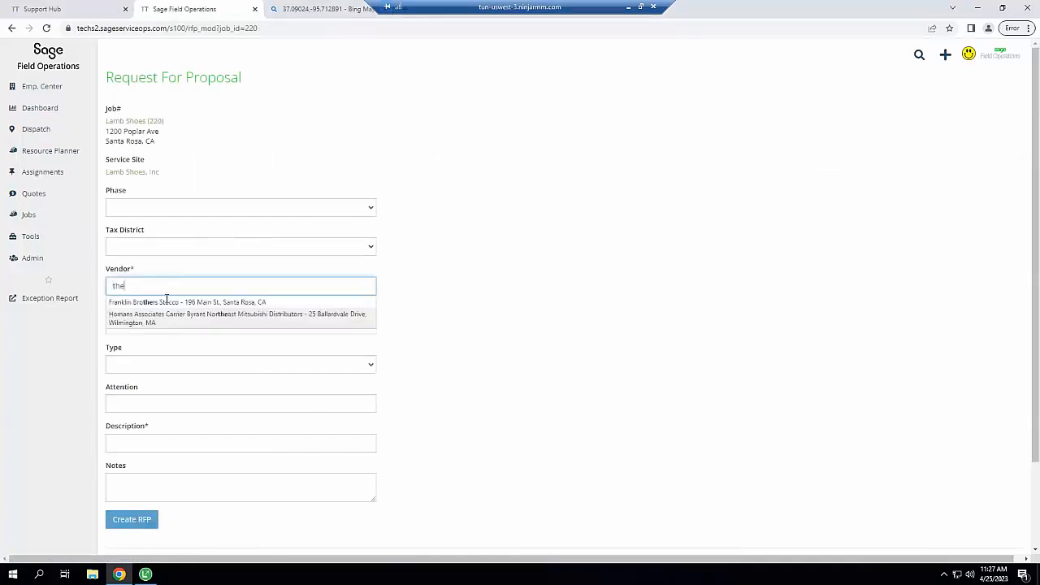
click(161, 305)
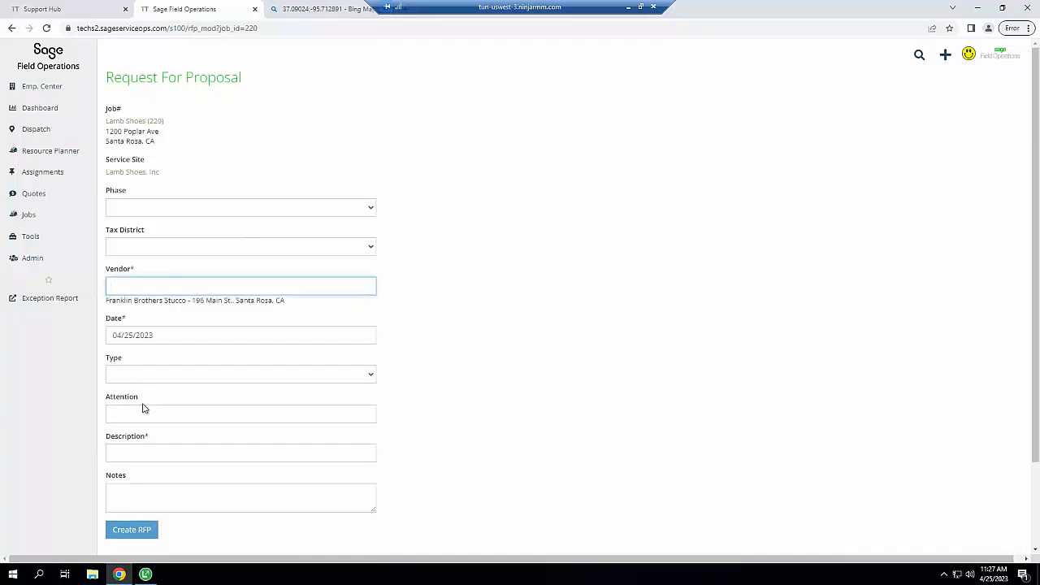
click(140, 458)
text(Est)
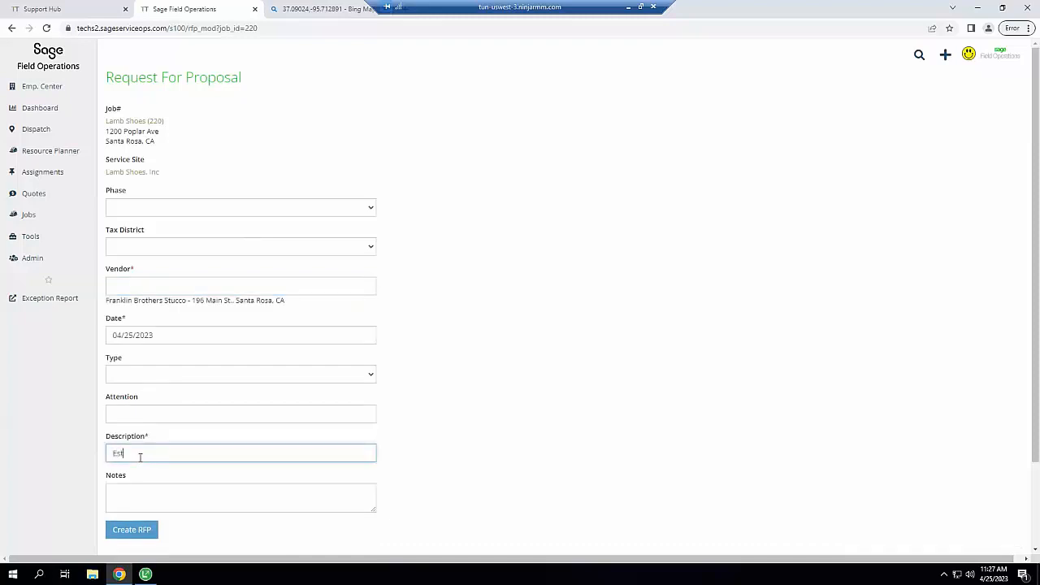
text(imate on the house)
click(118, 534)
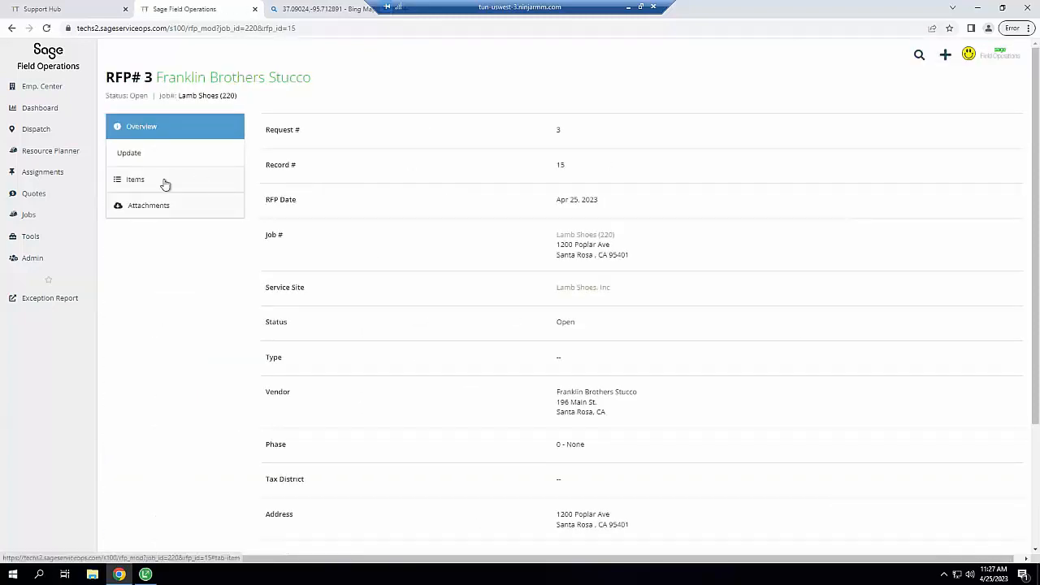
Add a Miscellaneous item 'Stucco the west side of the house', quantity 50 at $45.00 unit cost
click(165, 185)
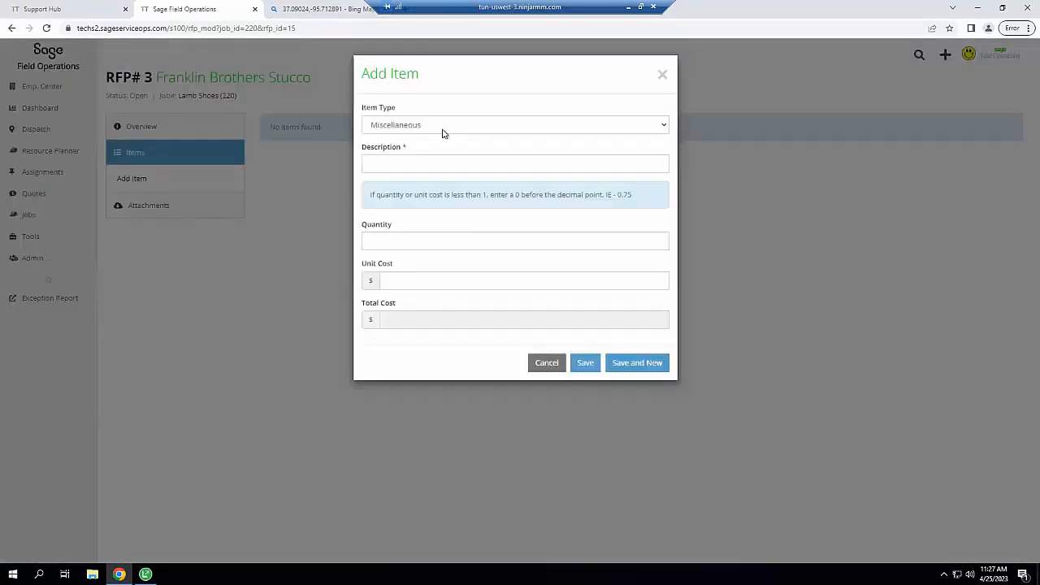
click(443, 132)
click(499, 86)
click(419, 159)
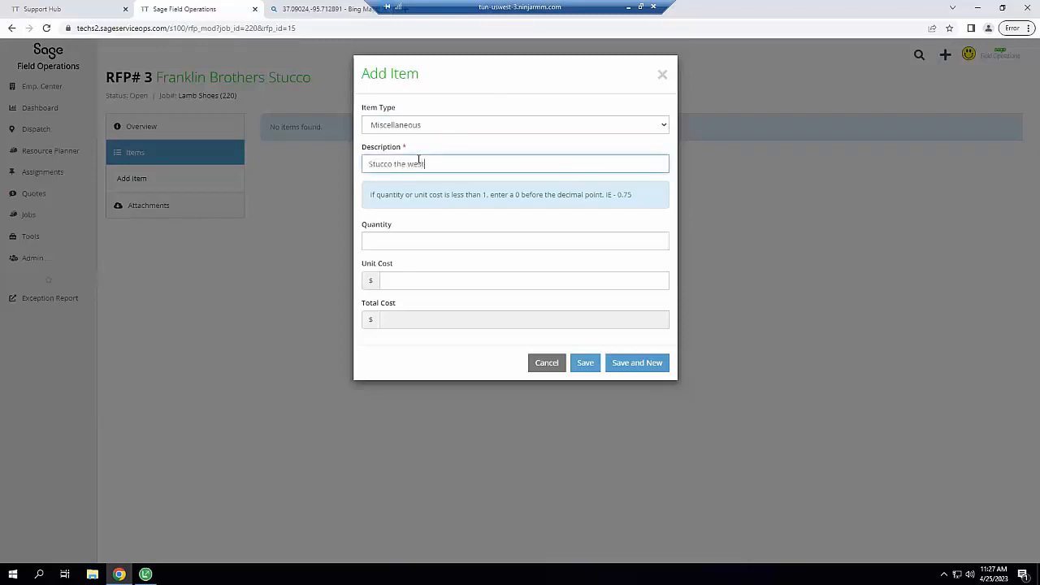
text(Stucco the west side of the house)
click(400, 239)
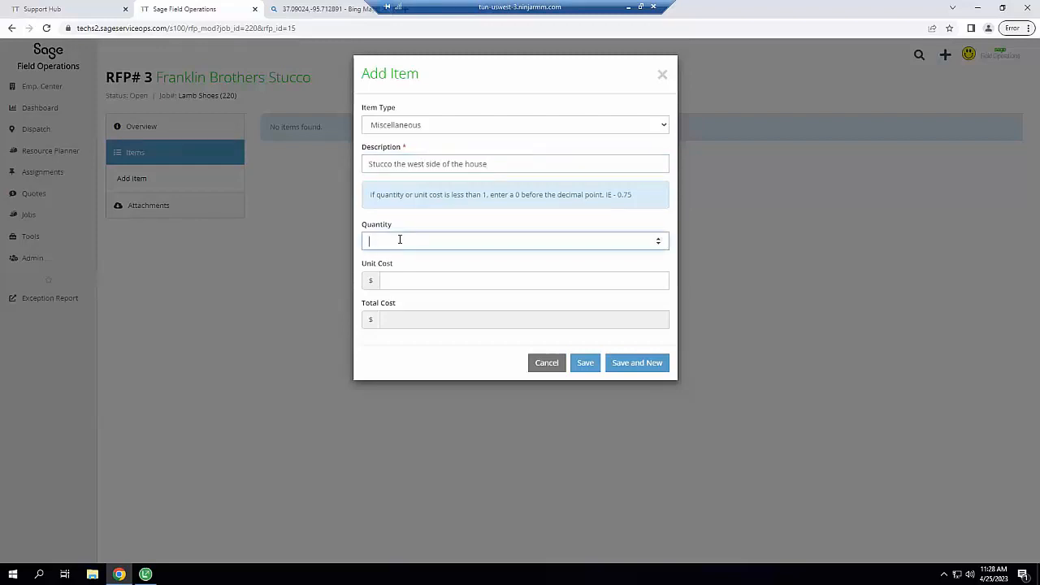
text(50)
key(Tab)
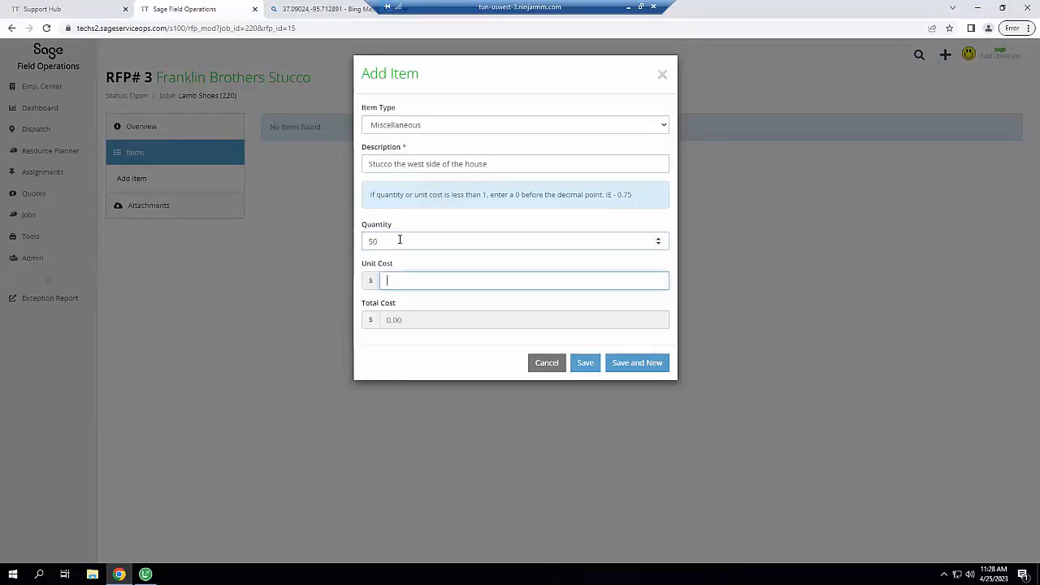
text(45)
key(Tab)
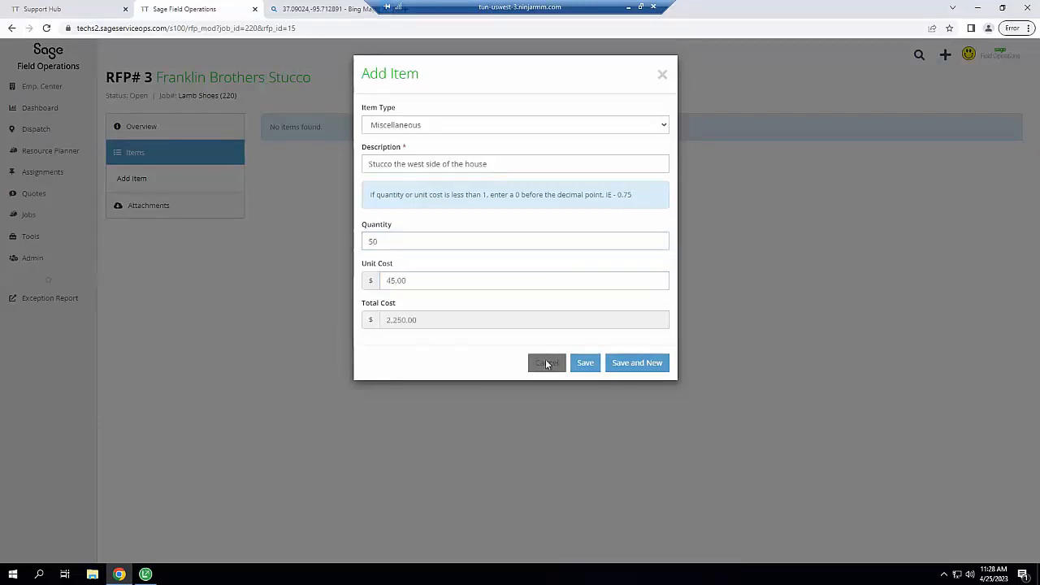
click(584, 363)
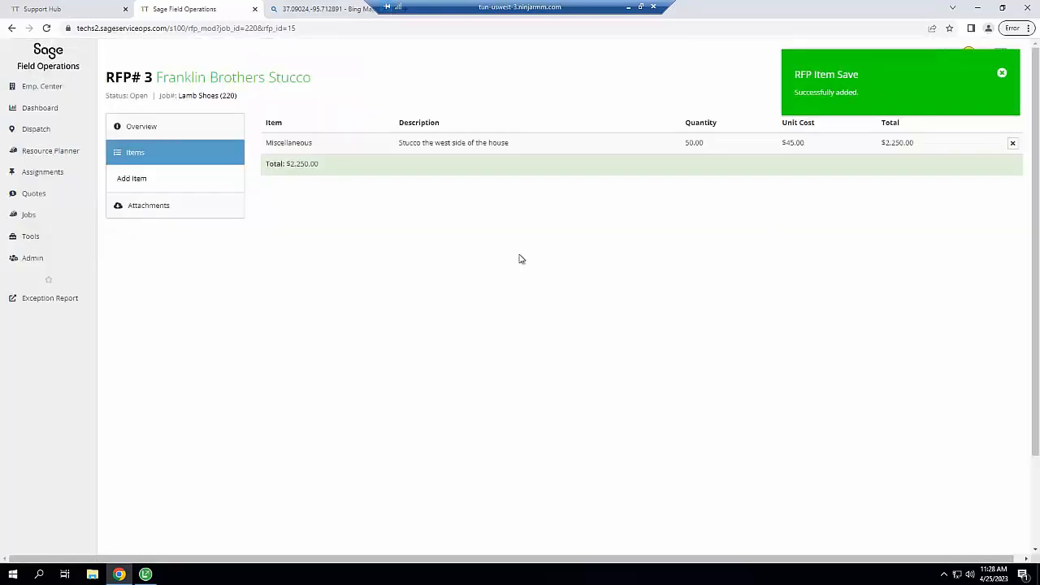
Confirm in Sage 100 Requests for Proposal that record 15 shows the stucco request with status 1 - Open
click(195, 215)
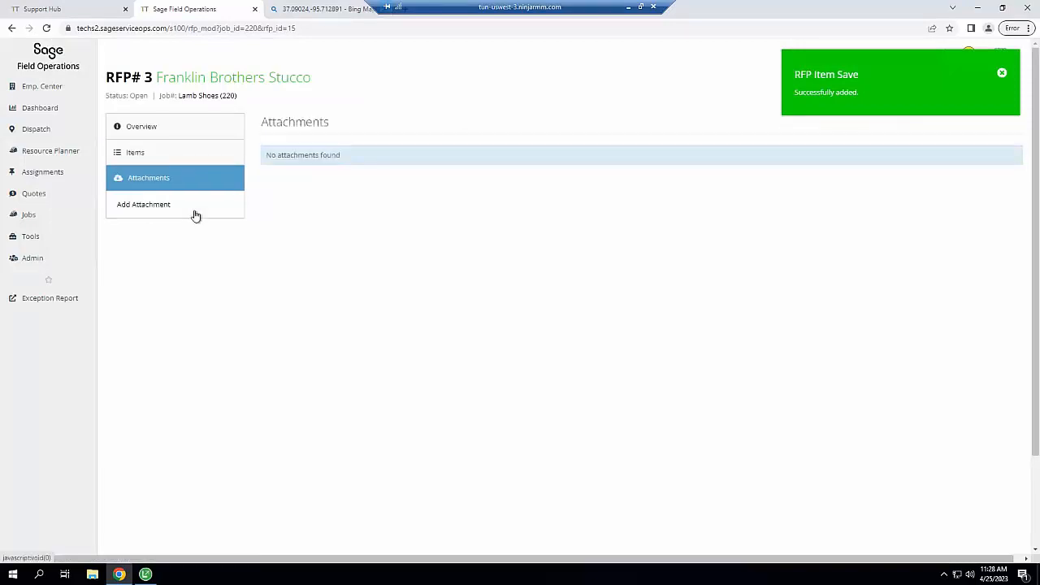
click(146, 575)
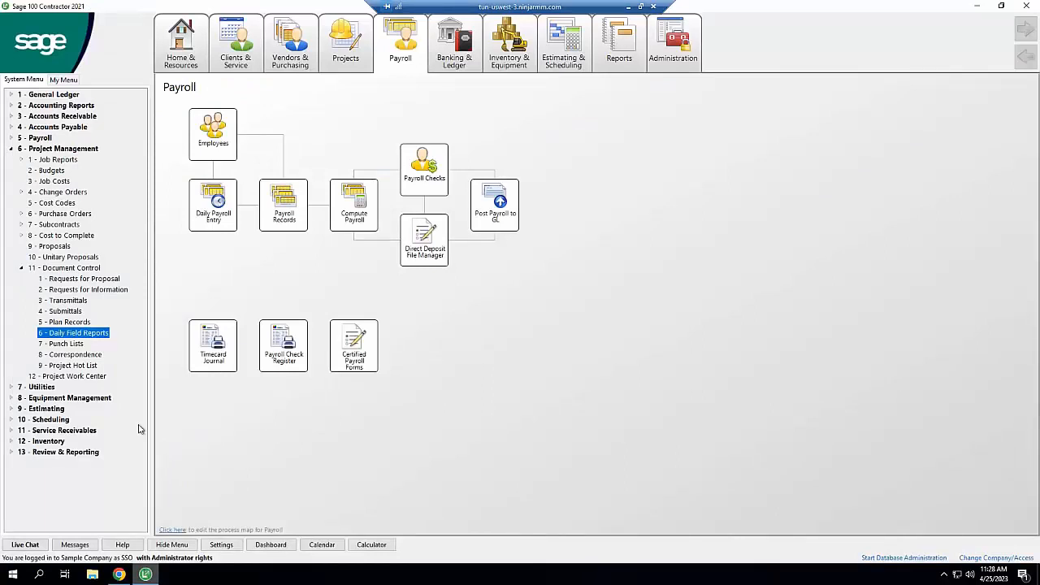
click(71, 280)
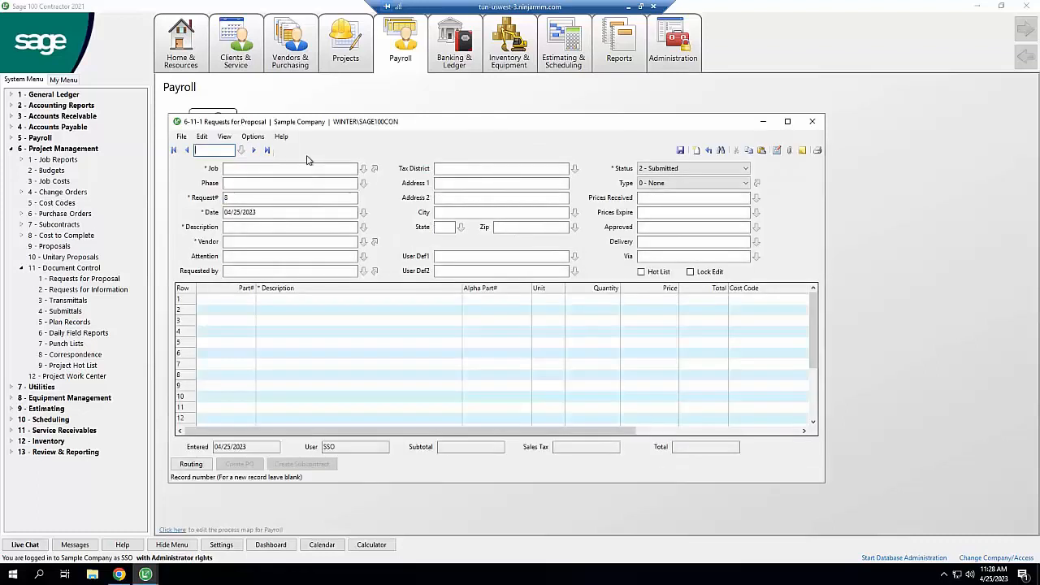
click(267, 150)
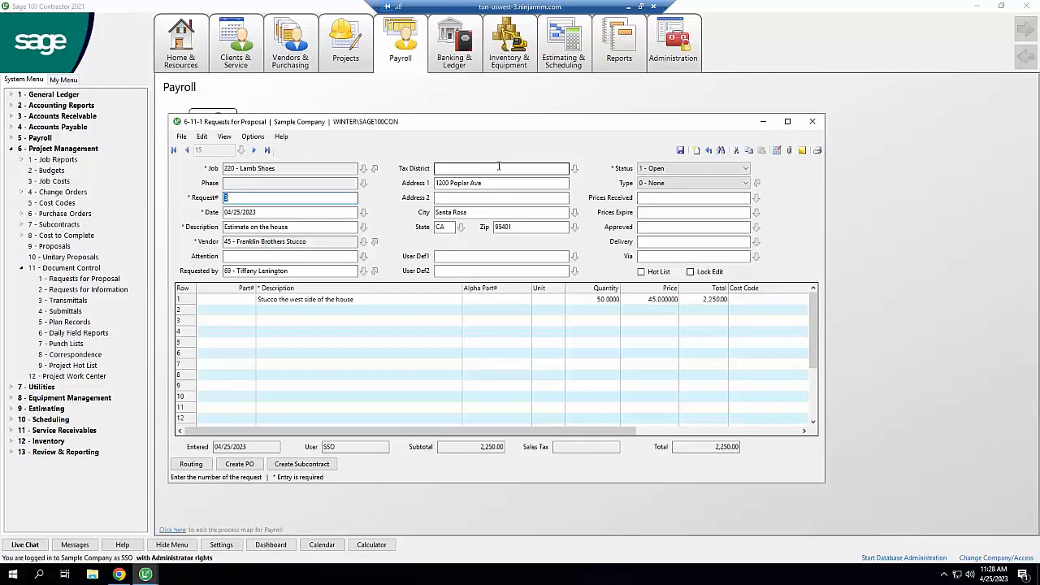
click(668, 171)
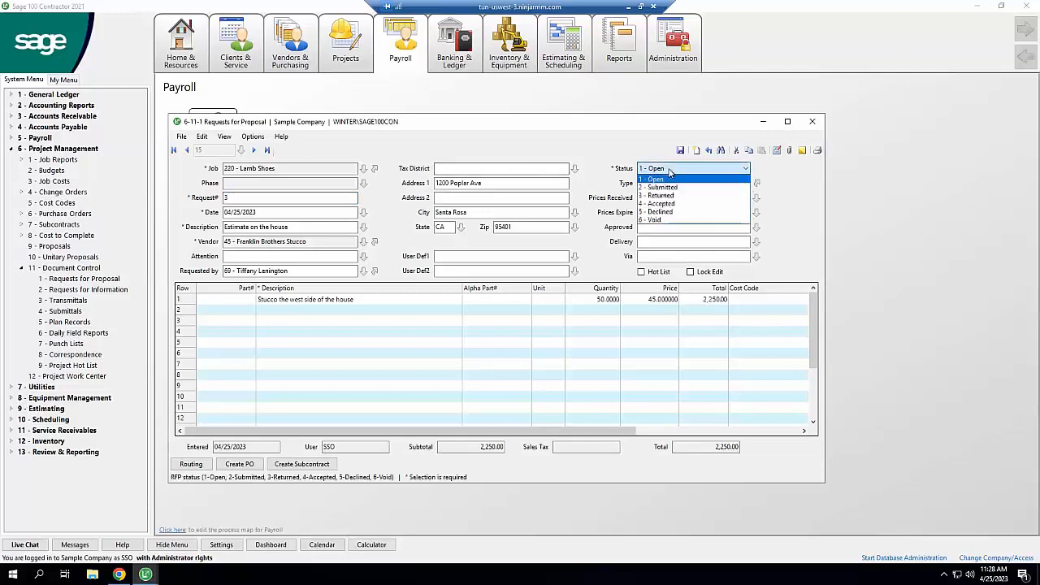
click(583, 138)
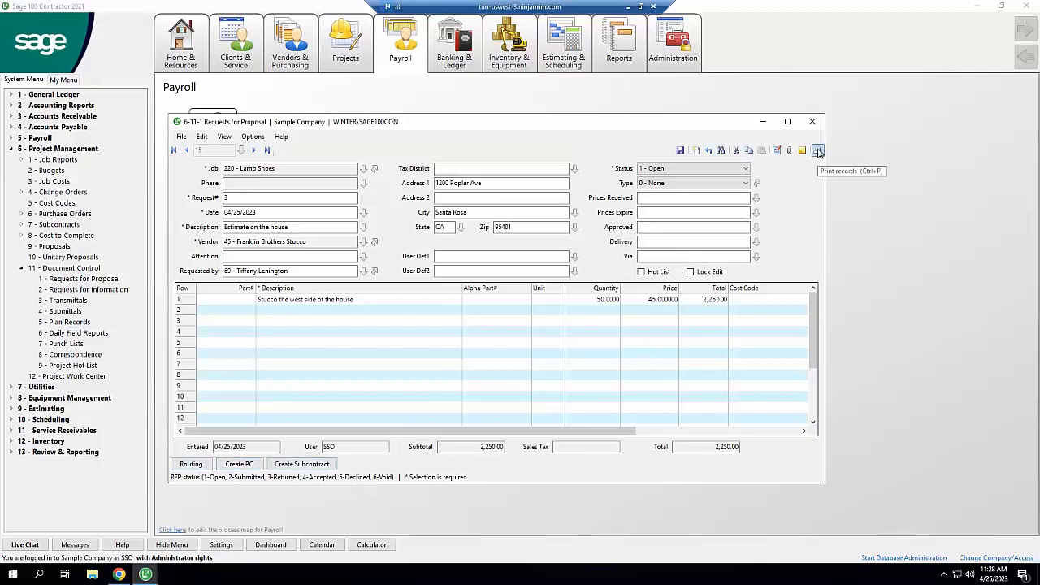
click(119, 574)
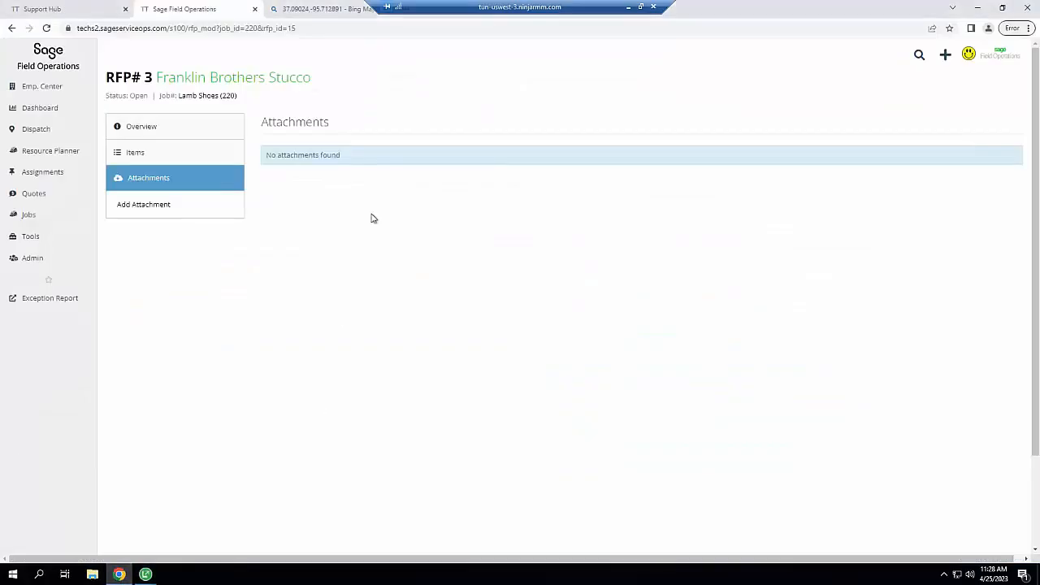
Create an RFI on job 220 for client Lamb Shoes, Inc, described 'What they want'
click(180, 127)
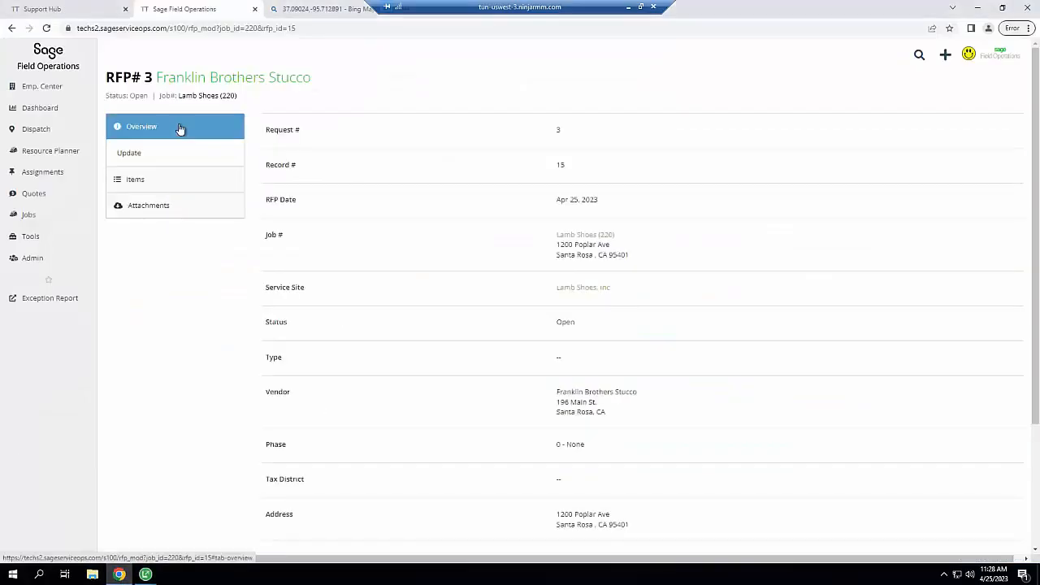
click(566, 235)
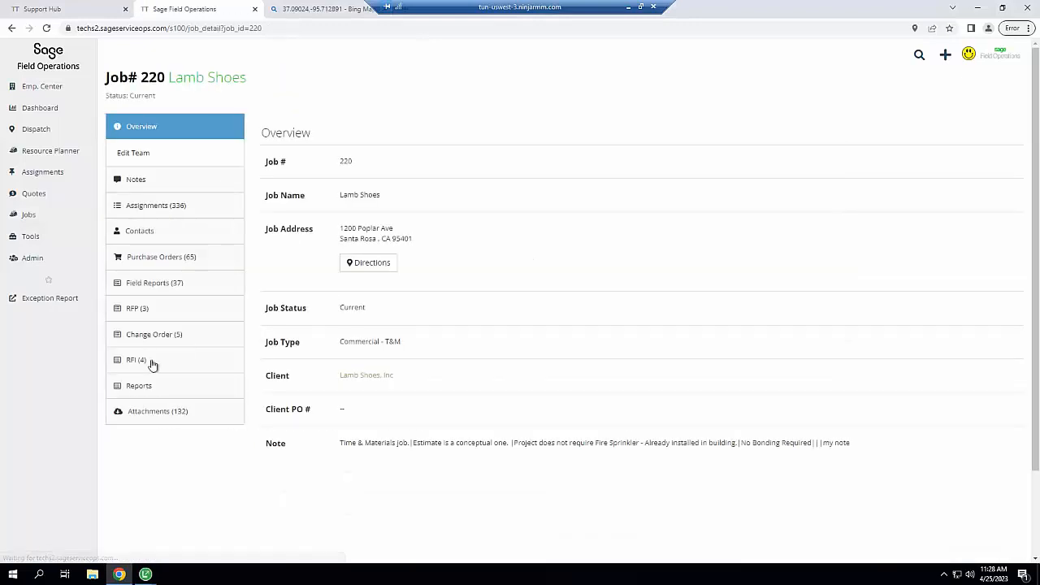
click(134, 360)
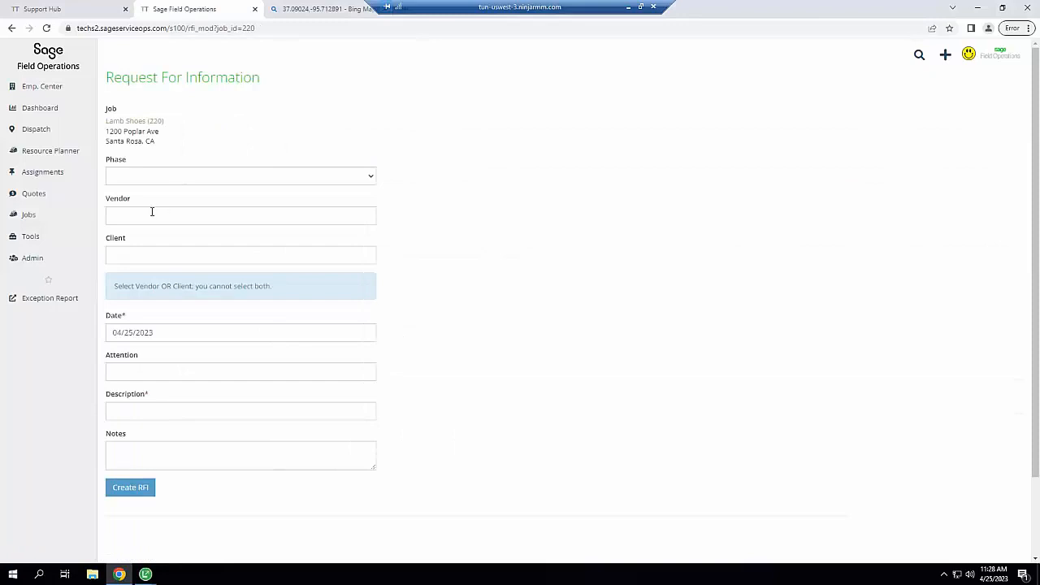
click(142, 254)
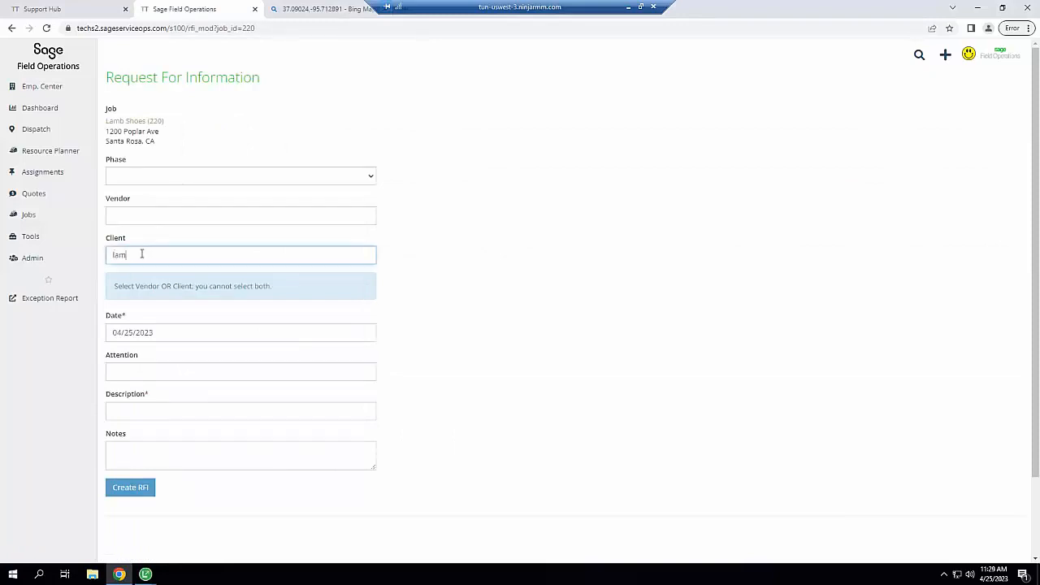
text(lamb)
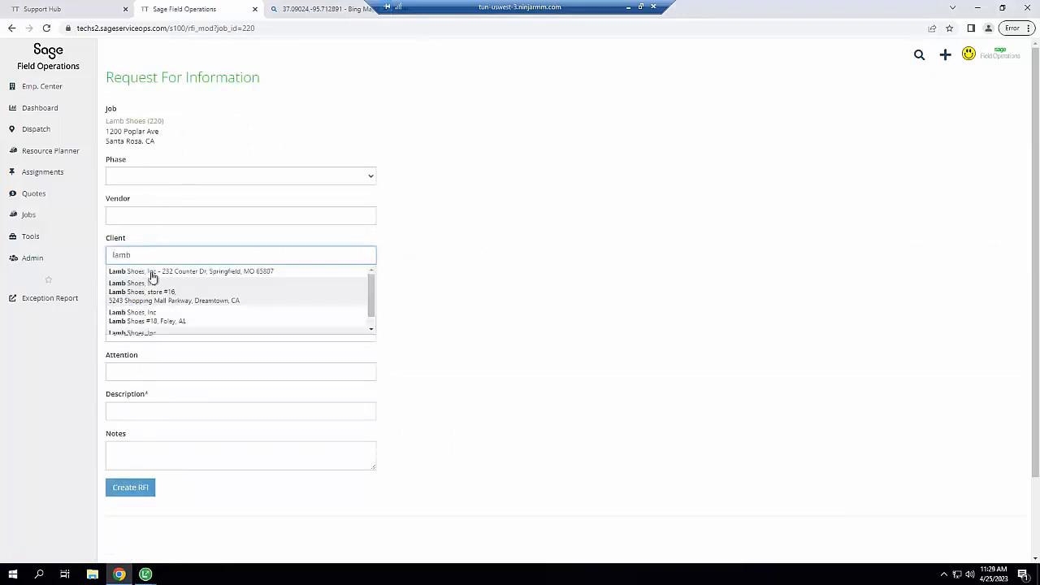
click(152, 274)
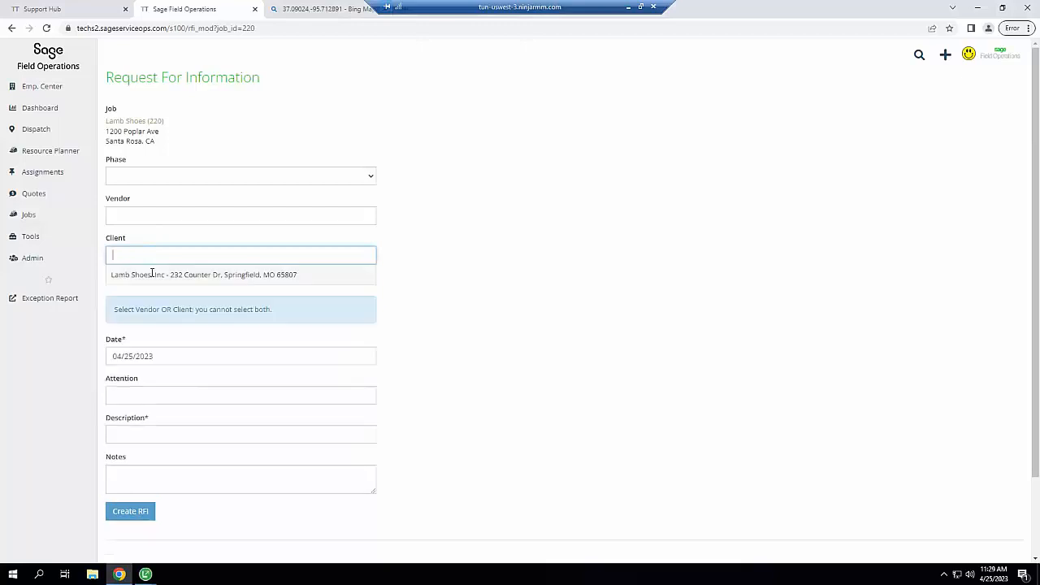
click(154, 441)
text(What the)
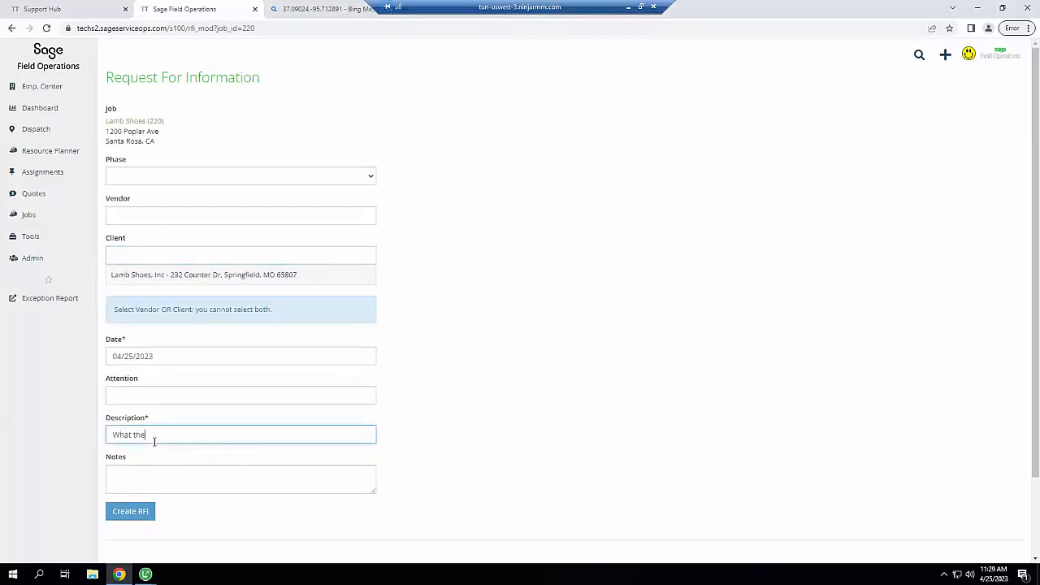
text(y want)
click(135, 518)
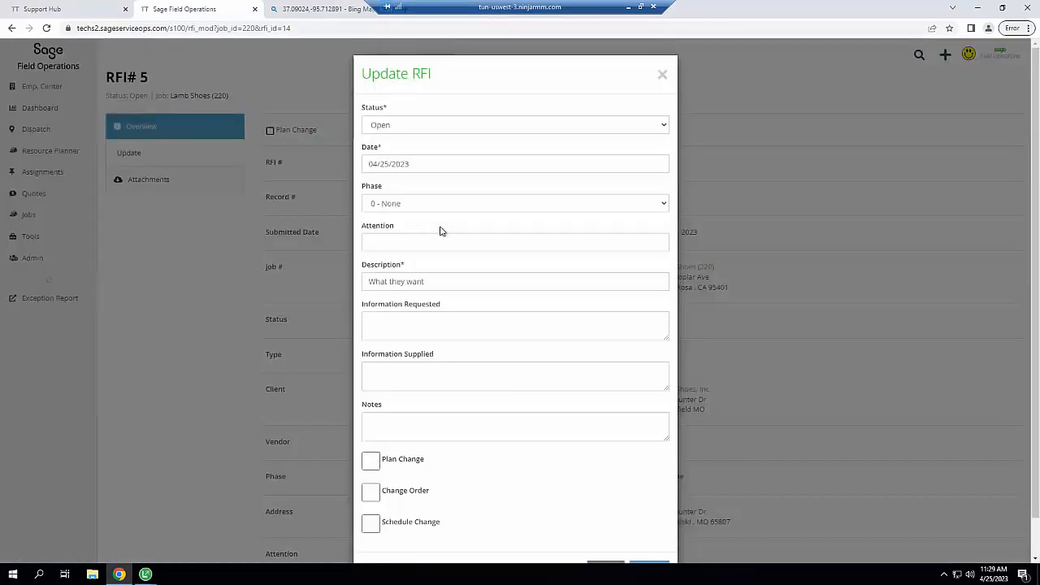
Close the Update RFI form without changes and check RFI 5's attachments
click(403, 330)
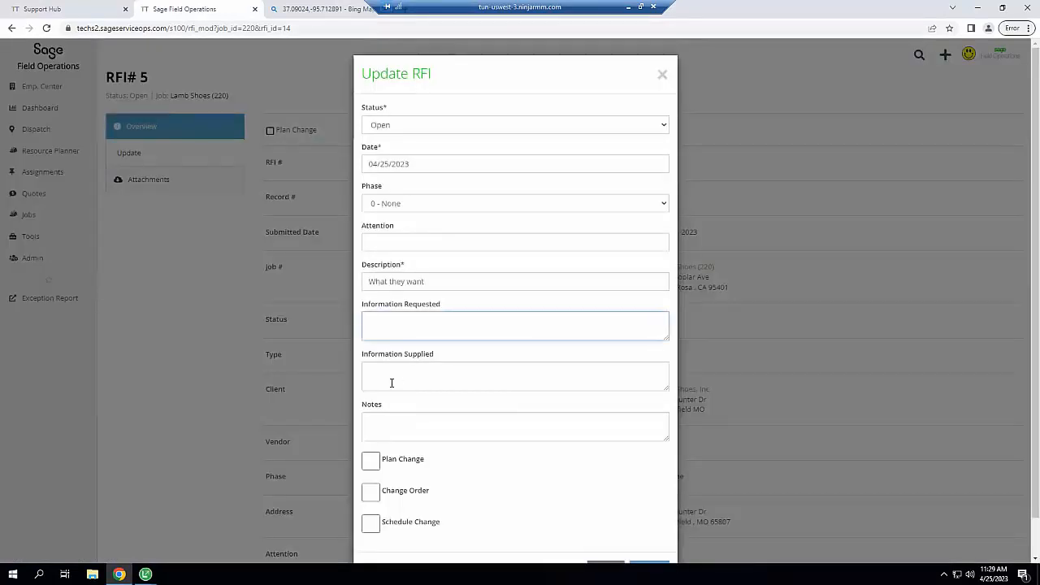
click(391, 383)
click(418, 447)
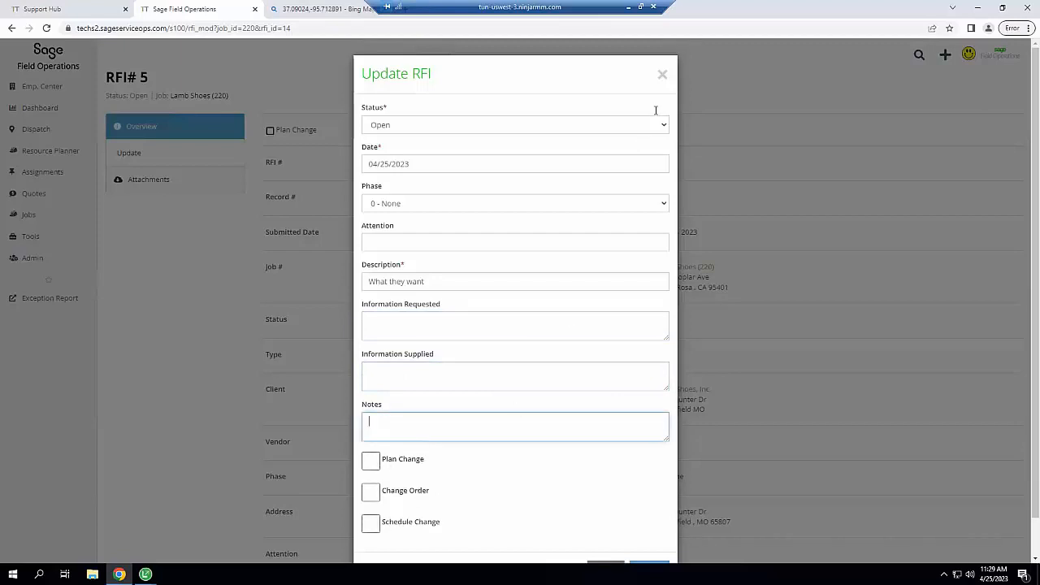
click(663, 75)
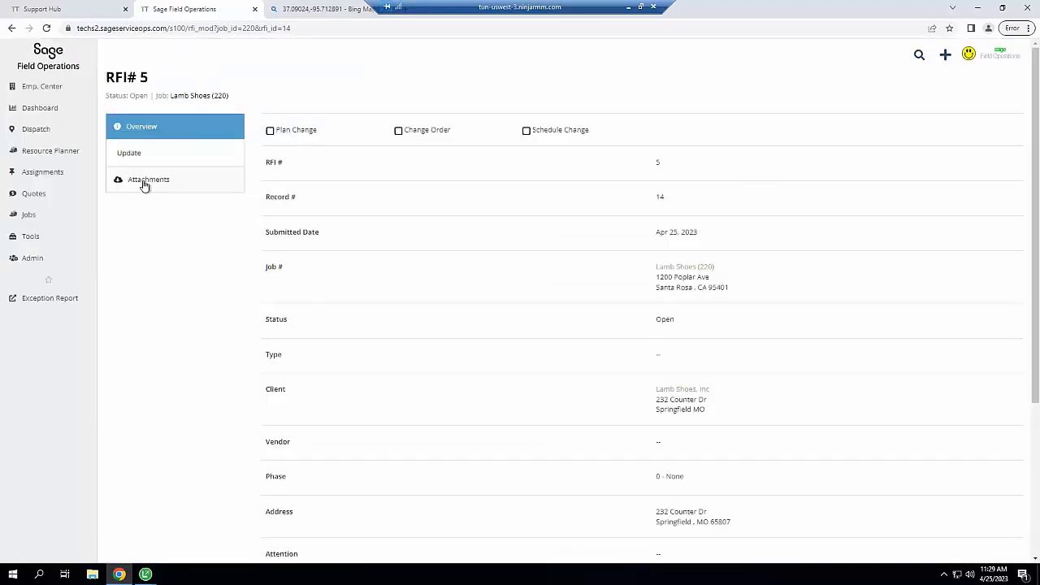
click(143, 180)
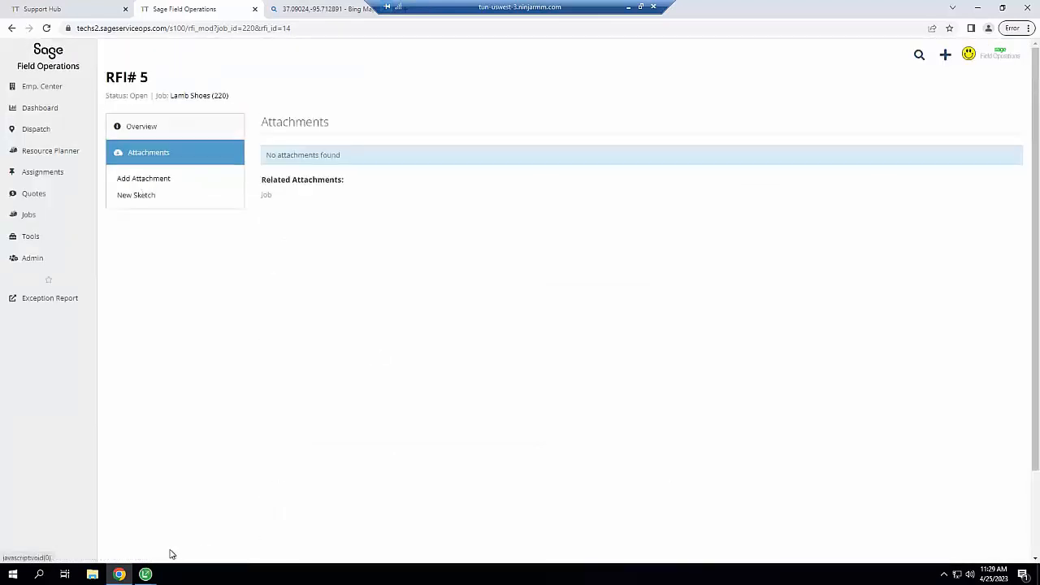
click(145, 575)
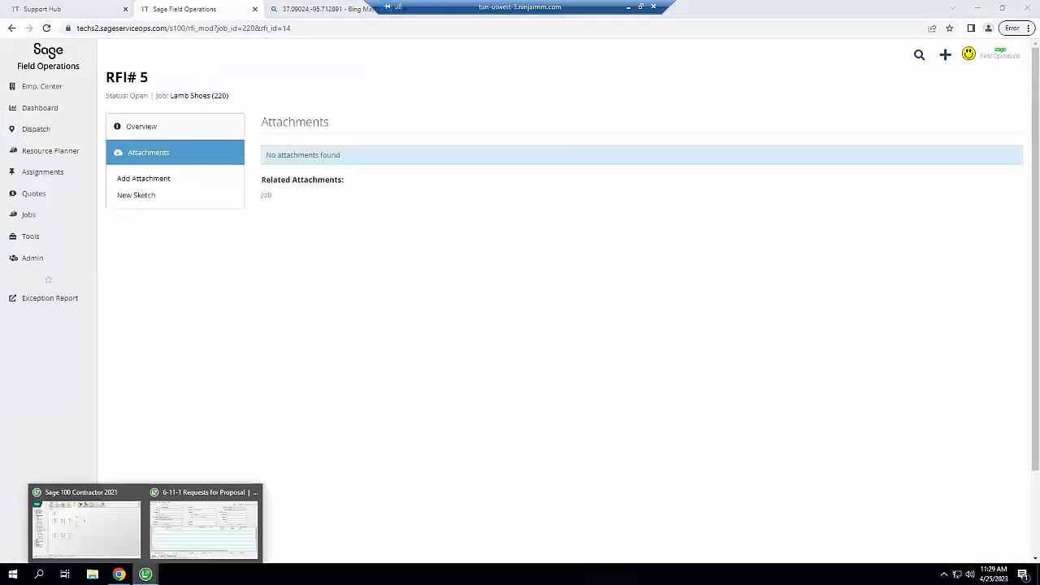
Close the Sage 100 Requests for Proposal window without saving its changes
click(193, 529)
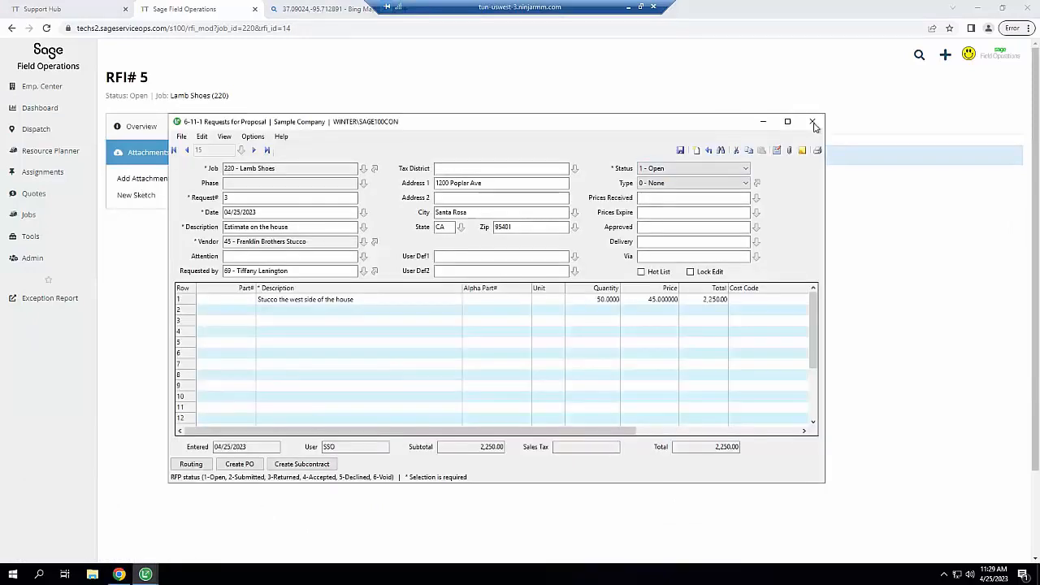
click(813, 122)
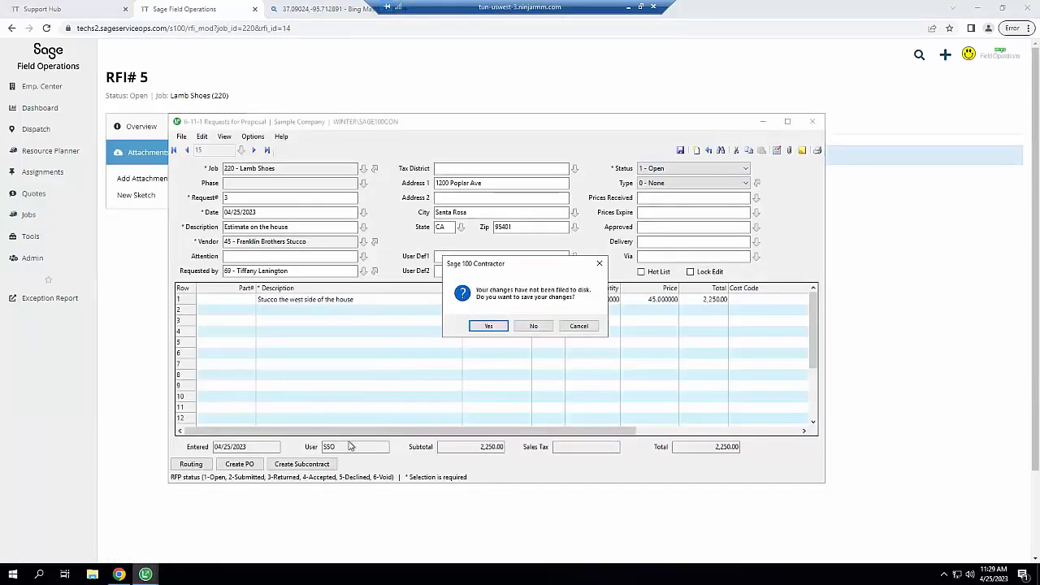
click(532, 326)
Confirm synced RFI 5 for 220 - Lamb Shoes shows status Open in 6-11-2 Requests for Information
click(148, 574)
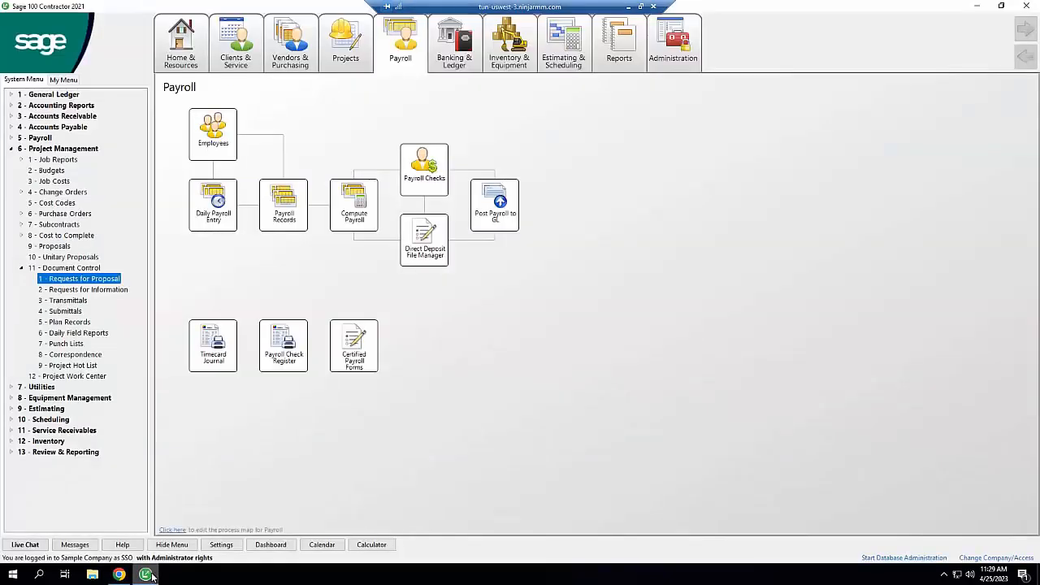
click(104, 290)
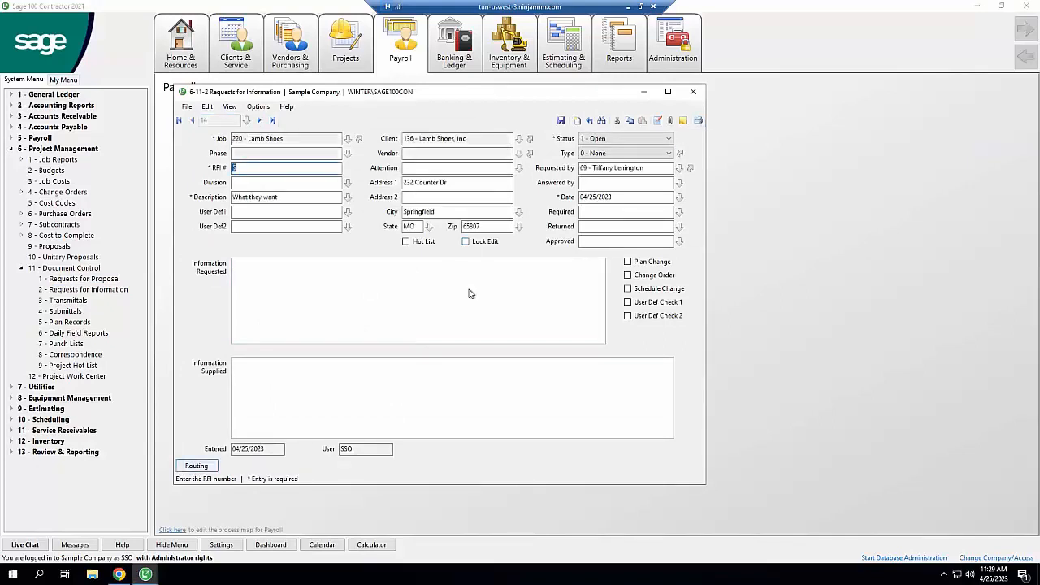
click(608, 140)
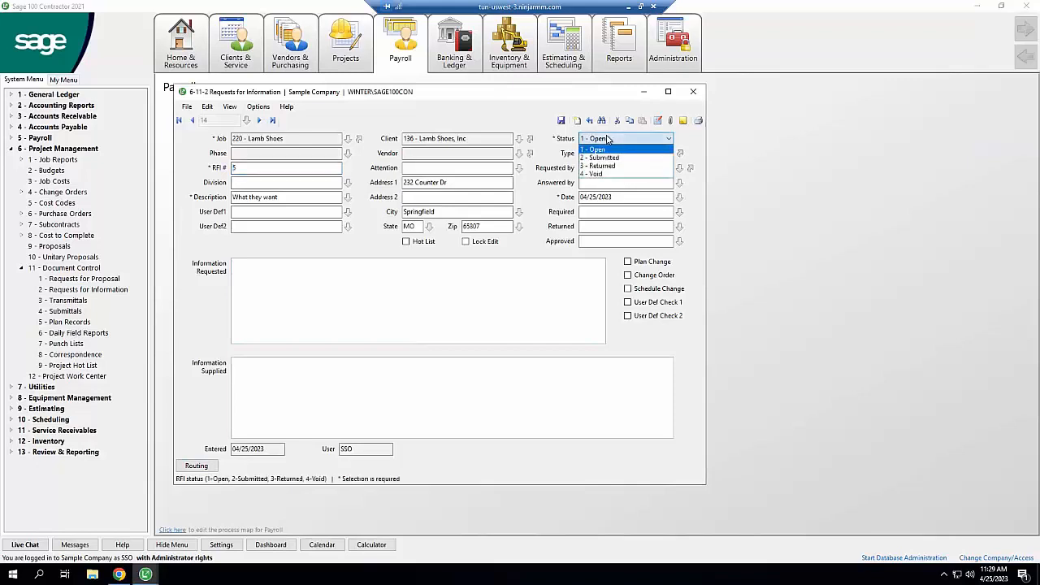
click(694, 94)
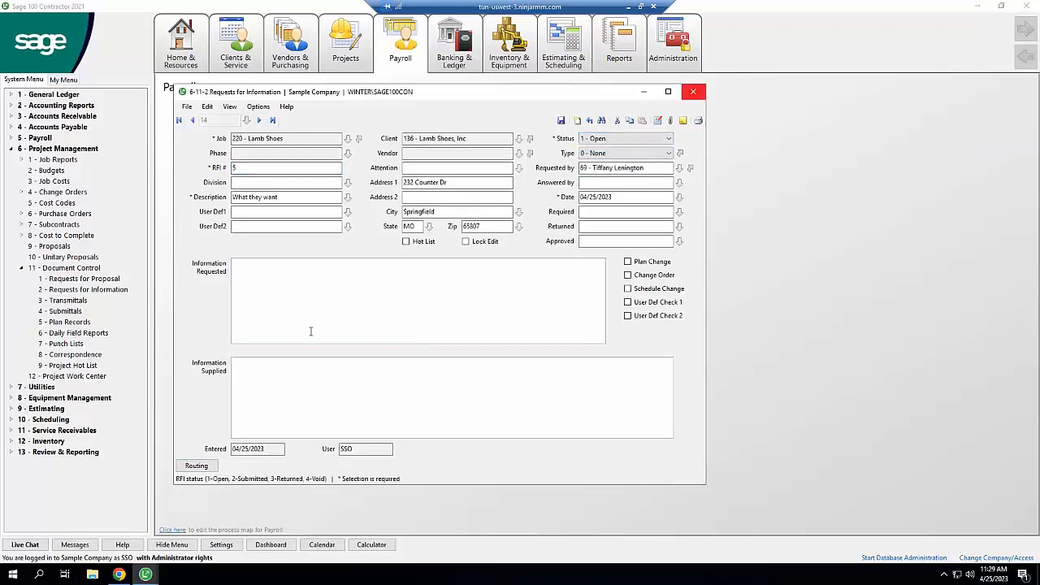
click(120, 576)
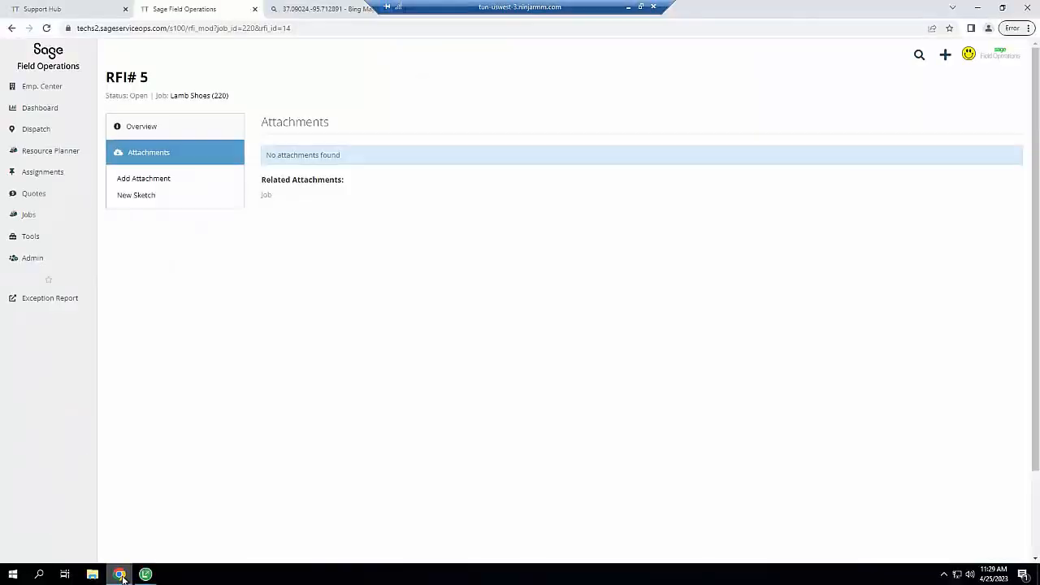
Create change order 6 on job 220, 'Client wants a 60/40 sink', with reason Client Request
click(184, 130)
click(684, 271)
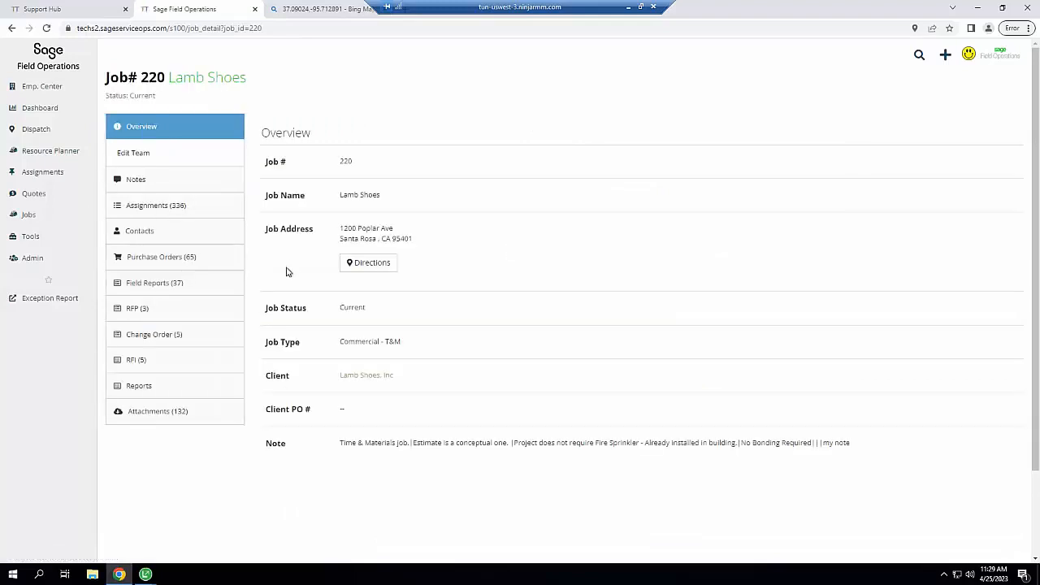
click(155, 334)
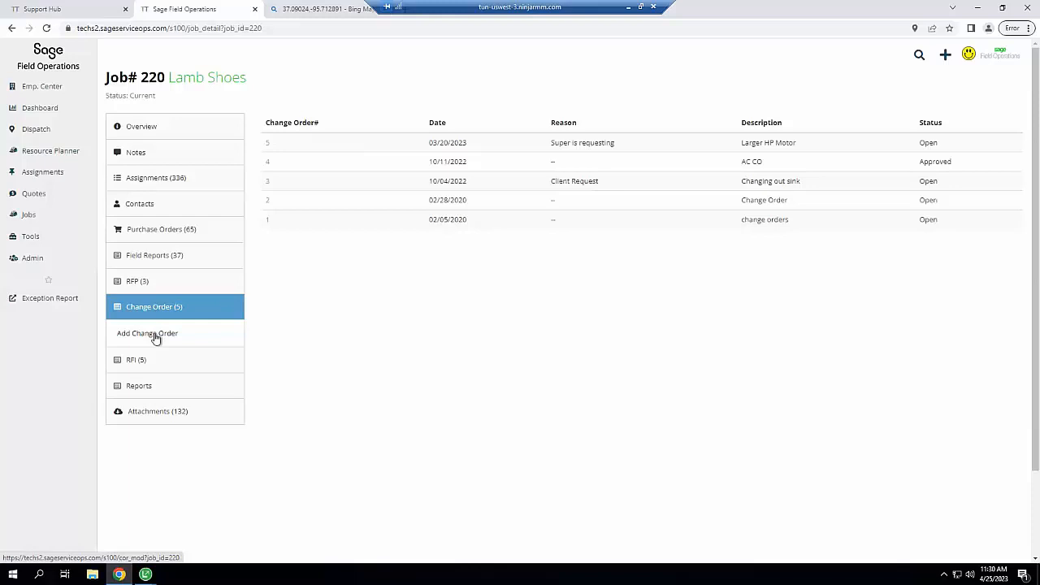
click(155, 335)
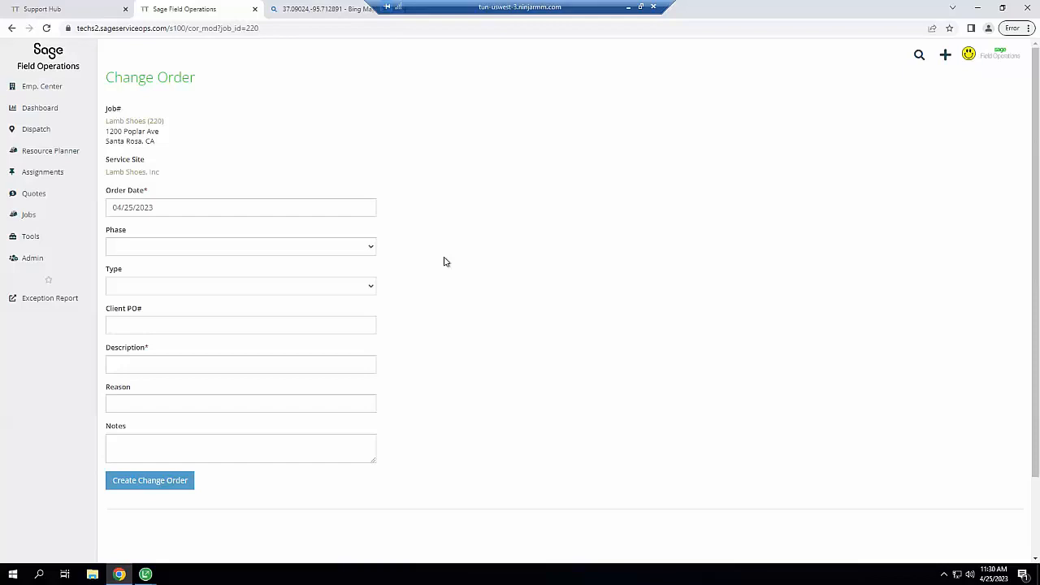
click(193, 364)
text(Cle)
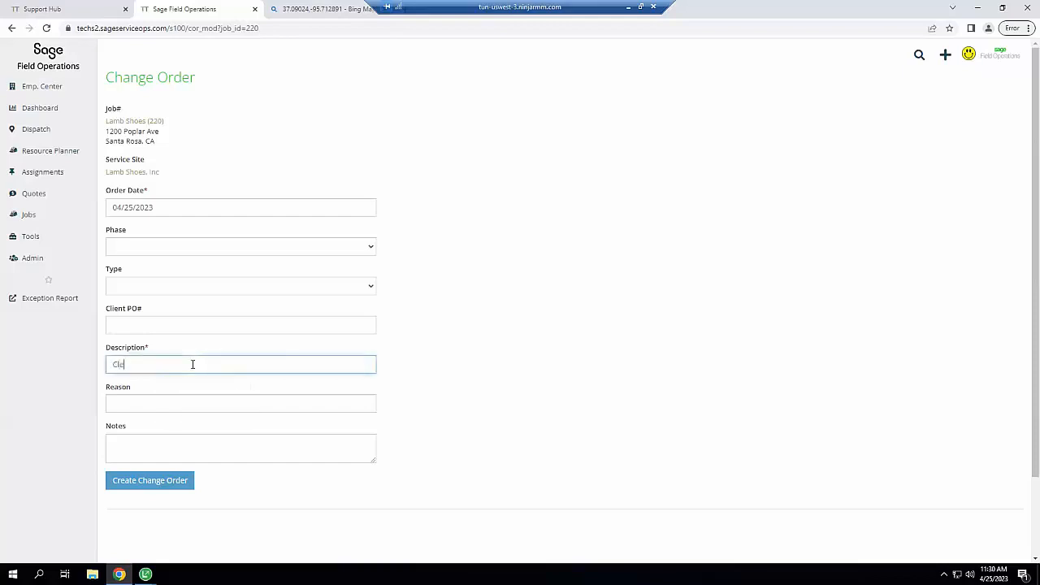
text(ent wants a 60/40 sink)
key(Tab)
text(Client Request)
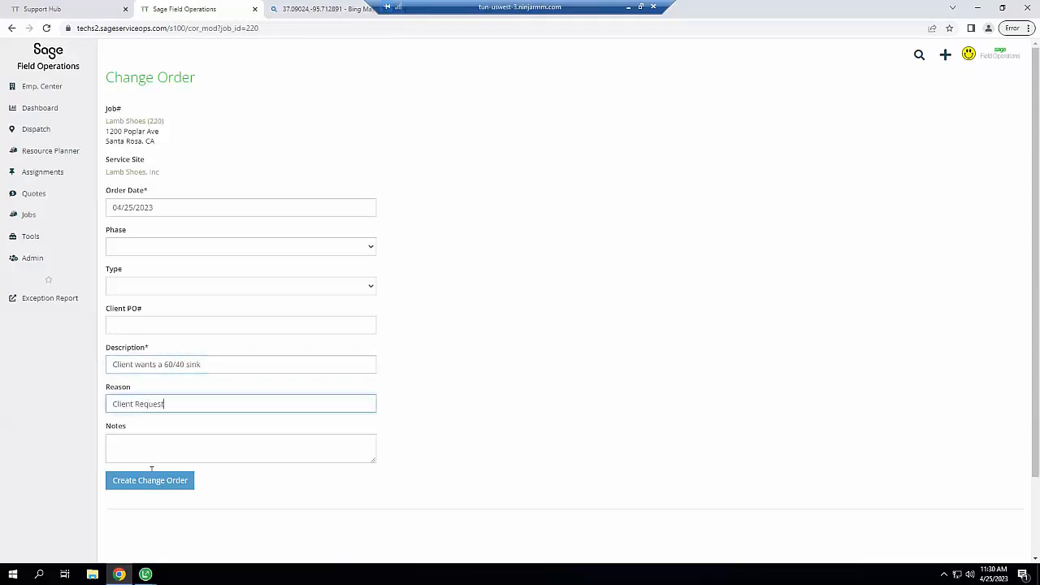
click(152, 483)
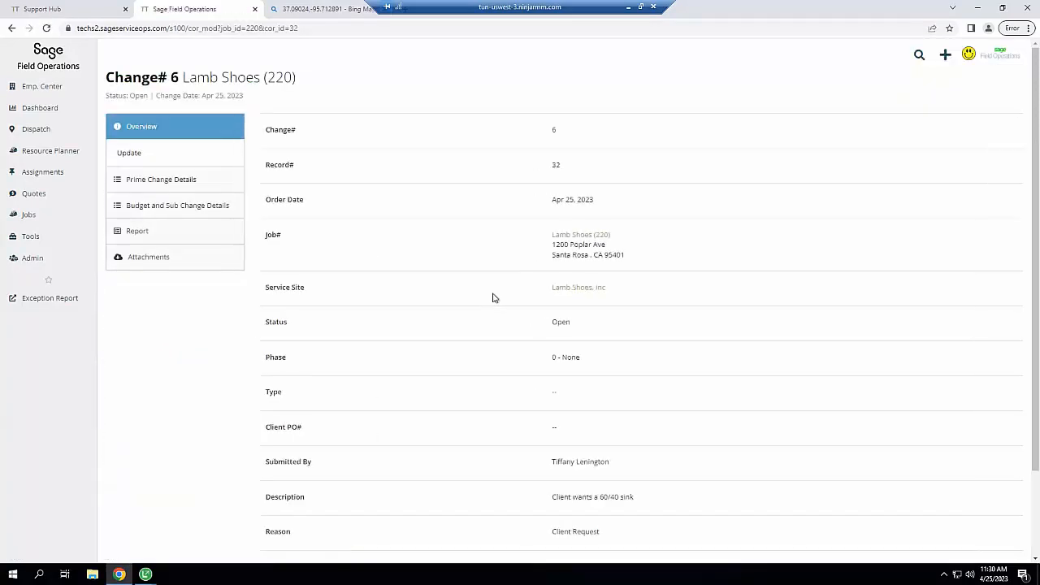
Dismiss the empty PCD and BSCD item forms, then view the change order 6 report
click(170, 181)
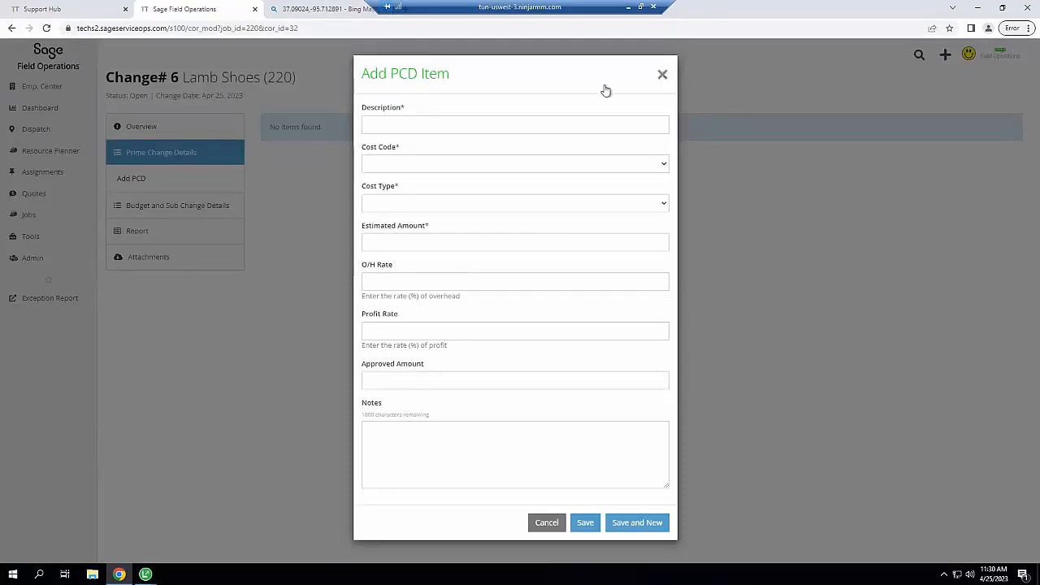
click(179, 209)
click(178, 207)
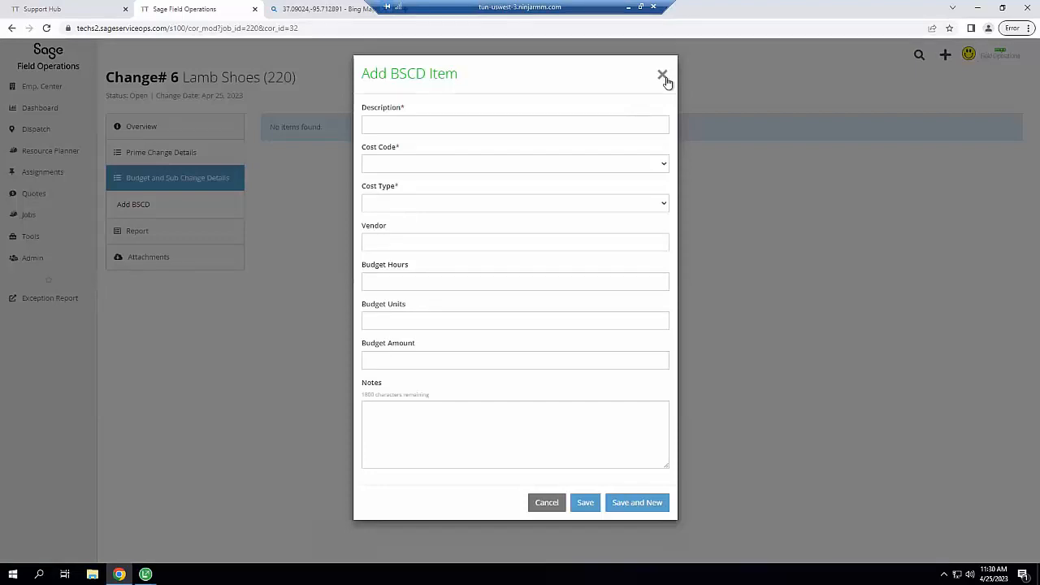
click(663, 76)
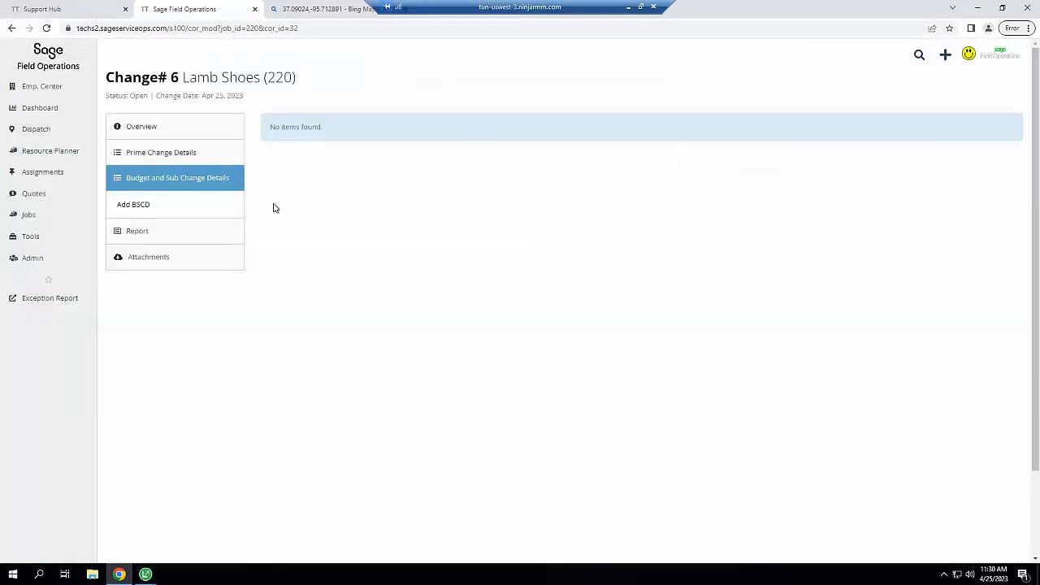
click(125, 268)
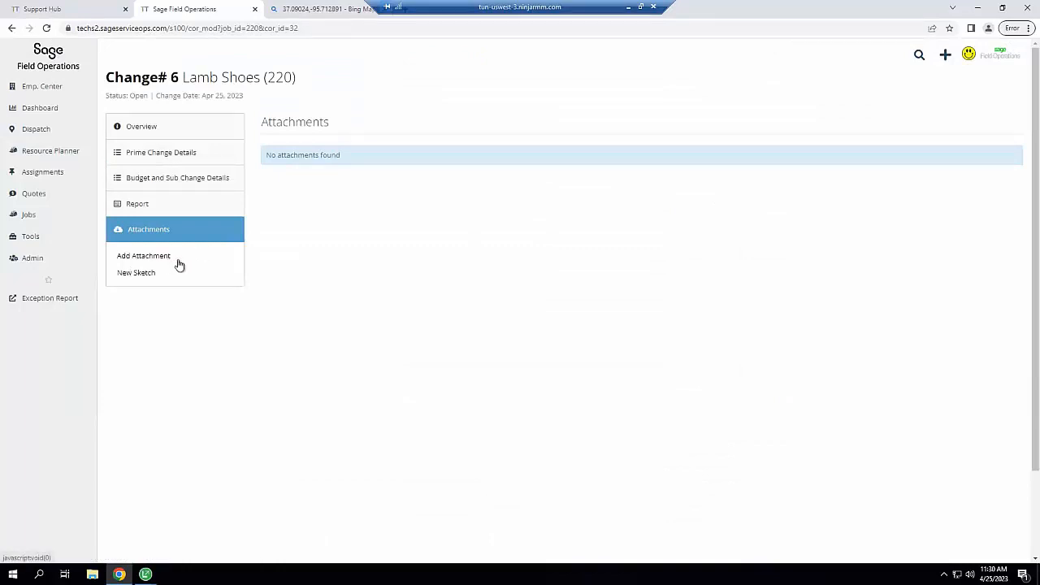
click(140, 204)
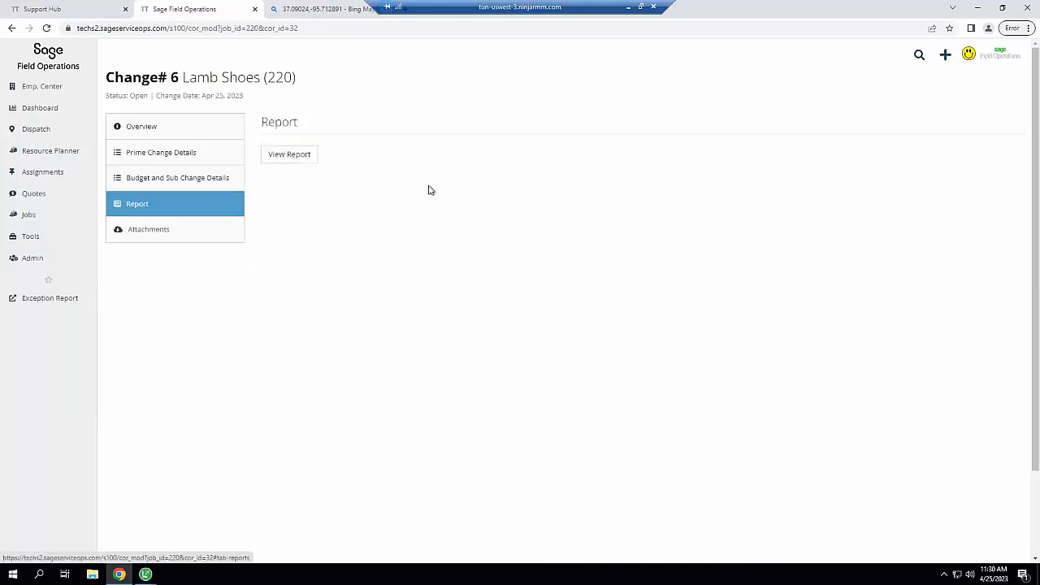
click(305, 163)
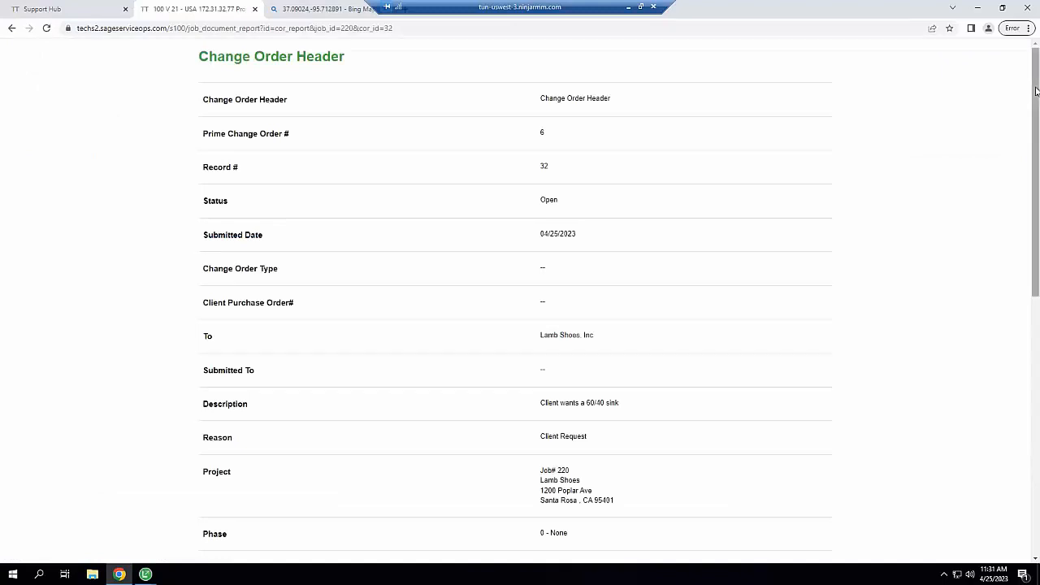
Add the client's signature to the change order 6 report
drag(1038, 171, 1038, 317)
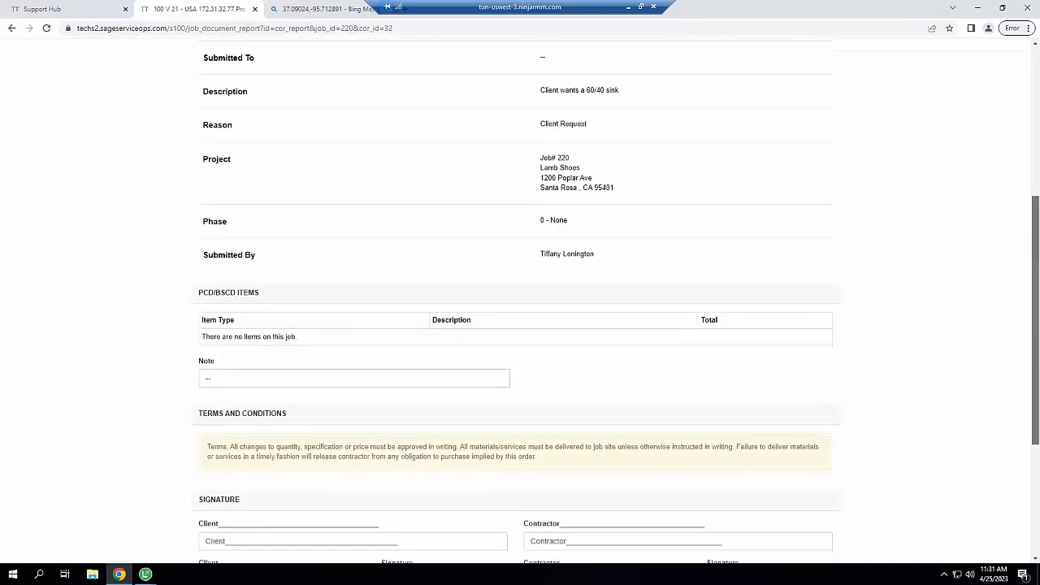
mouse_move(1039, 240)
mouse_down()
mouse_move(1035, 291)
mouse_move(1001, 339)
mouse_move(1002, 382)
mouse_up()
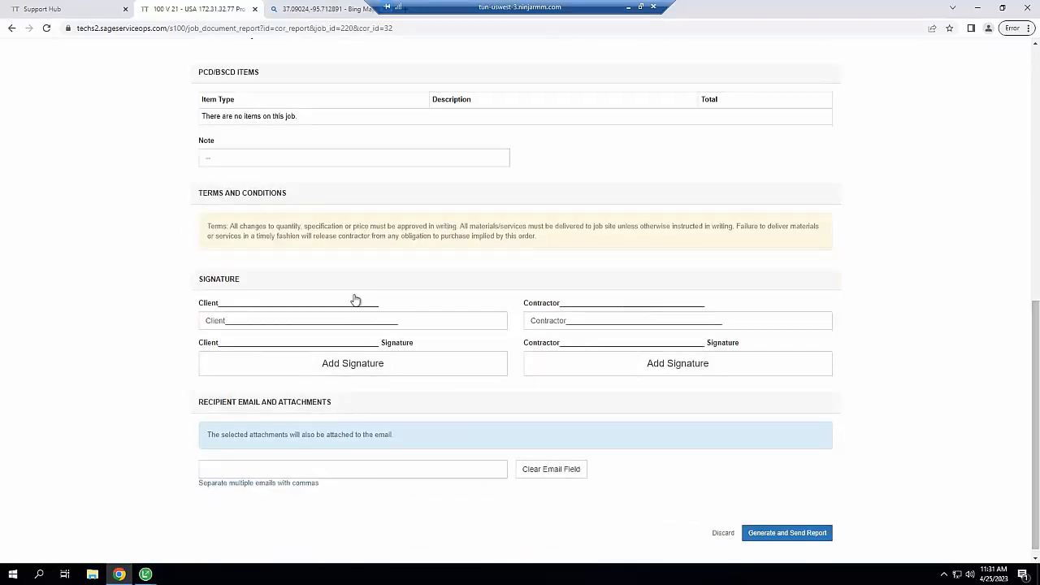
click(349, 366)
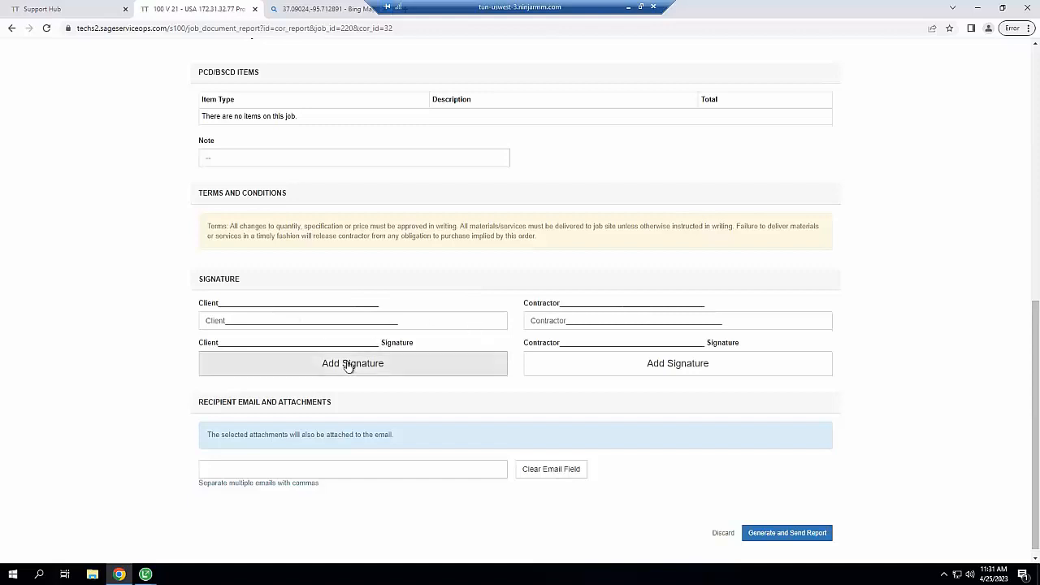
mouse_move(341, 154)
mouse_down()
mouse_move(558, 165)
mouse_move(395, 186)
mouse_move(536, 195)
mouse_up()
click(131, 54)
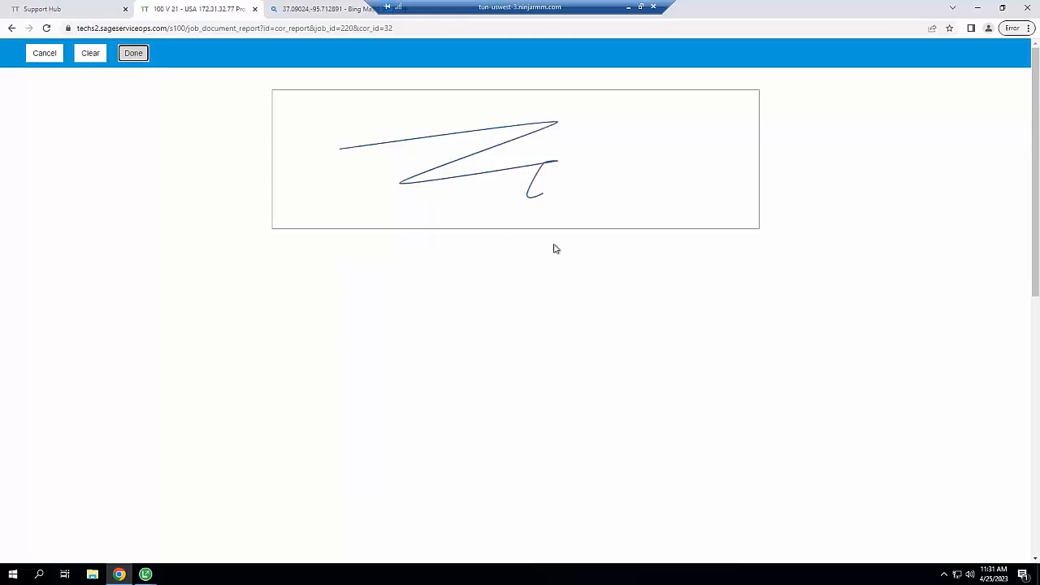
Add the contractor's signature and generate and send the signed report
click(650, 351)
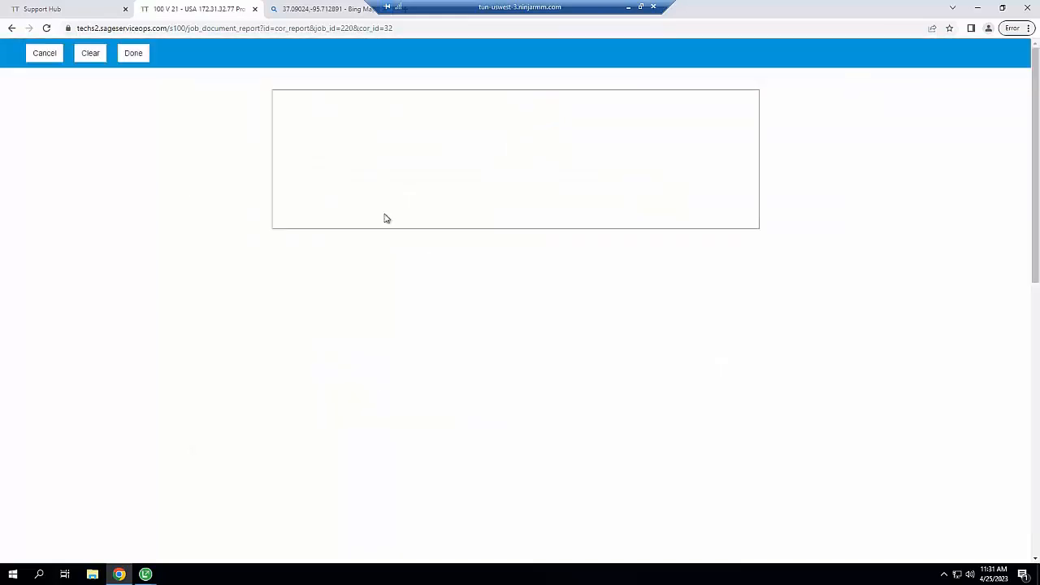
drag(334, 159, 524, 113)
click(134, 53)
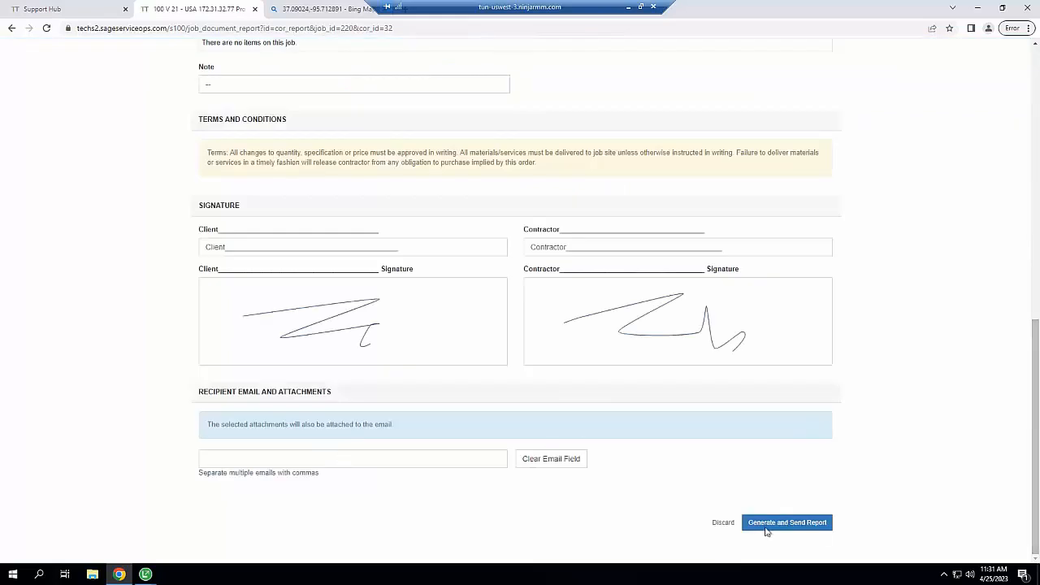
click(773, 527)
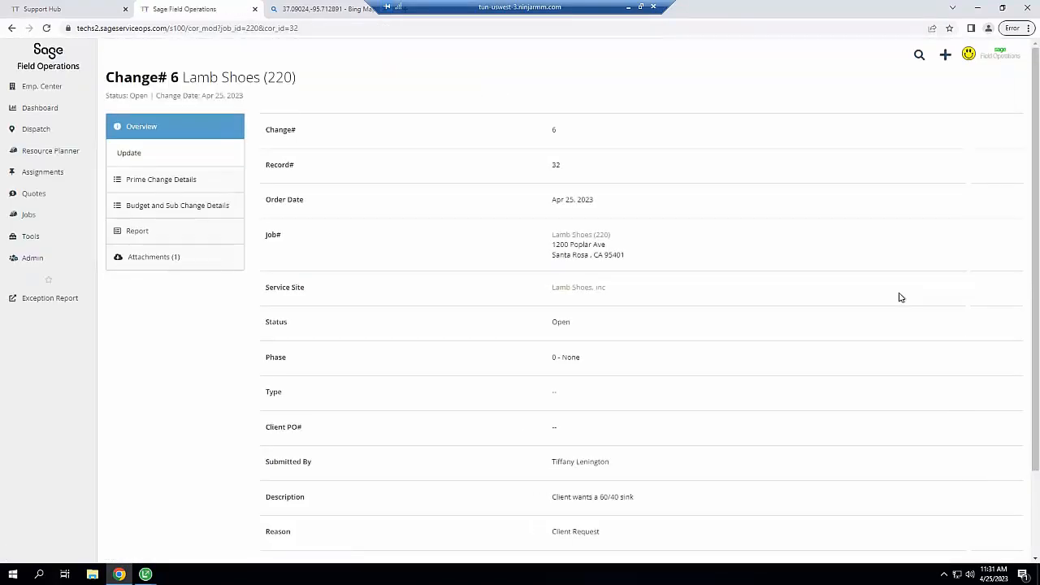
Close the Sage 100 Requests for Information window, saving its changes
mouse_move(149, 577)
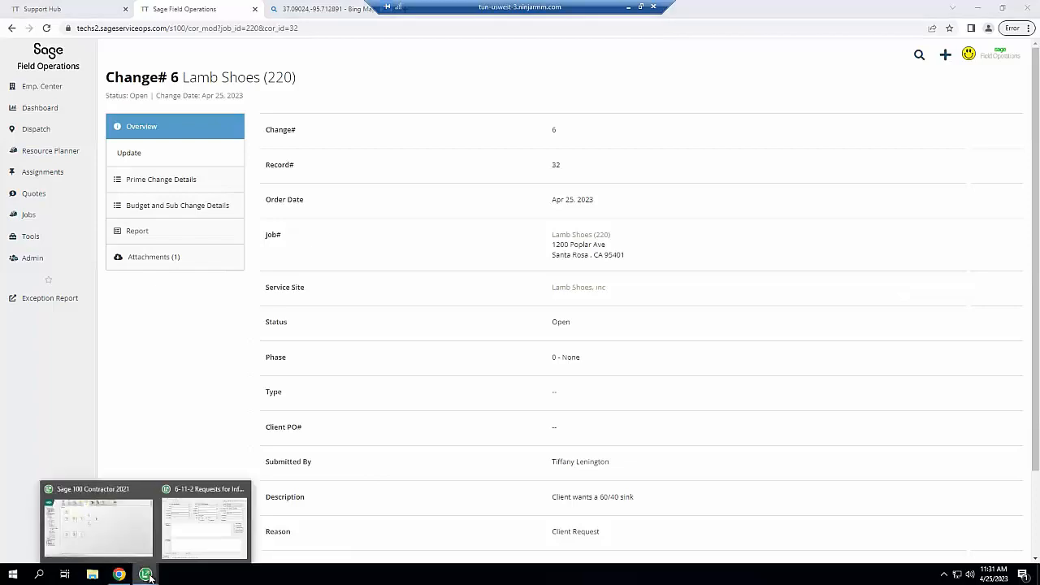
mouse_move(243, 492)
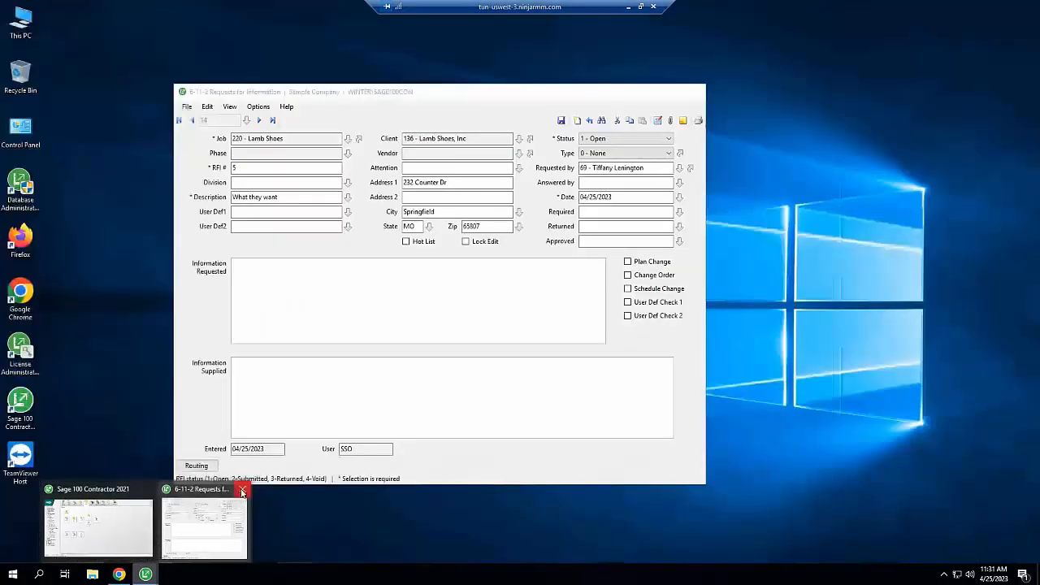
click(131, 540)
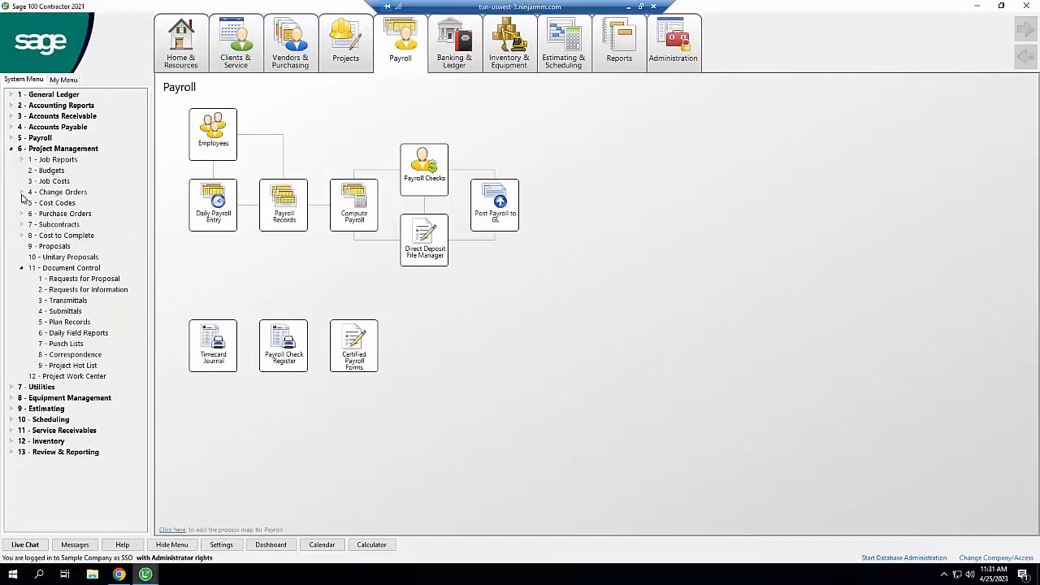
click(151, 575)
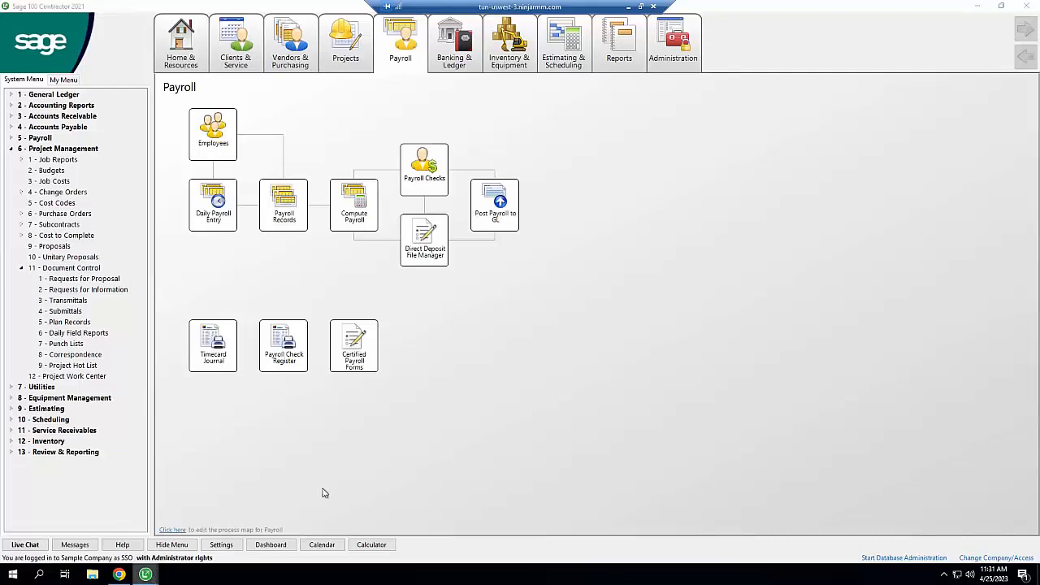
click(538, 363)
click(488, 328)
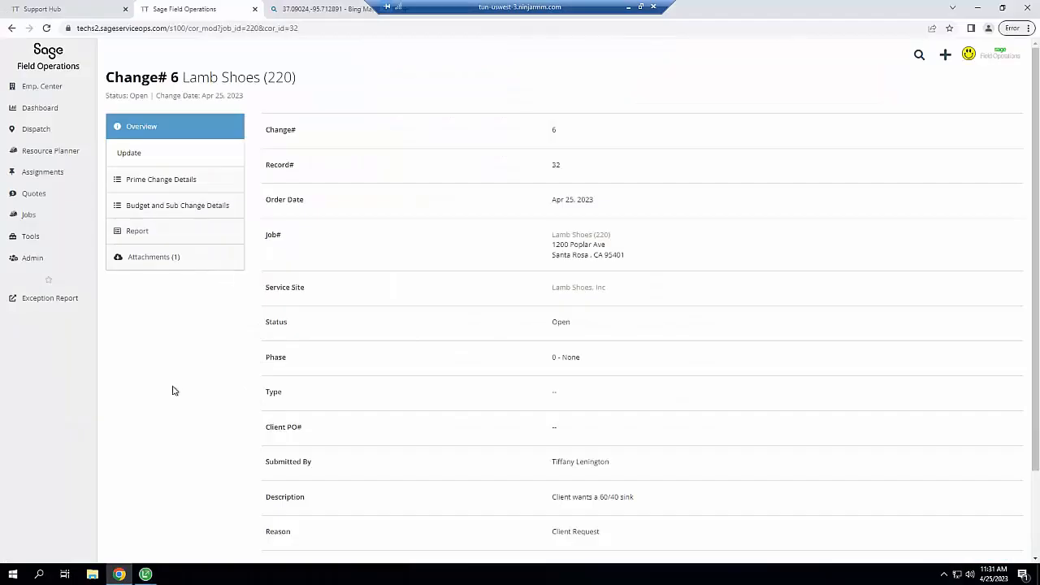
Confirm change order 6 for 220 - Lamb Shoes synced as the last record, 32, in 1 - Change Orders
click(145, 575)
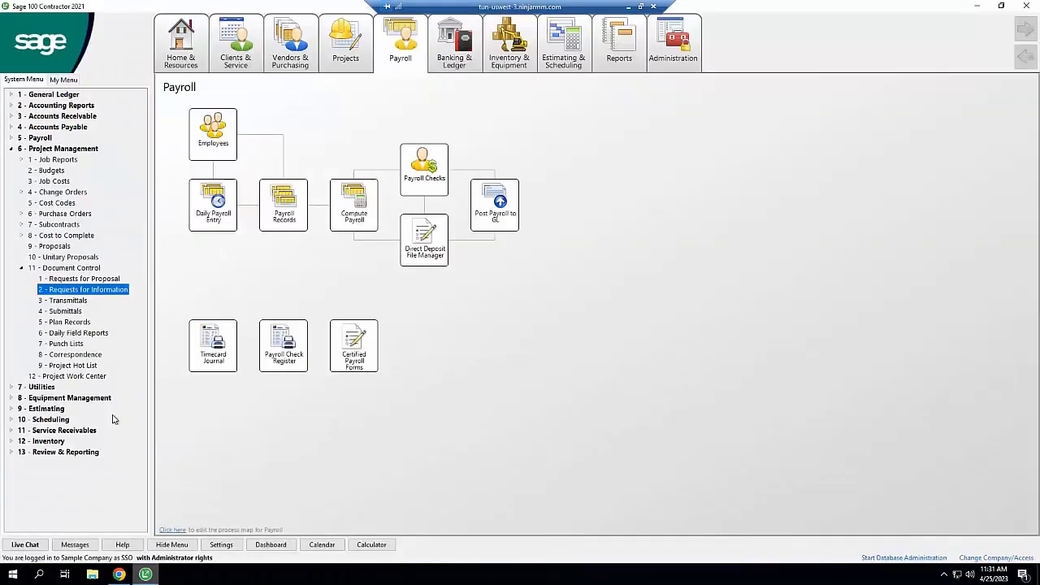
click(21, 193)
click(60, 203)
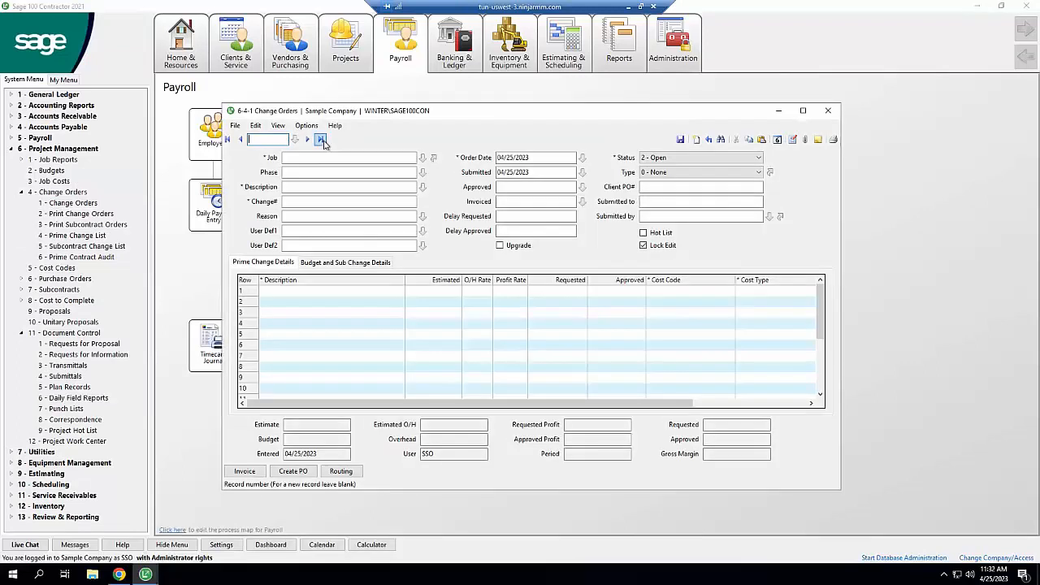
click(321, 140)
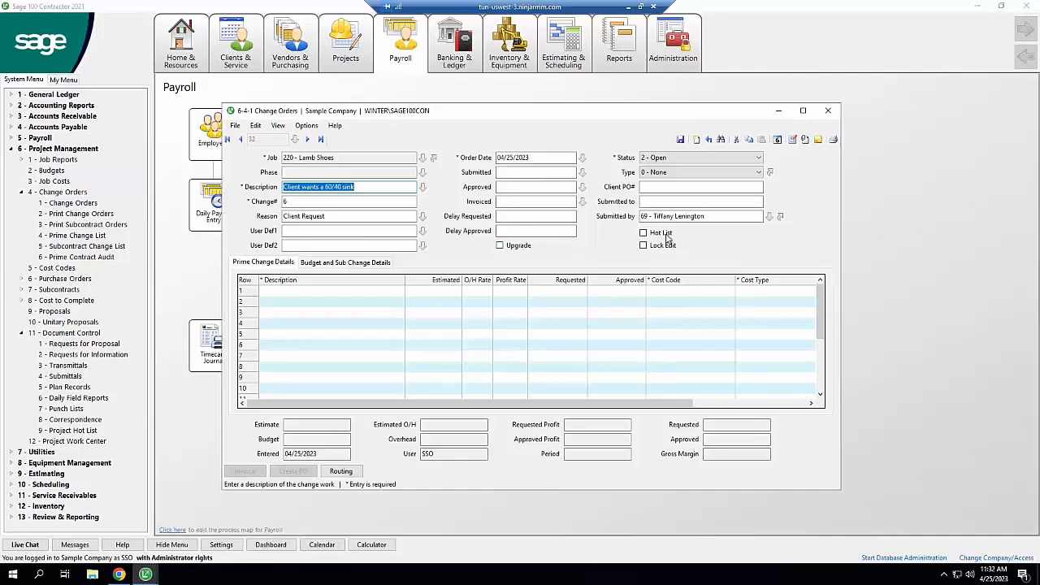
click(829, 111)
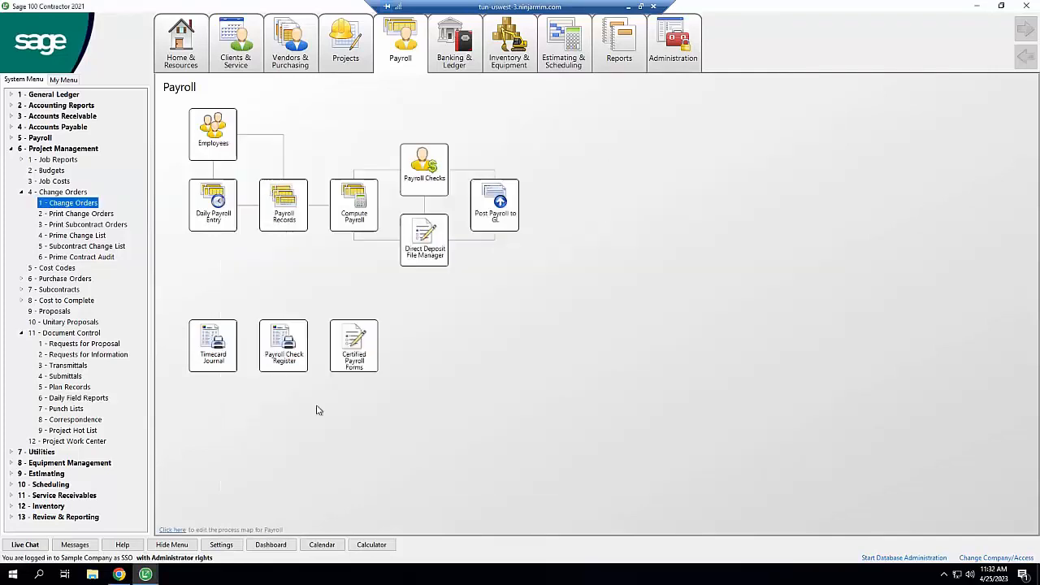
click(119, 575)
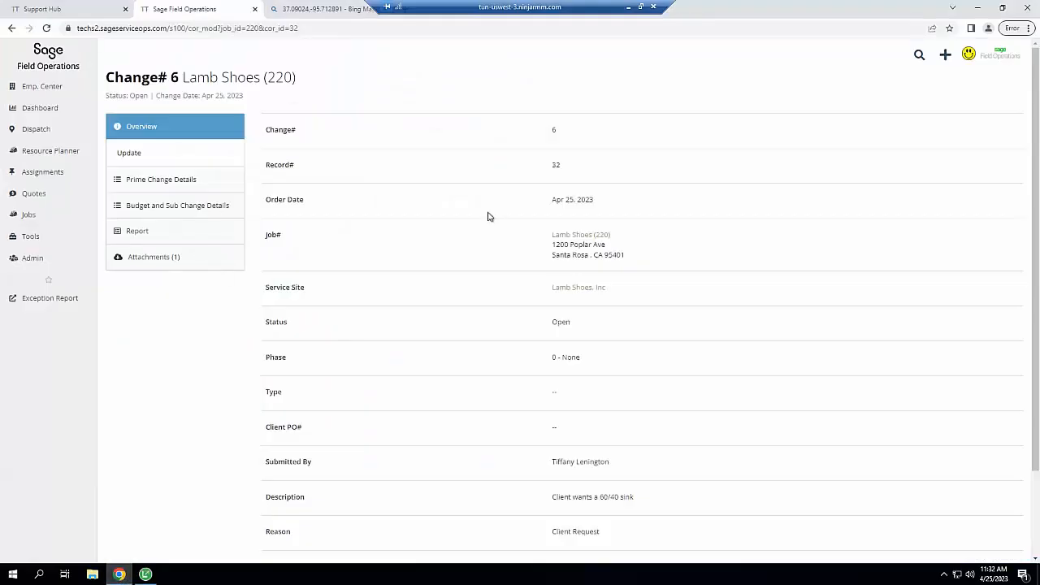
Create purchase order 123688 on job 220 for vendor Homans Associates, description Motor, phase blank
click(591, 237)
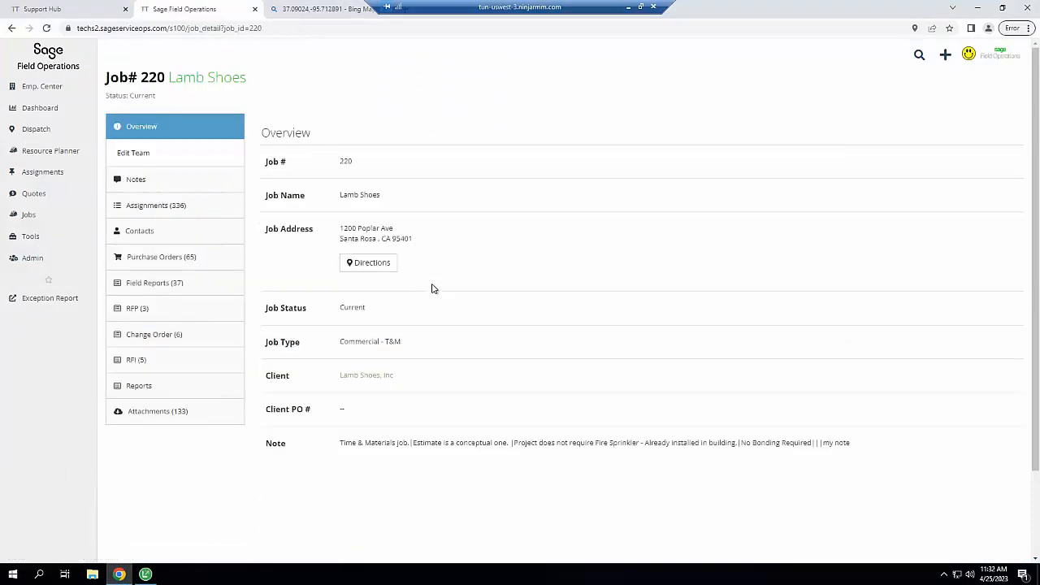
click(165, 264)
click(140, 262)
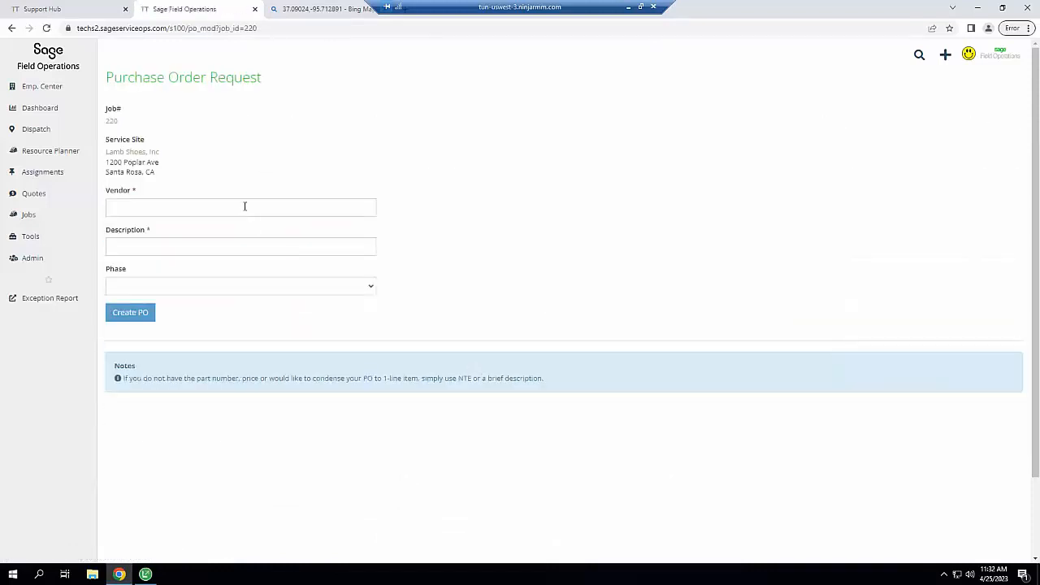
click(245, 206)
text(the)
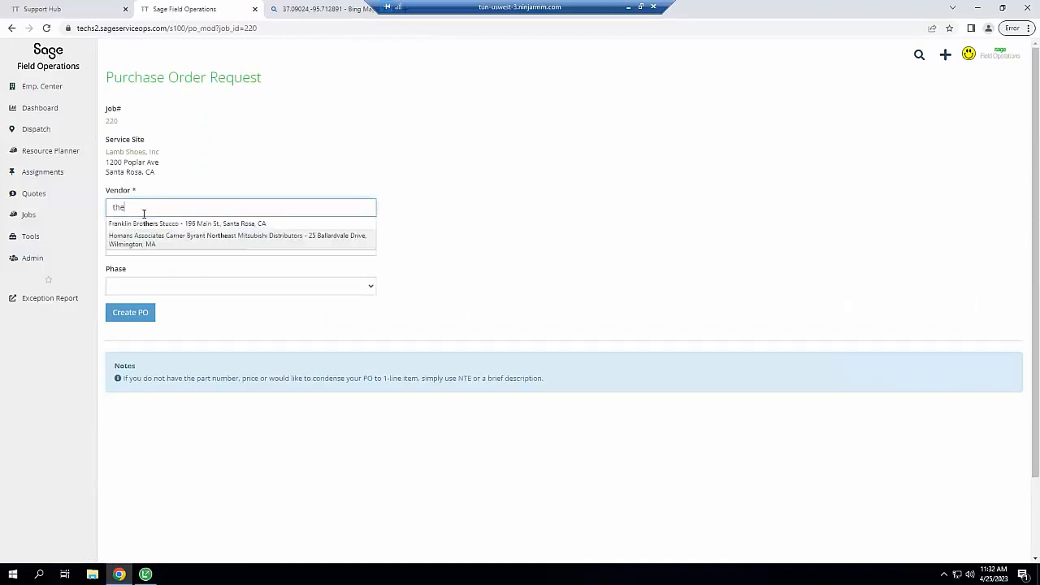
click(132, 238)
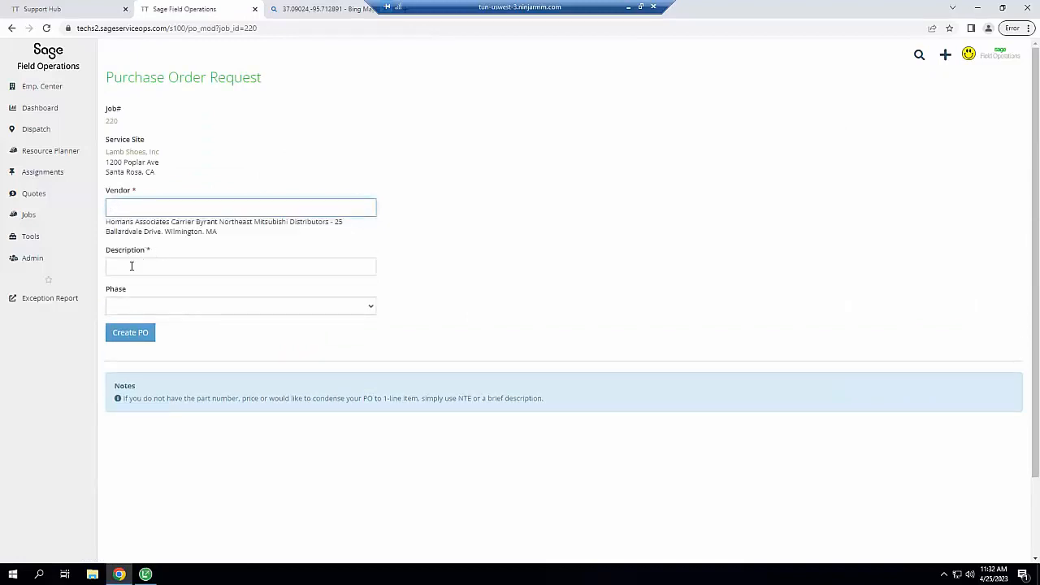
click(131, 266)
text(Motor)
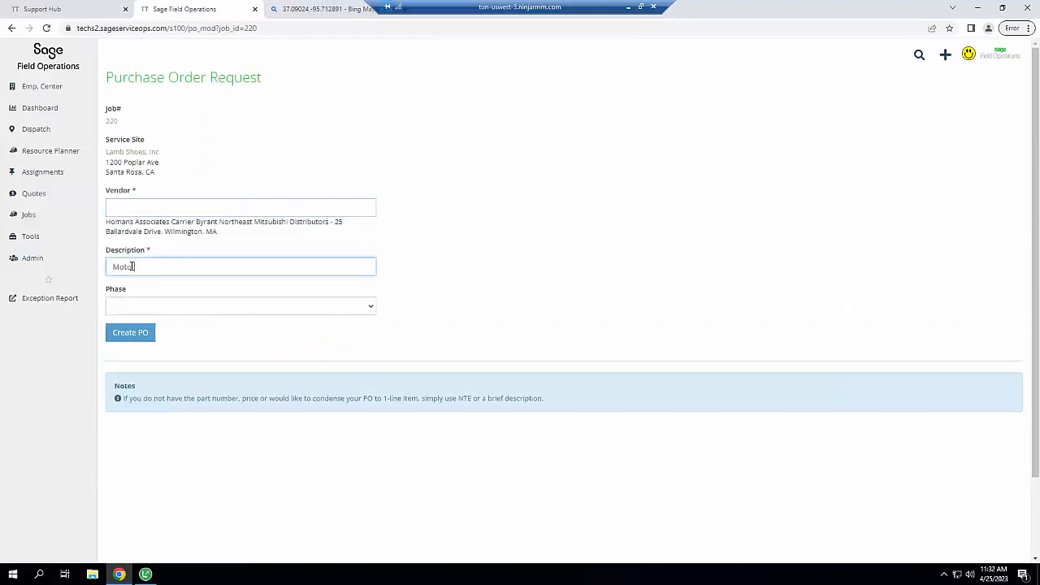
click(133, 313)
click(131, 319)
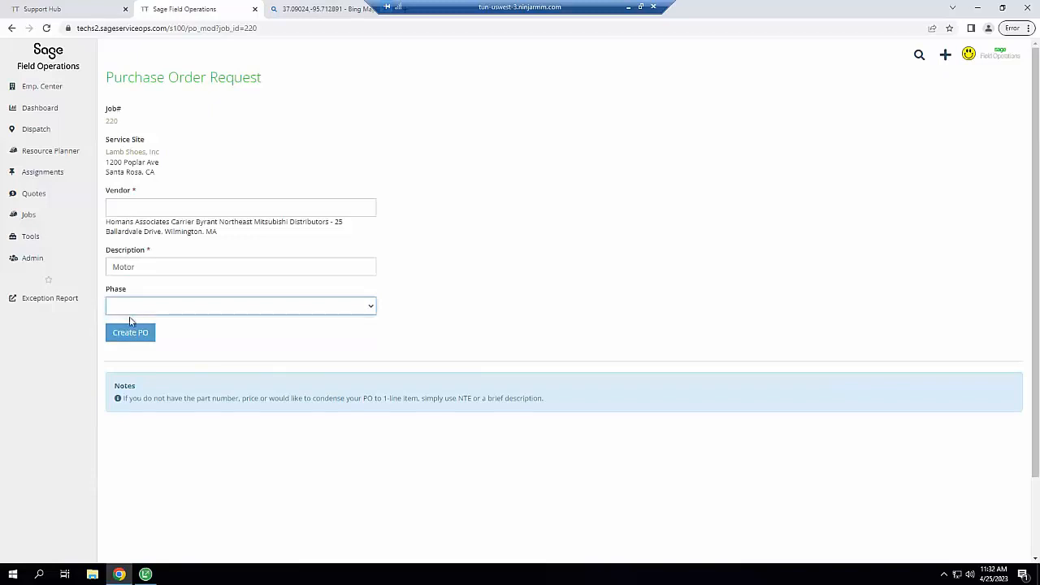
click(130, 332)
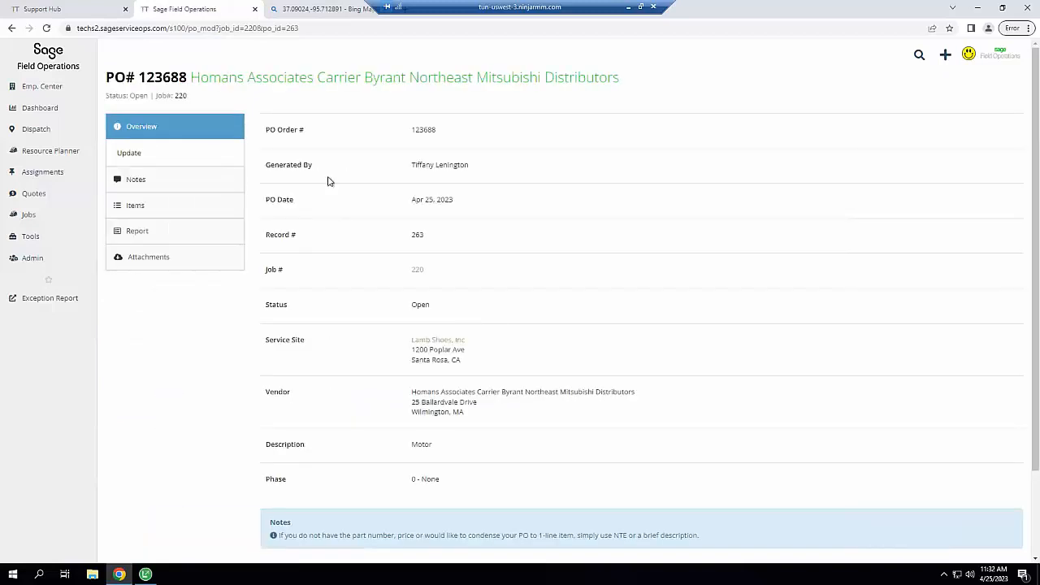
Start a new Miscellaneous line item on PO 123688 described as Motor
click(135, 204)
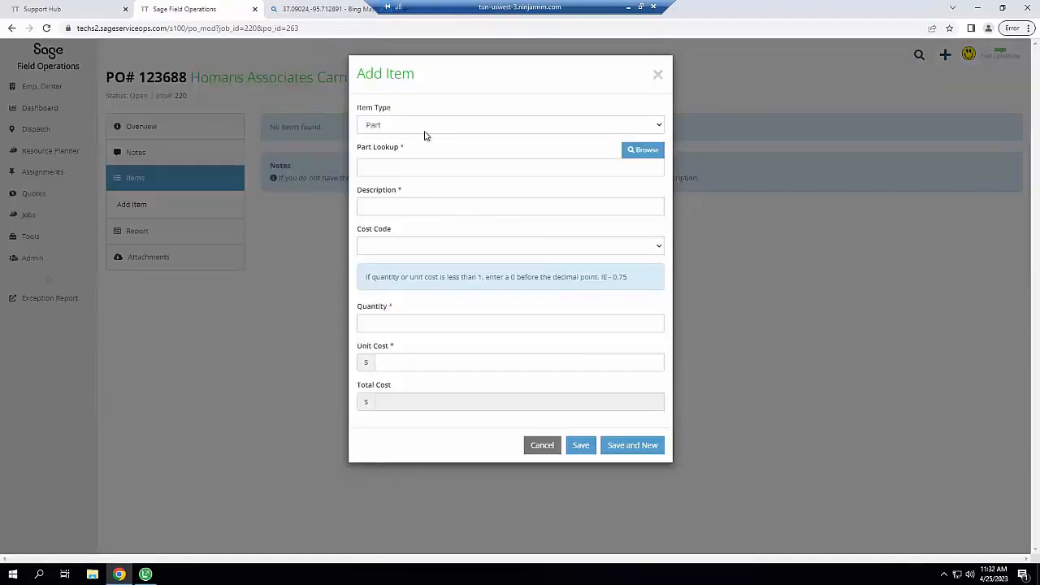
click(424, 136)
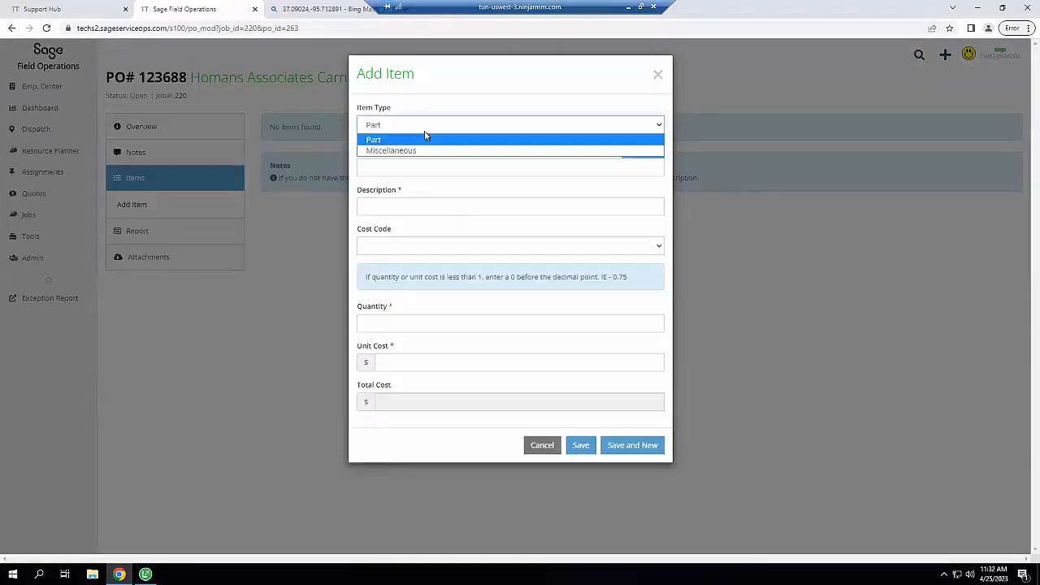
click(396, 156)
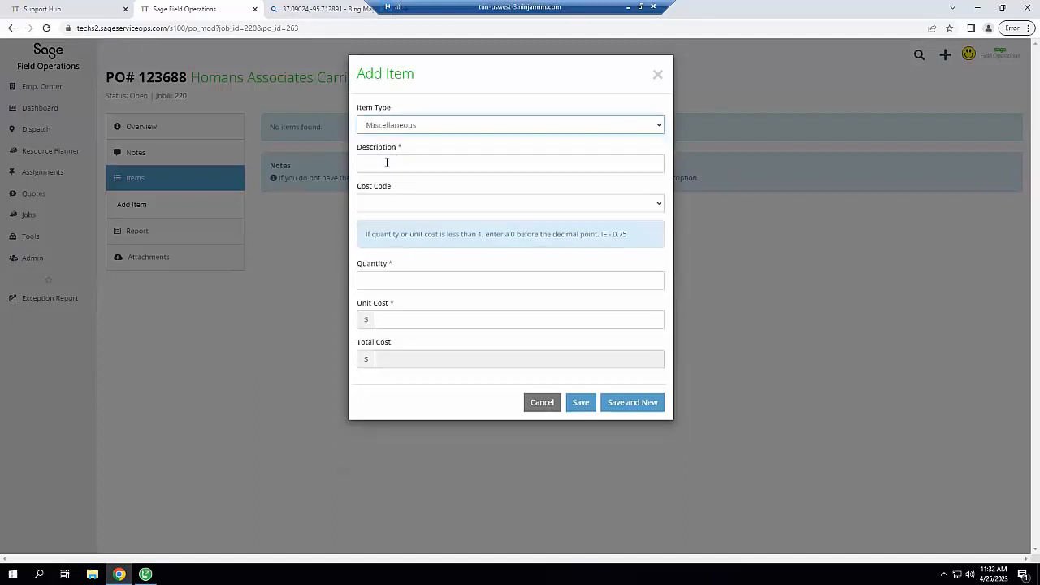
click(387, 162)
text(Motor)
key(Tab)
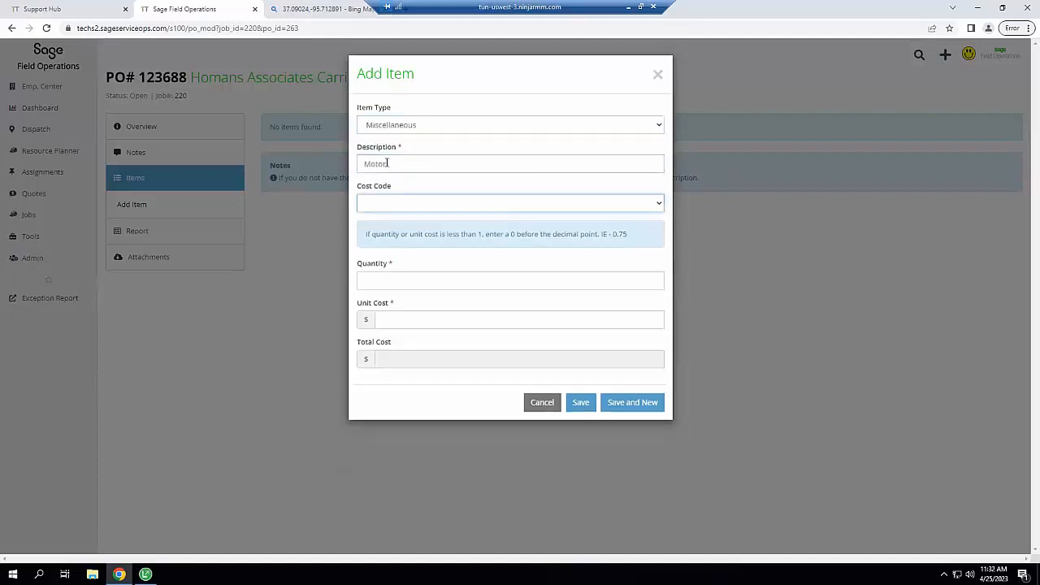
Leave the cost code blank, set quantity 1 and unit cost 250.00, and save the Motor item
click(414, 204)
click(414, 203)
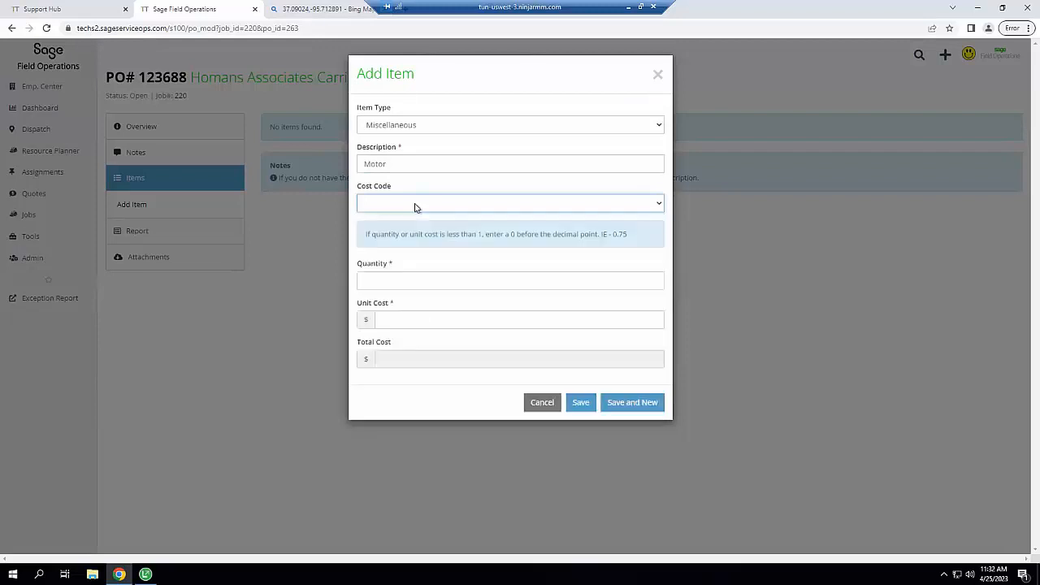
click(378, 282)
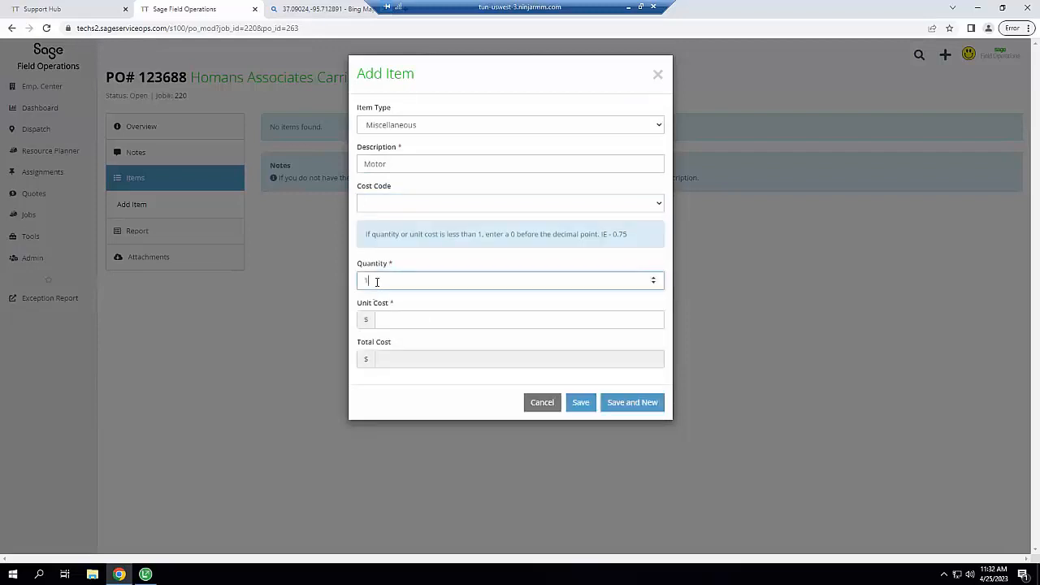
key(Tab)
text(25)
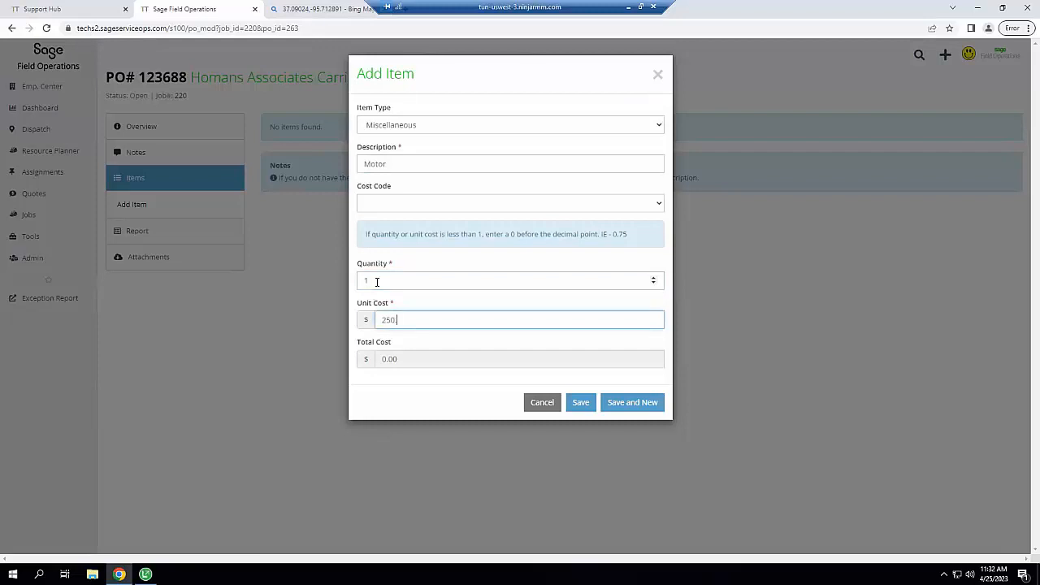
text(0.00)
key(Tab)
click(580, 410)
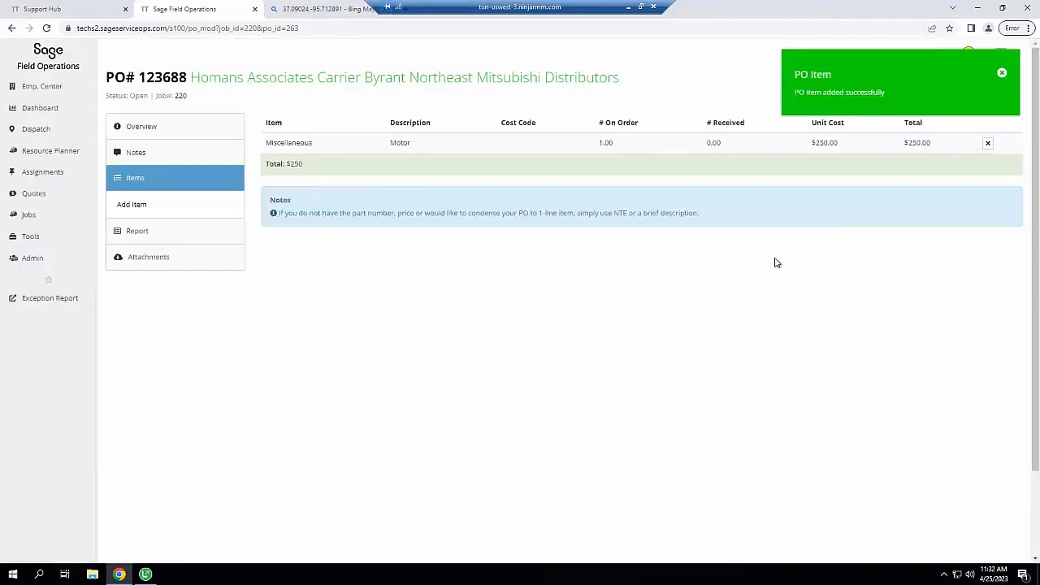
Check the PO's attachments, then open the purchase order report for PO 123688
click(149, 260)
click(148, 260)
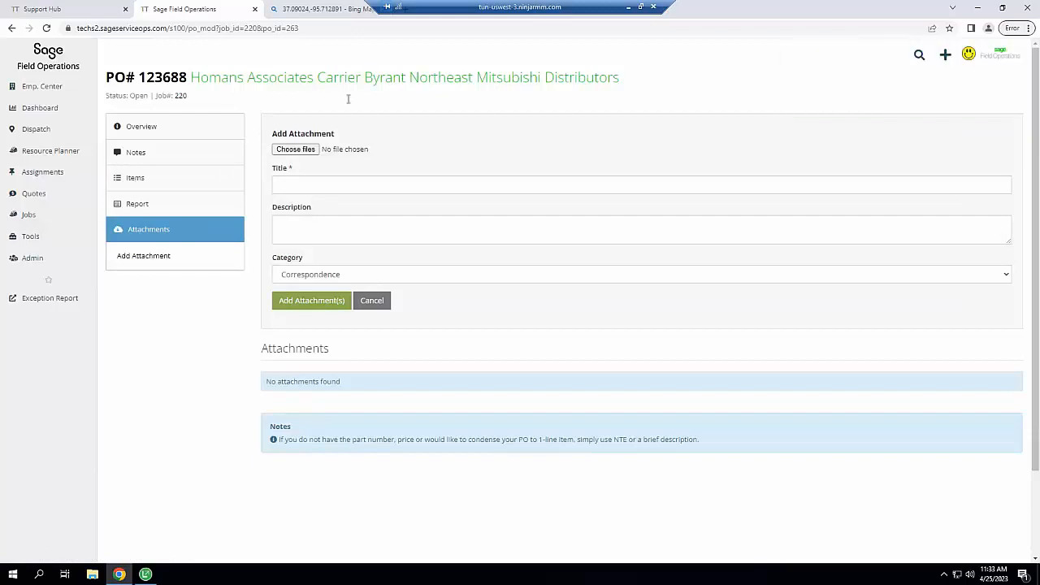
click(139, 204)
click(293, 154)
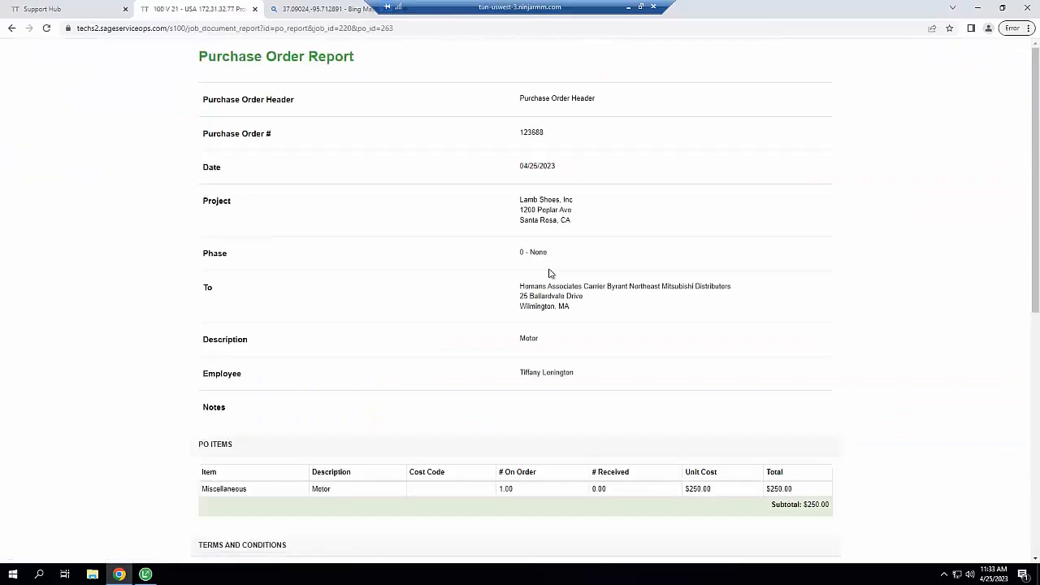
drag(1036, 110, 1036, 352)
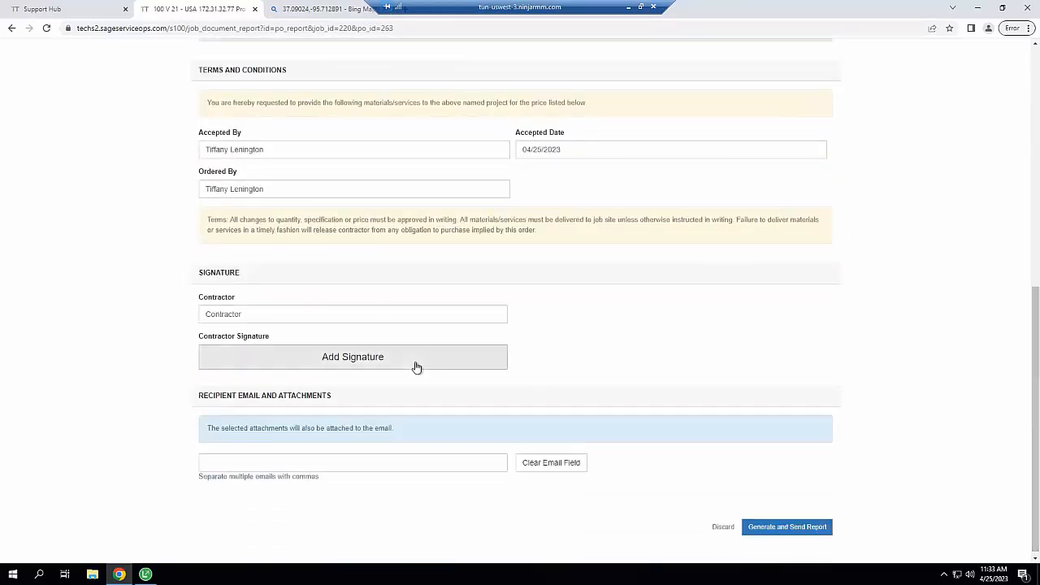
Add the contractor signature to the report, then generate and send it
click(379, 356)
drag(379, 210, 578, 217)
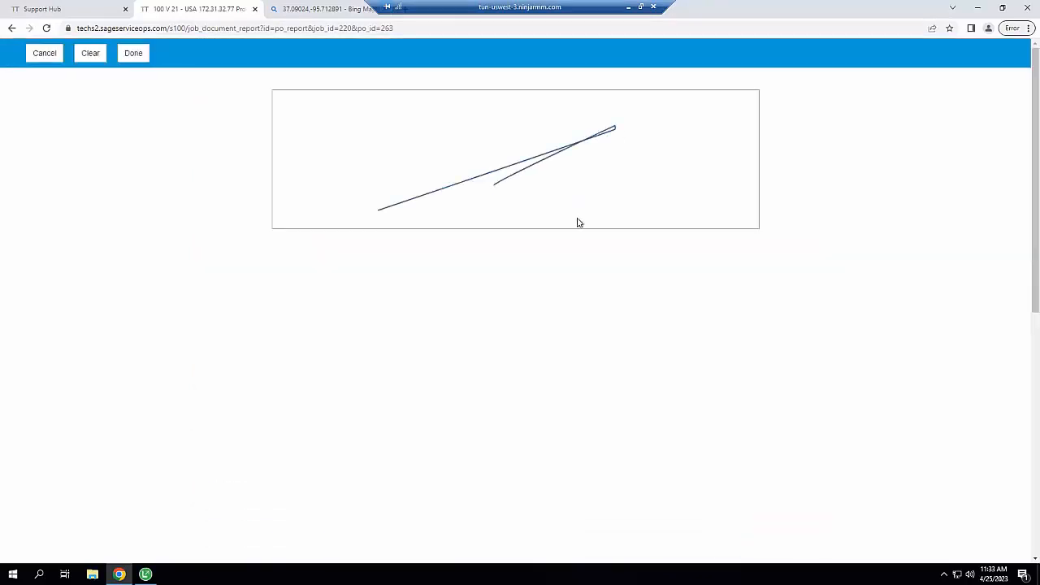
click(134, 55)
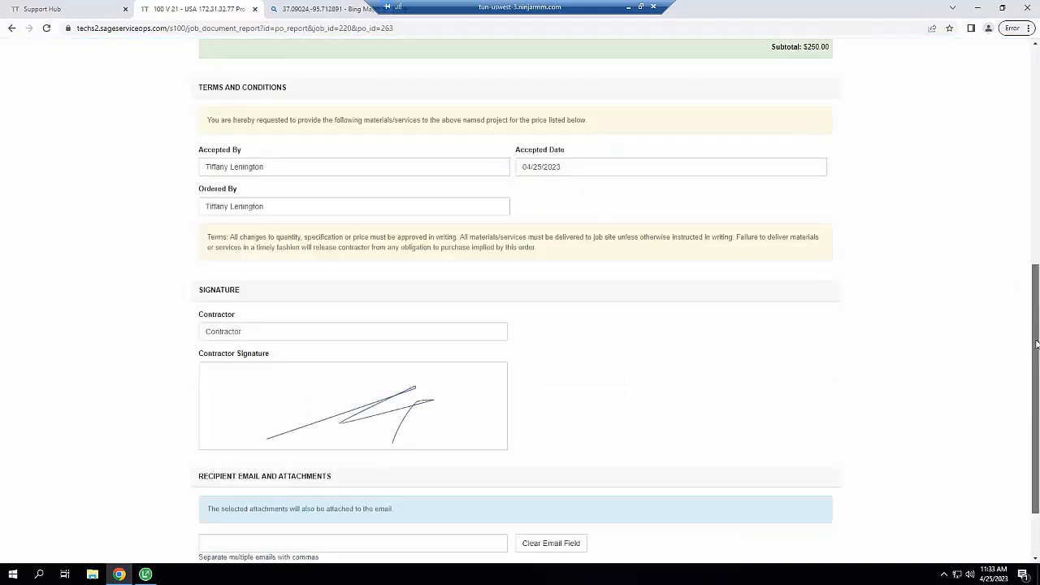
scroll(583, 451, down, 2)
click(360, 460)
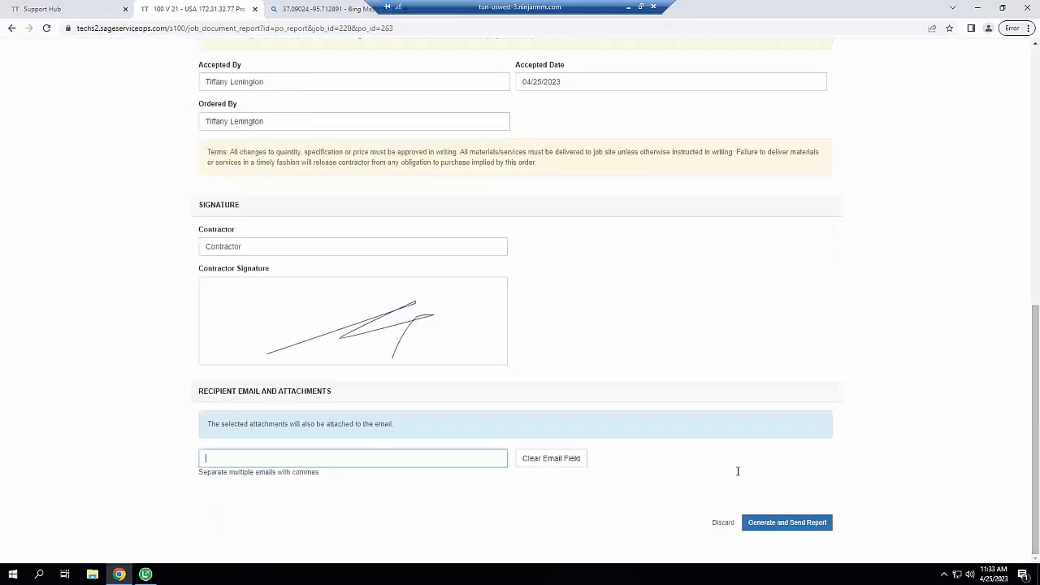
click(799, 524)
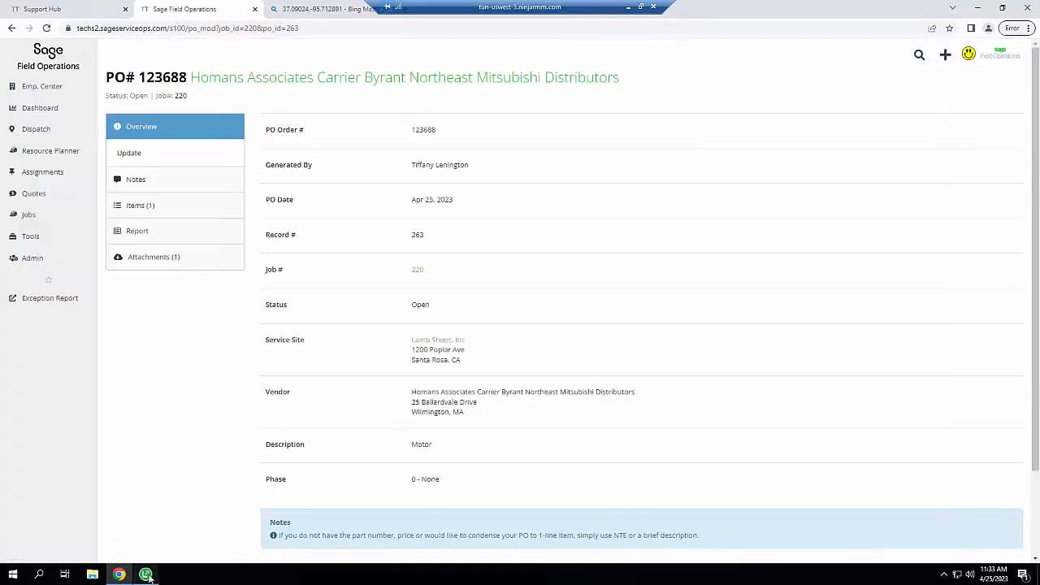
click(146, 575)
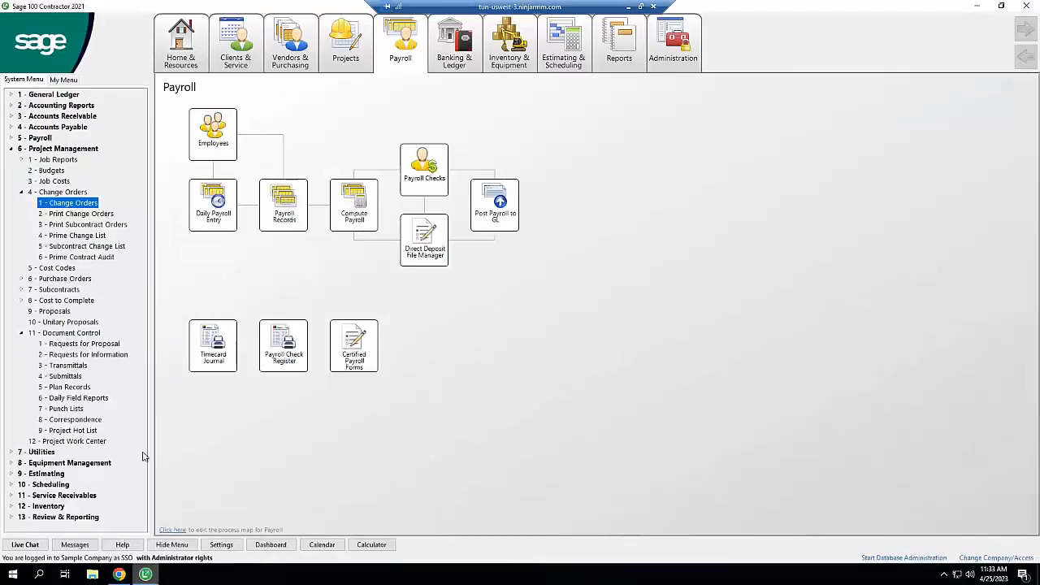
click(21, 279)
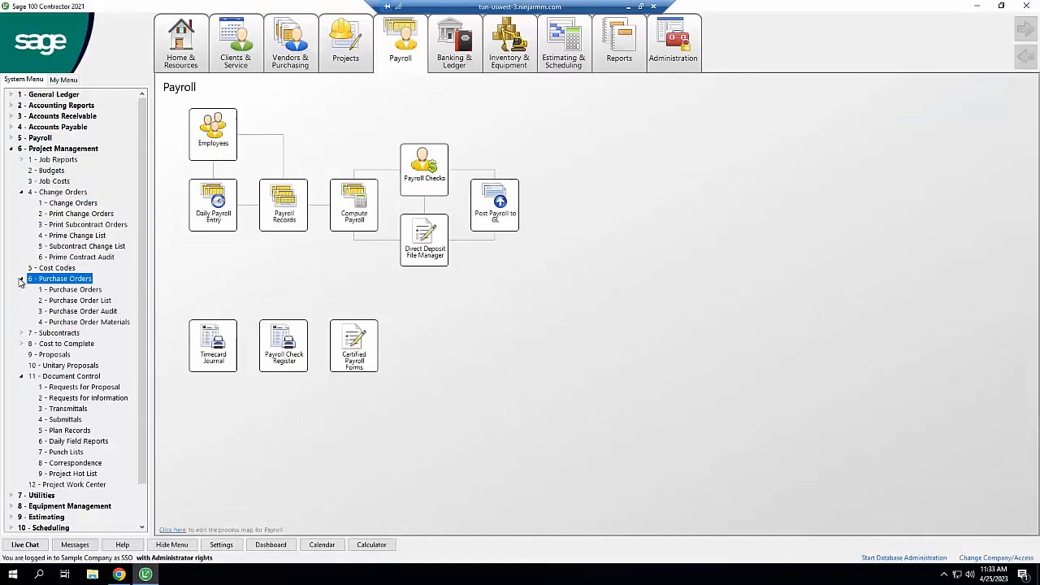
double_click(70, 292)
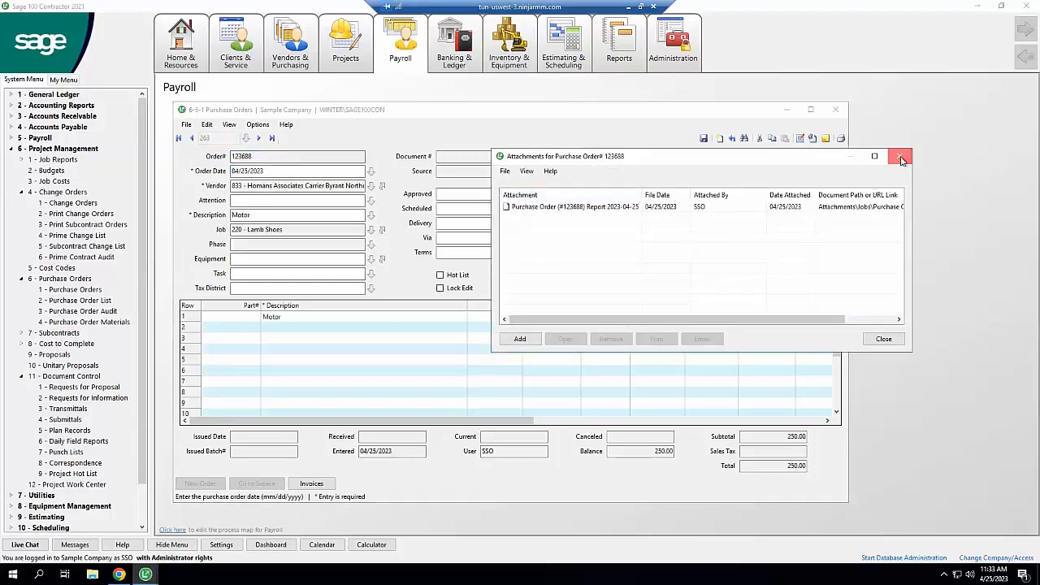
click(900, 156)
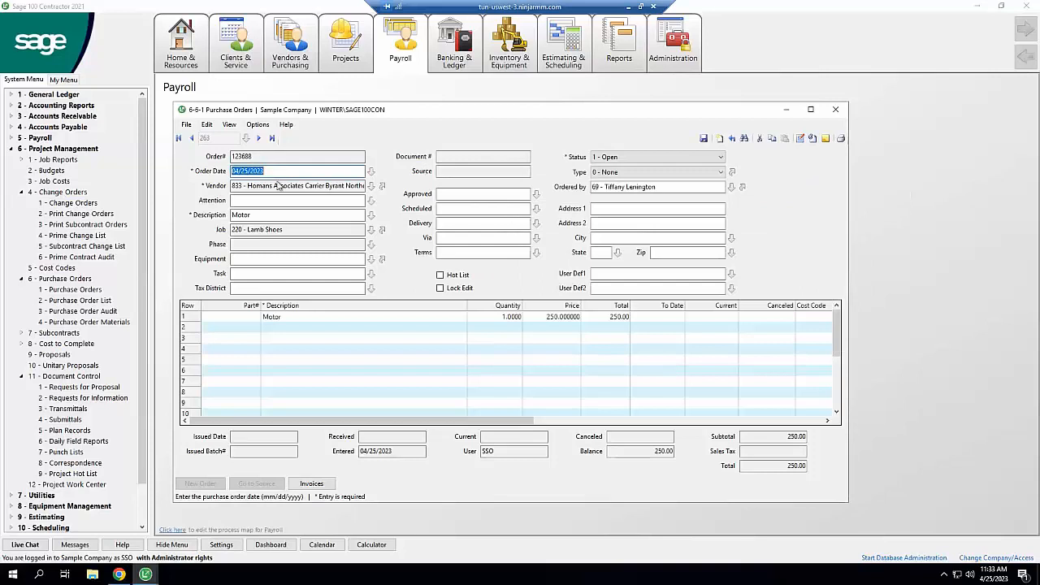
click(382, 231)
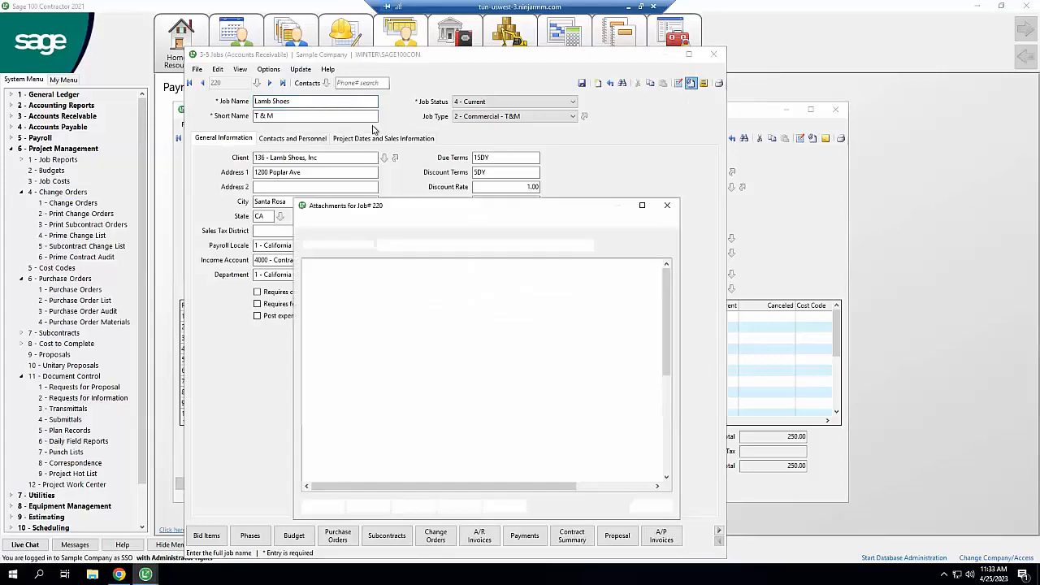
click(406, 246)
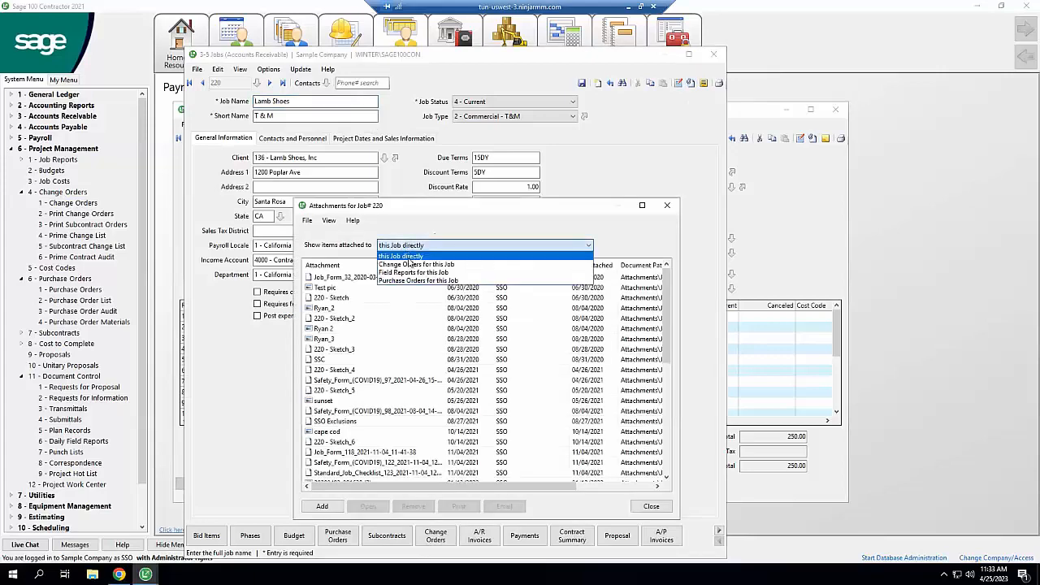
click(410, 281)
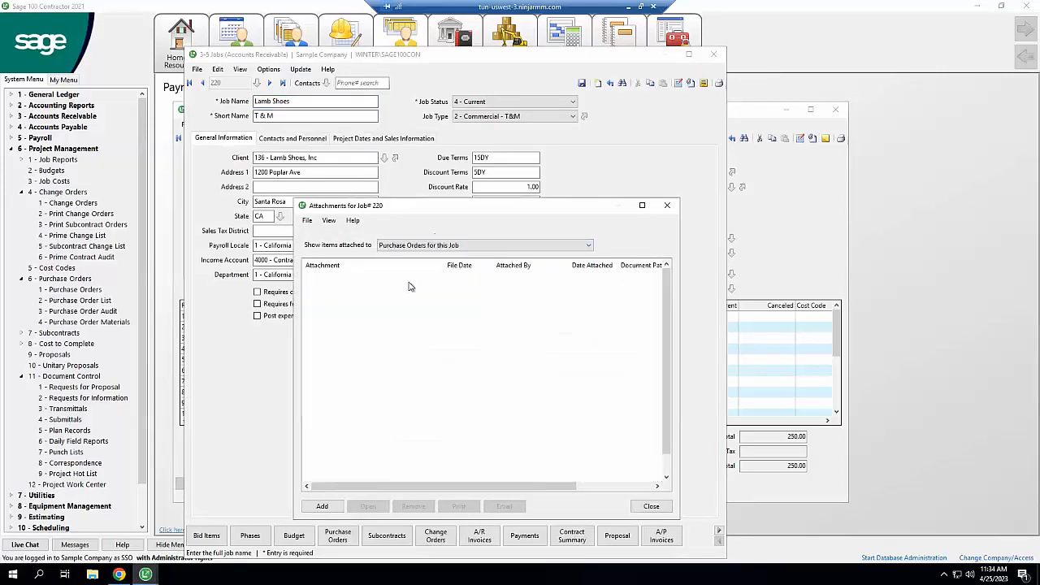
click(667, 205)
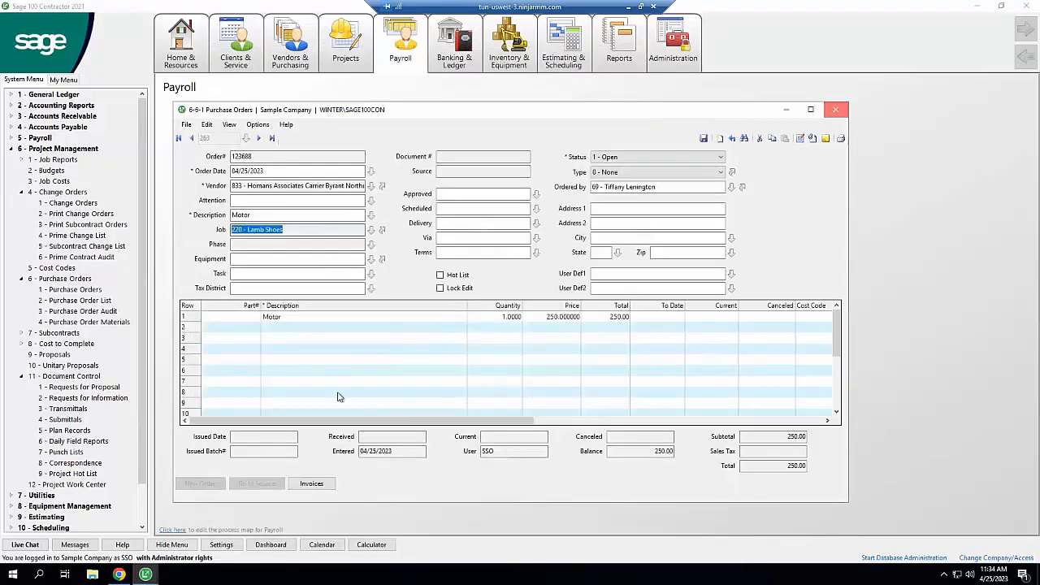
click(835, 109)
click(119, 575)
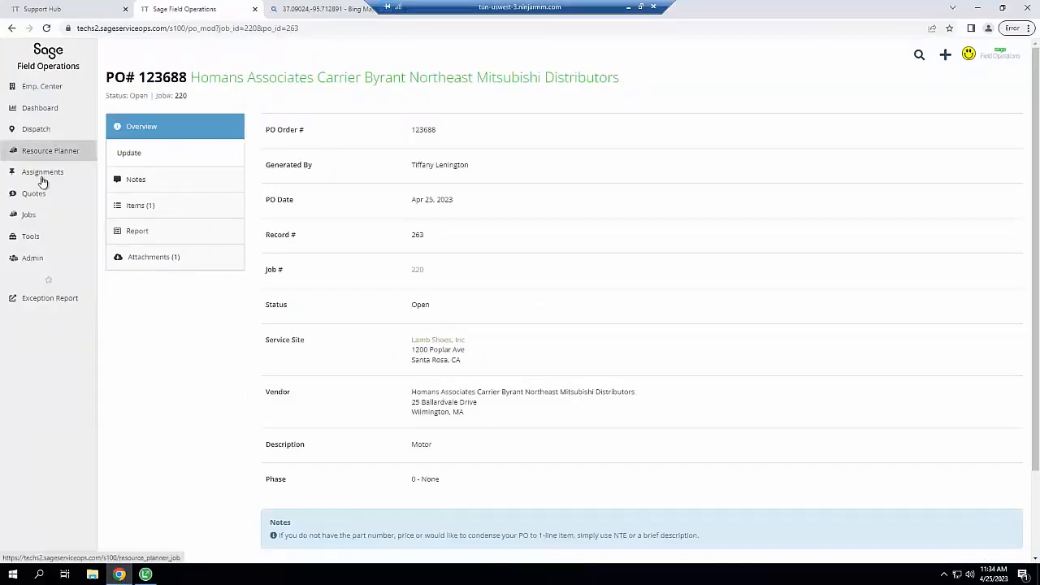
From Assignments, add a Time Entry Classic for 04/25/2023 with 4 hours of Sick pay
click(155, 173)
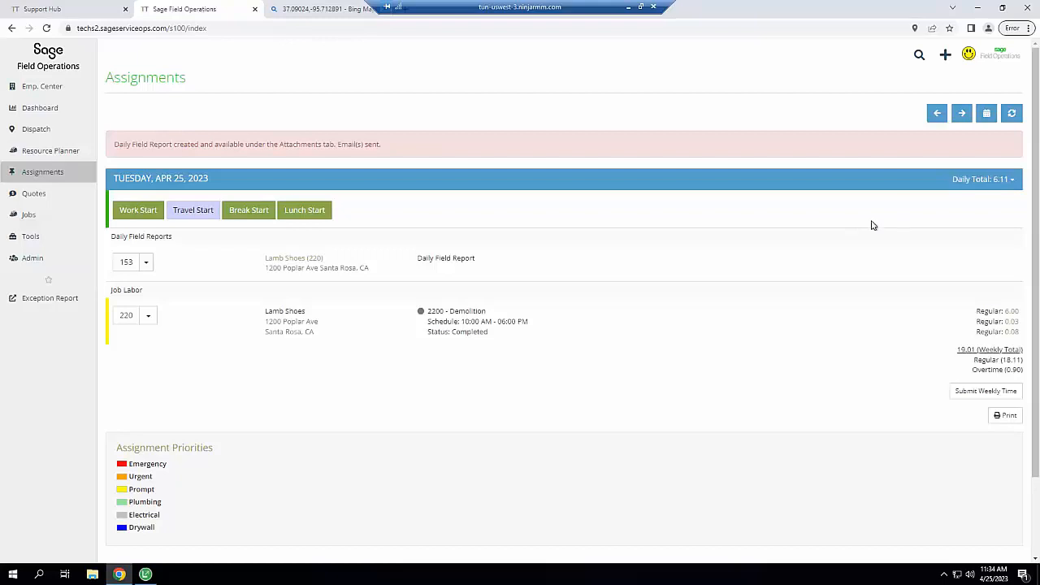
click(946, 57)
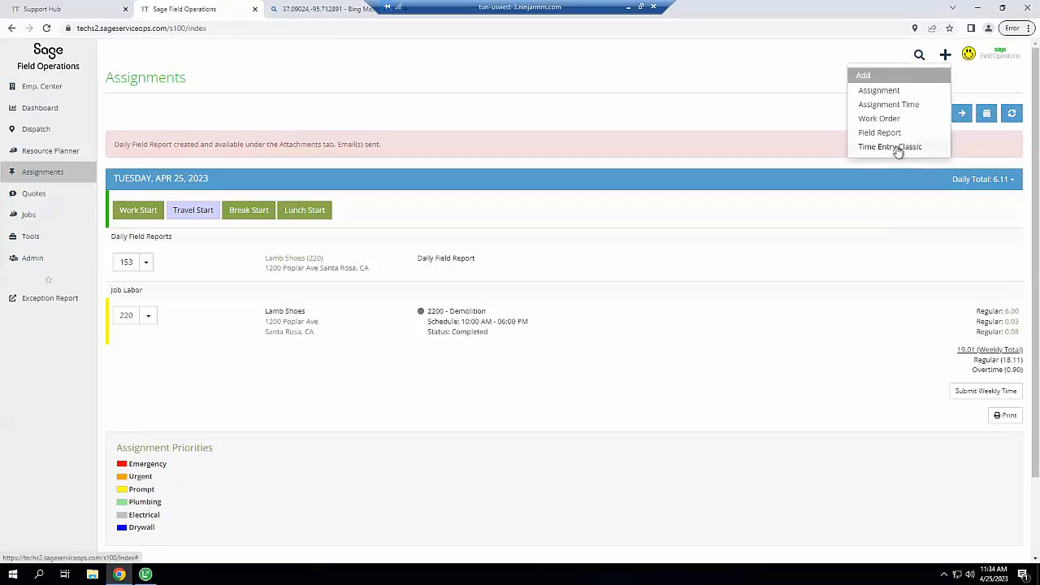
click(655, 199)
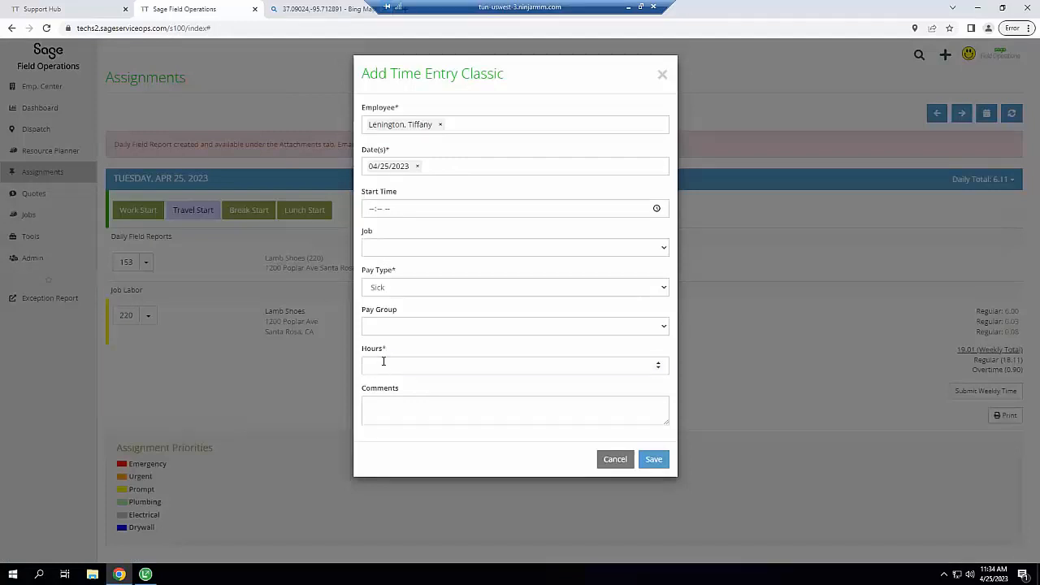
click(384, 364)
text(4)
click(647, 460)
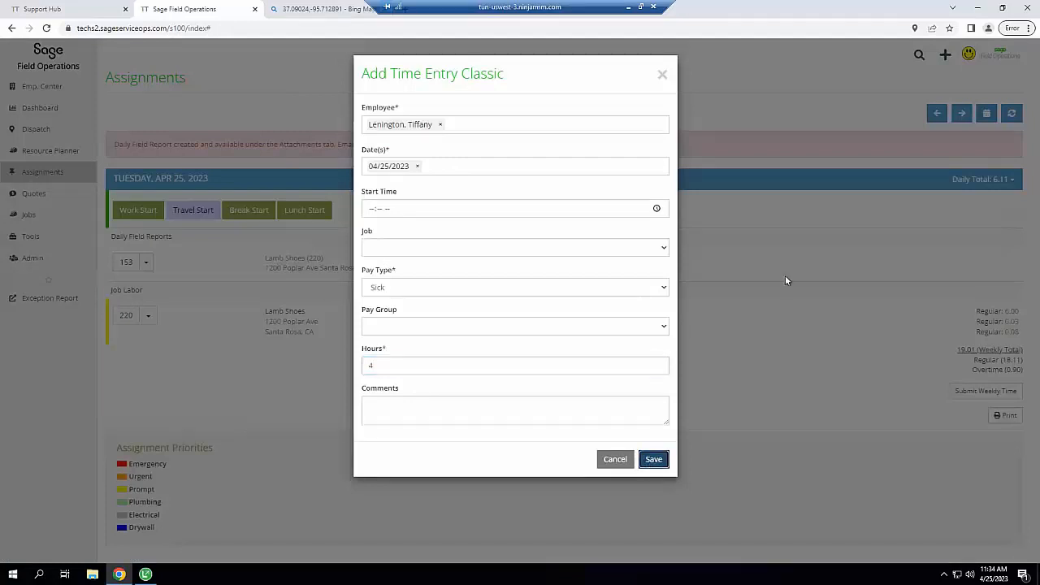
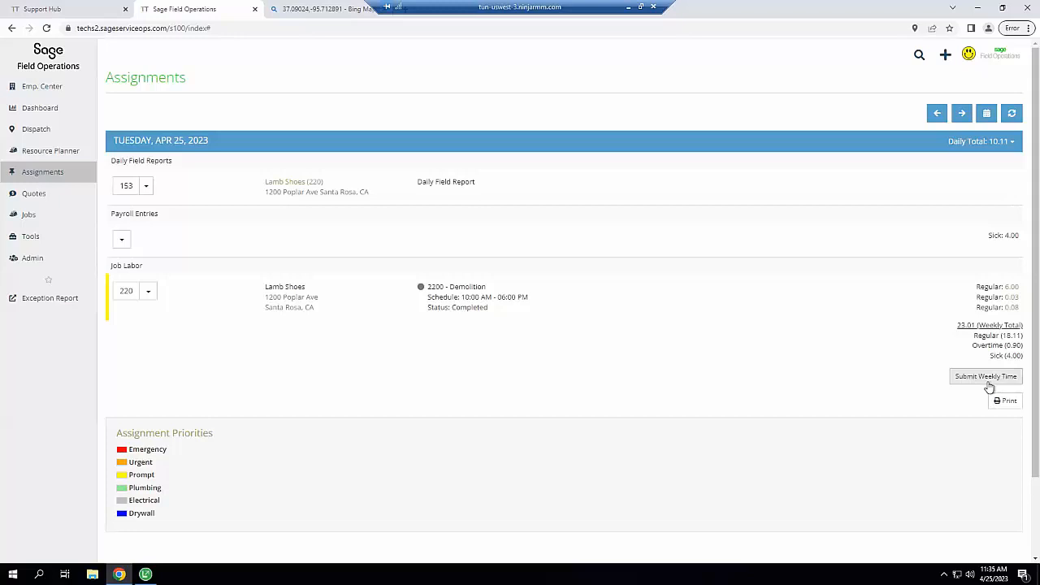
On the weekly time form, check the no-injury attestation and sign it
click(988, 382)
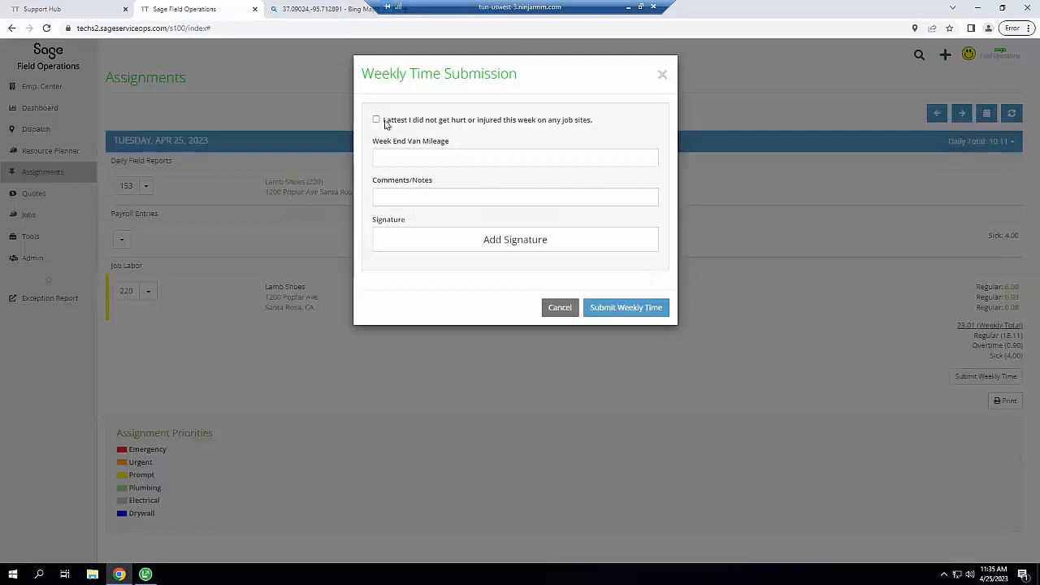
click(385, 122)
click(492, 244)
drag(358, 176, 604, 216)
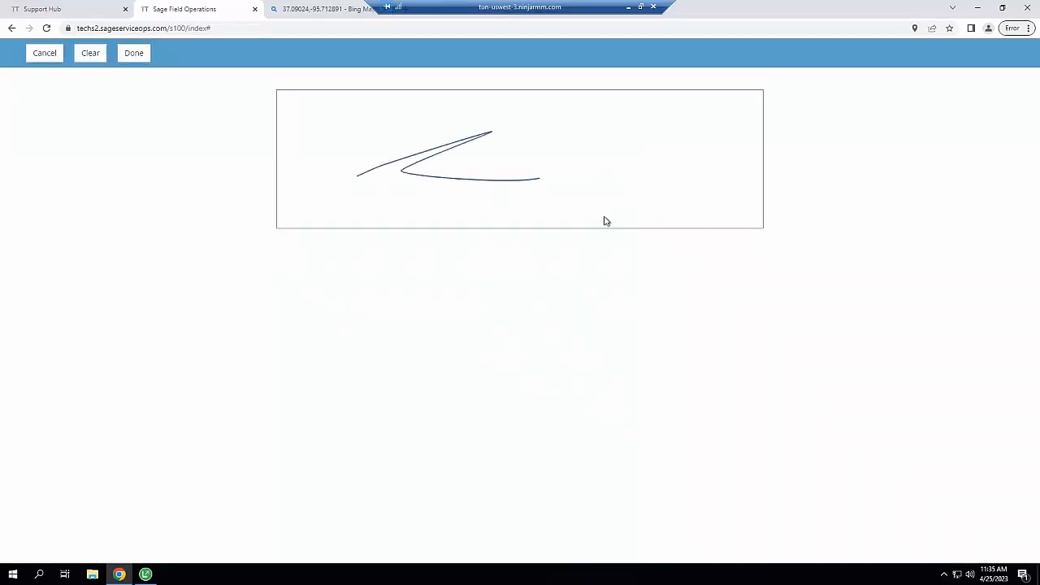
click(140, 59)
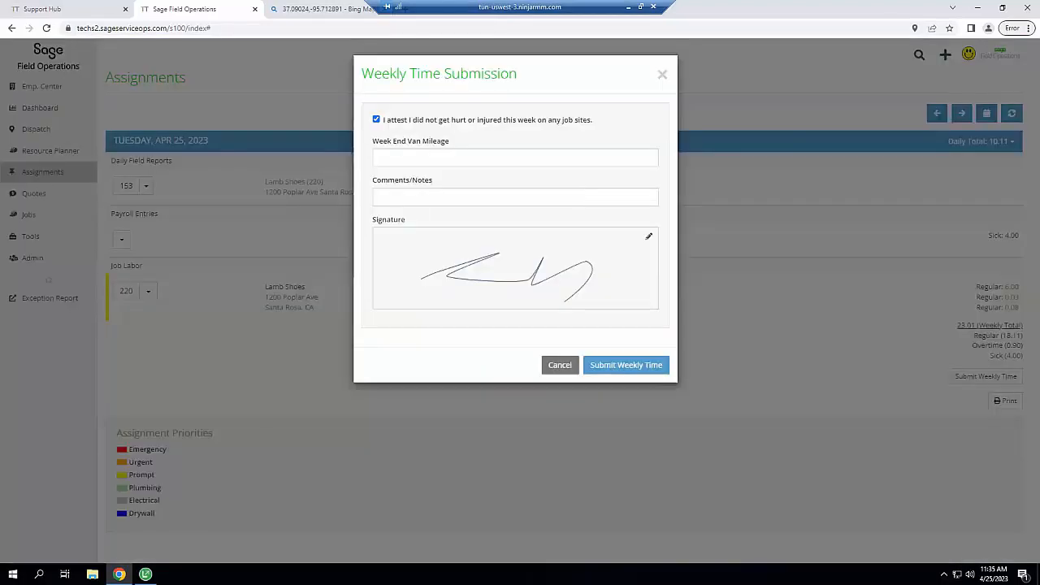
Submit the weekly time to payroll and confirm the prompt
click(639, 367)
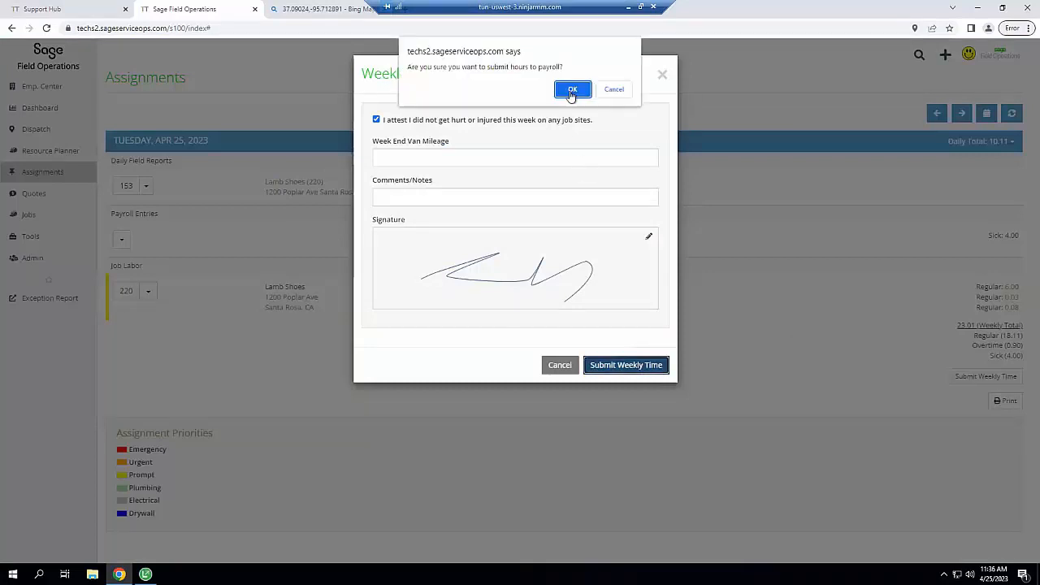
click(573, 90)
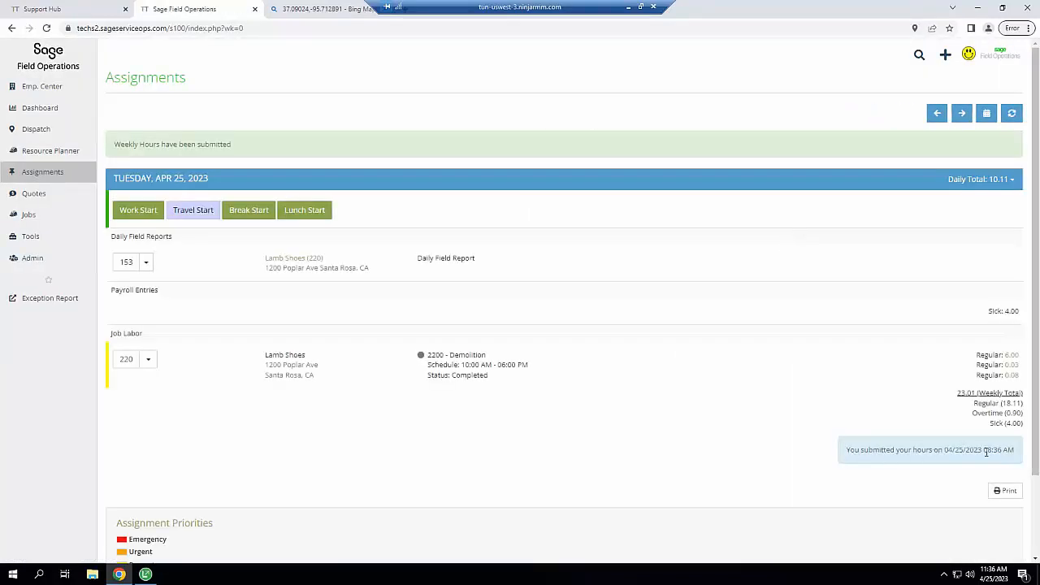
click(50, 243)
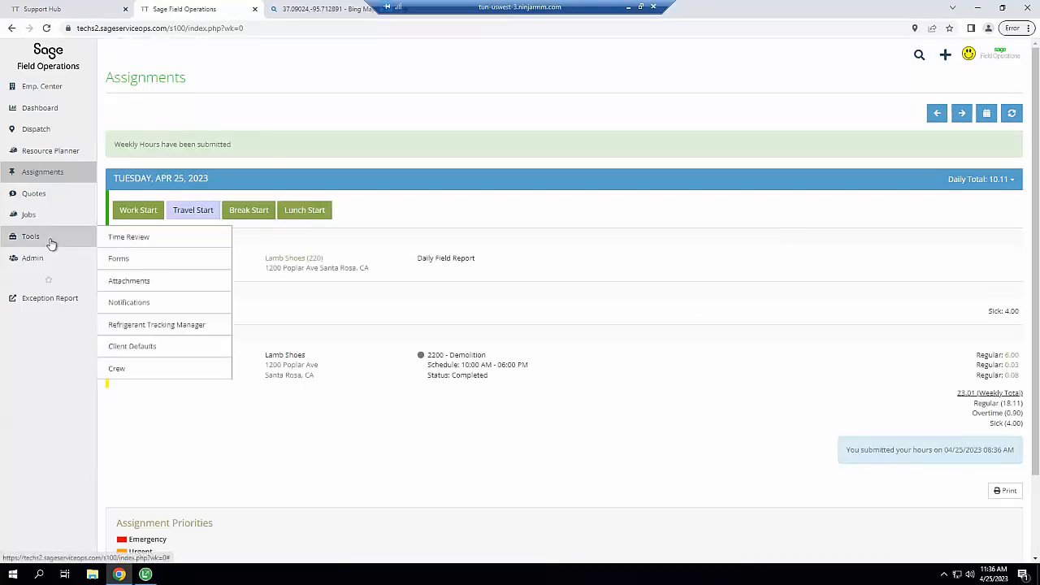
In Time Review, set the filter start date to 04/20/2023
click(128, 238)
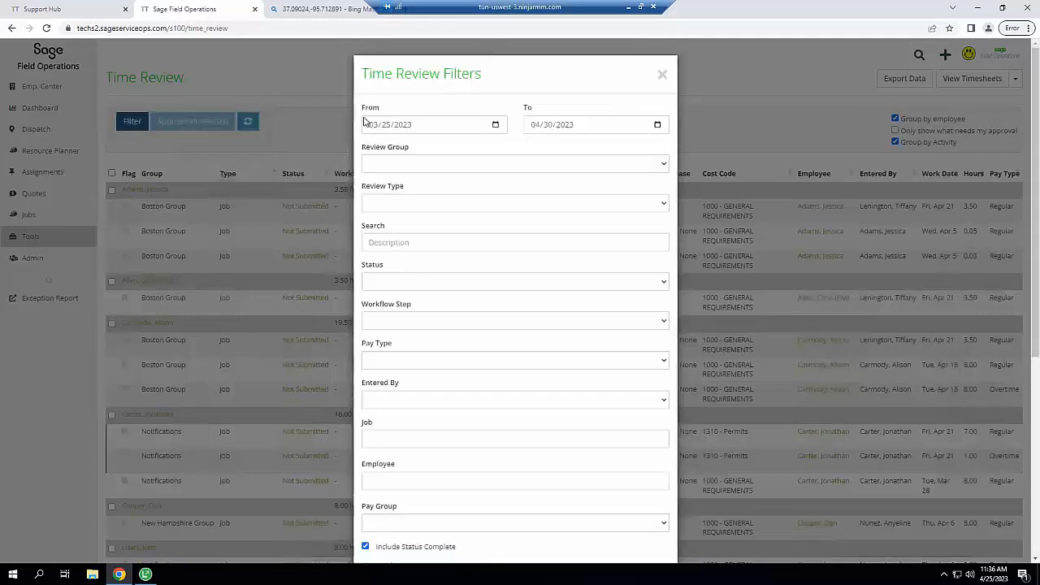
click(373, 126)
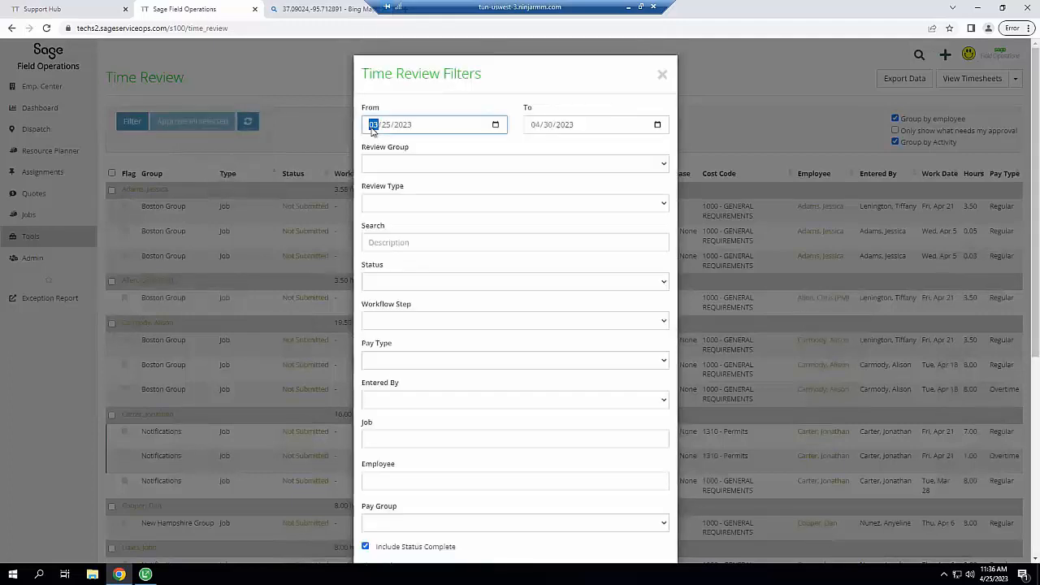
text(0420)
key(Tab)
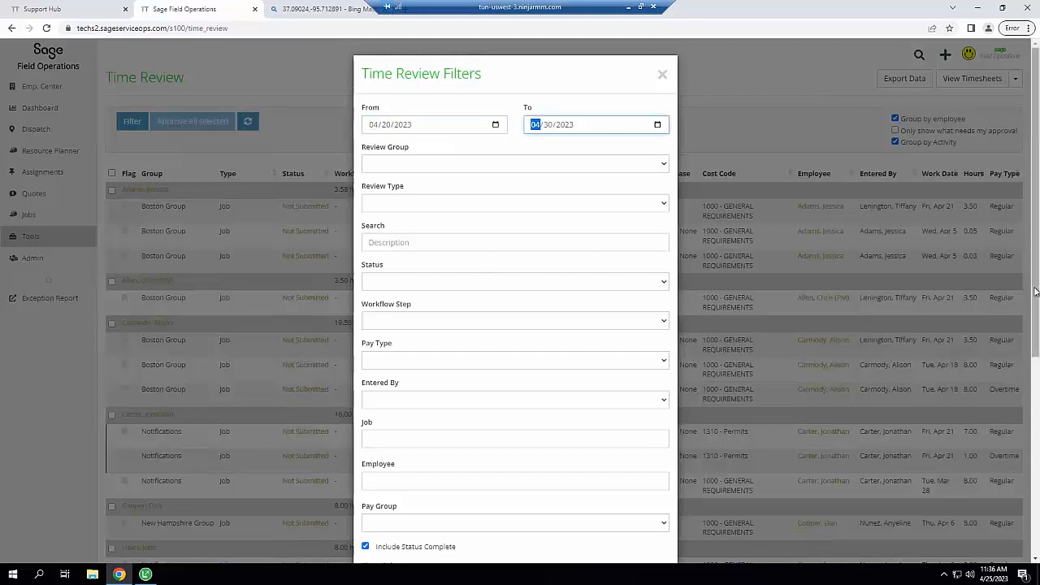
scroll(1037, 328, down, 3)
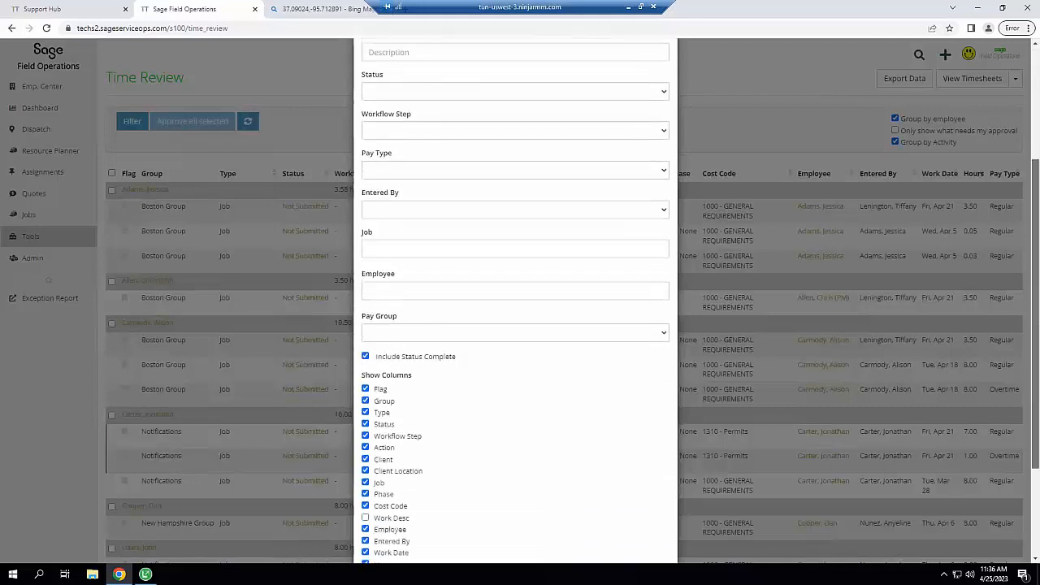
scroll(1037, 328, down, 1)
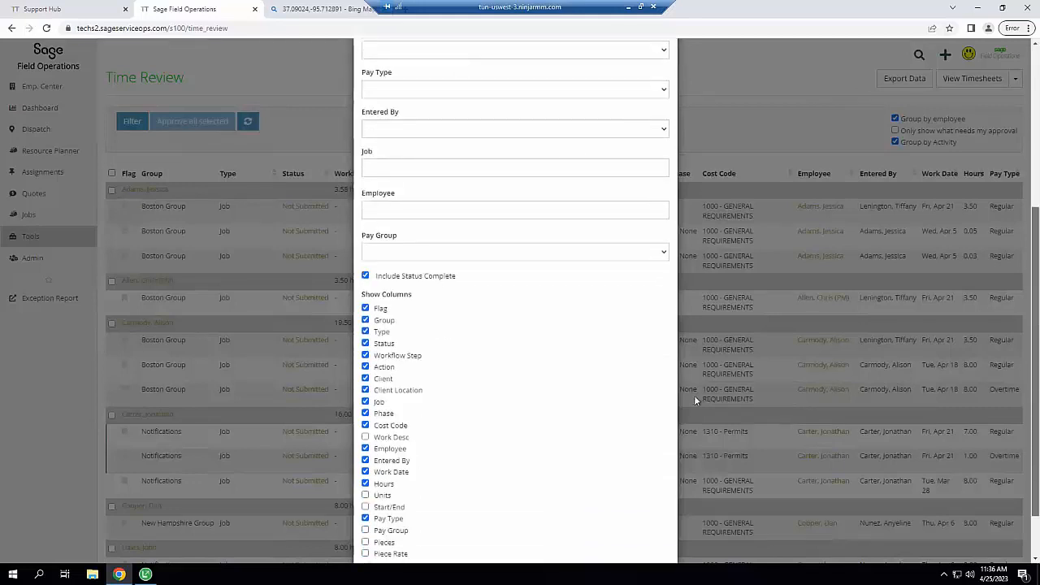
Restrict the filters to the single technician employee and apply them
click(429, 211)
text(len)
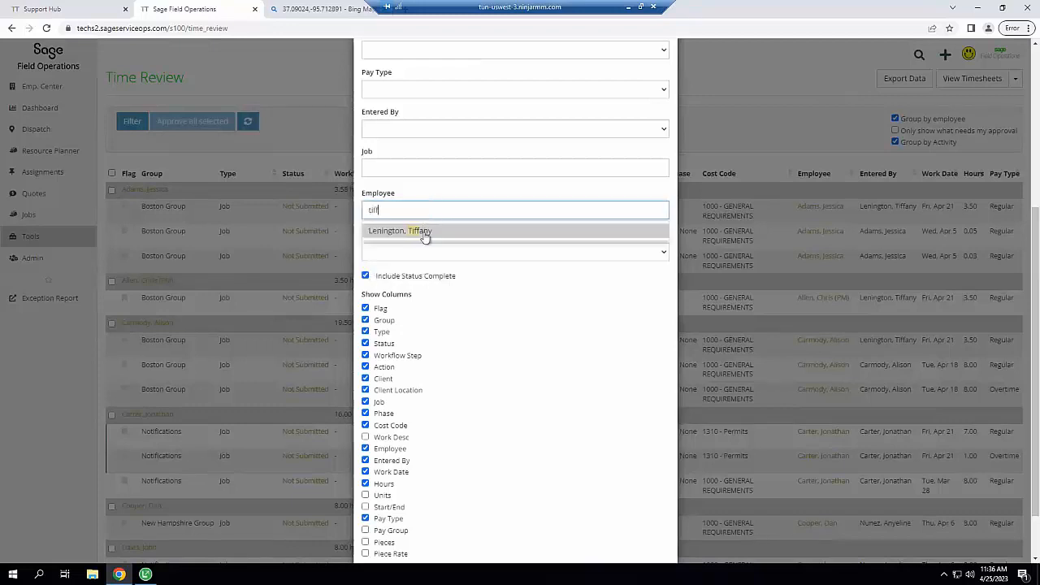
click(425, 233)
scroll(1033, 341, down, 2)
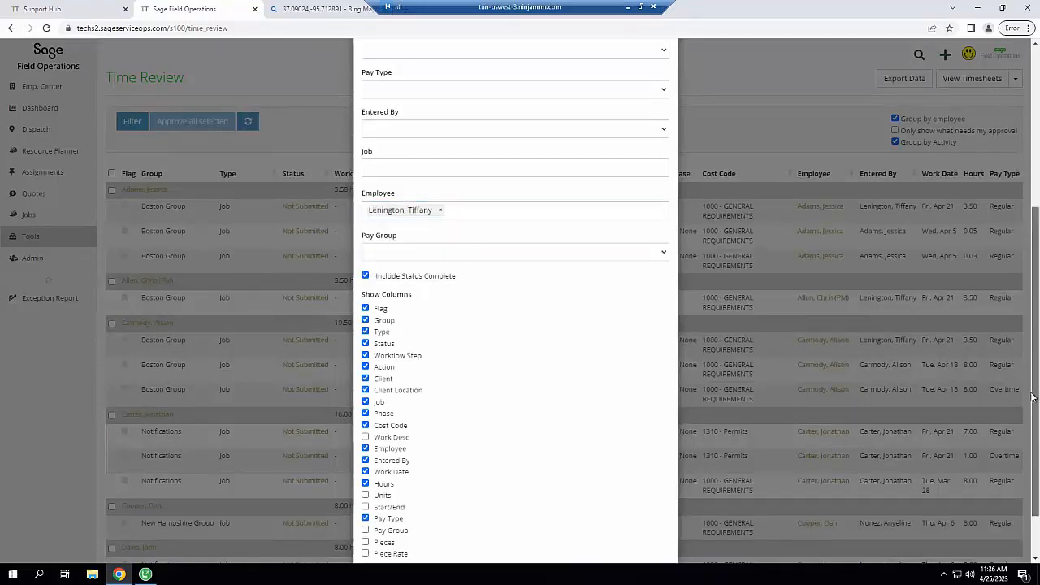
click(656, 531)
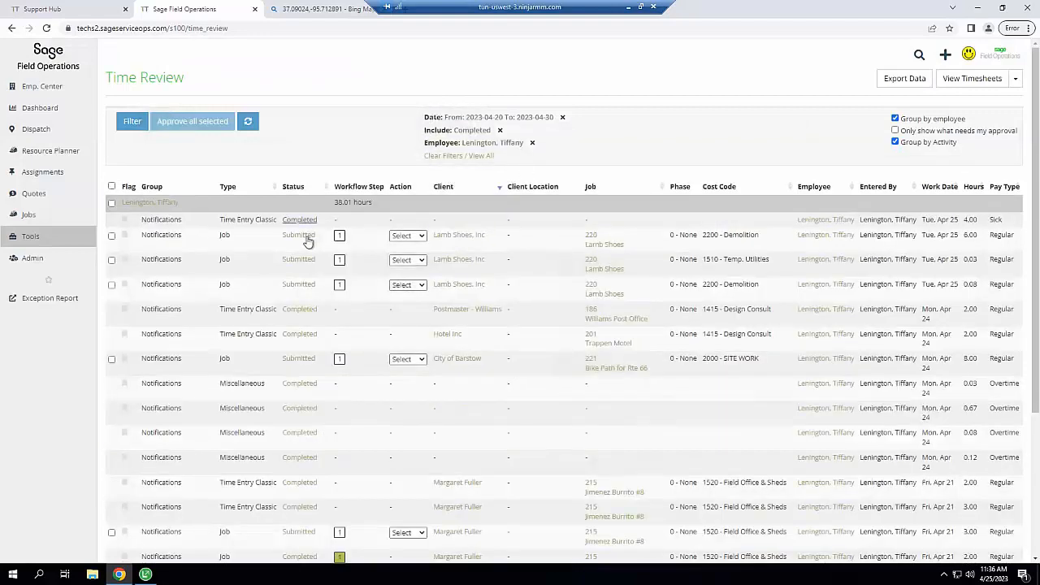
Inspect the Action options on the first 220 Lamb Shoes entry without choosing one
mouse_move(342, 237)
click(416, 238)
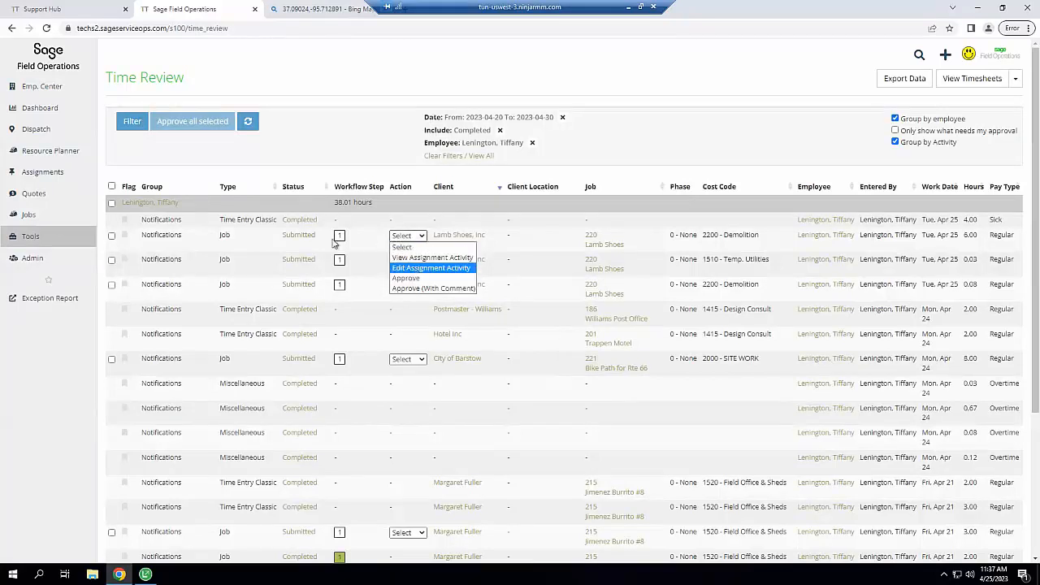
click(309, 142)
Select all submitted time entries, then go to Admin > User Management
click(112, 186)
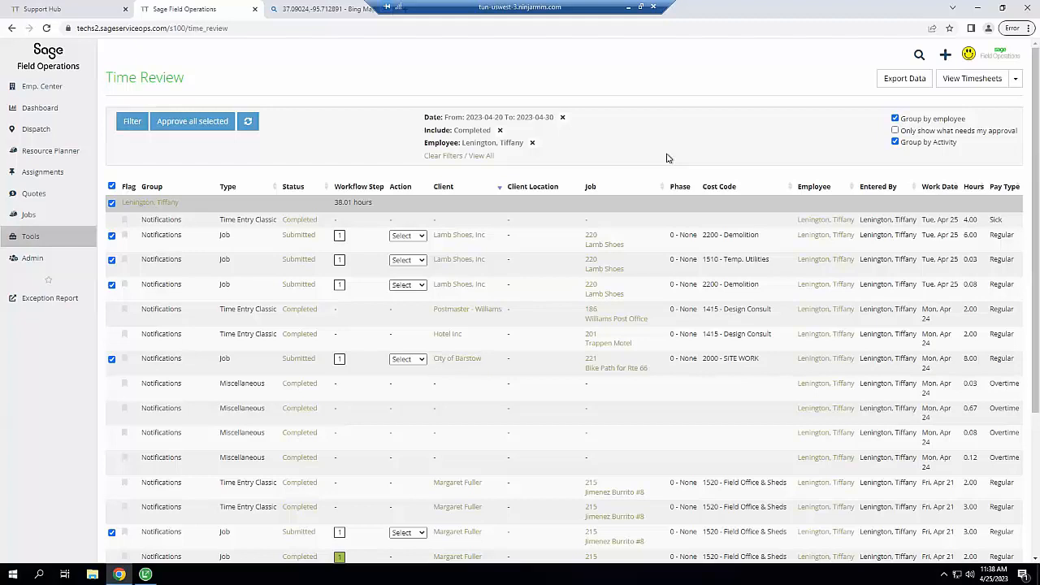
click(48, 265)
click(101, 260)
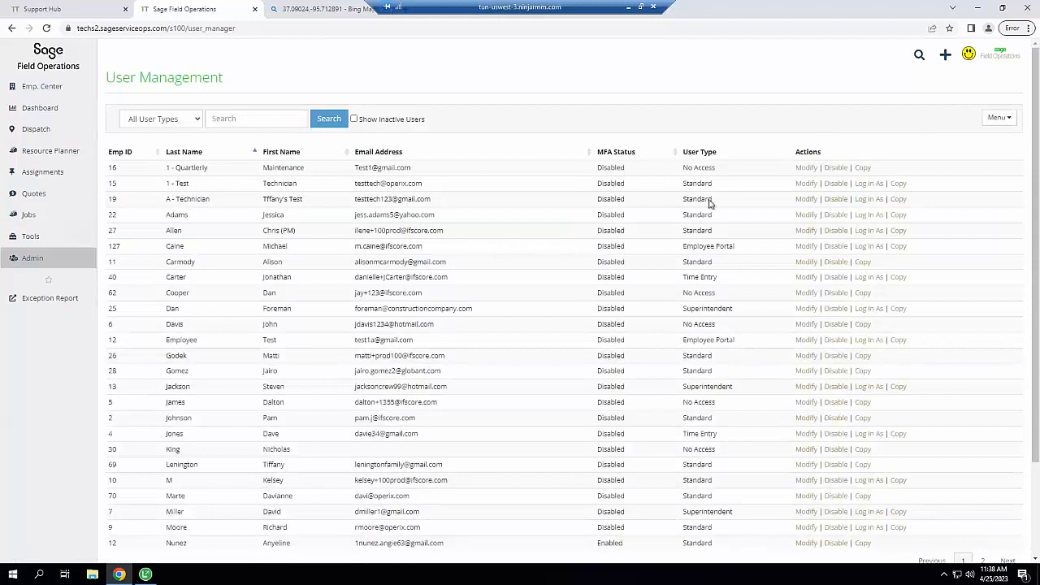
Highlight the Standard, Superintendent and Time Entry values in the User Type column
drag(683, 184, 715, 185)
drag(682, 309, 746, 313)
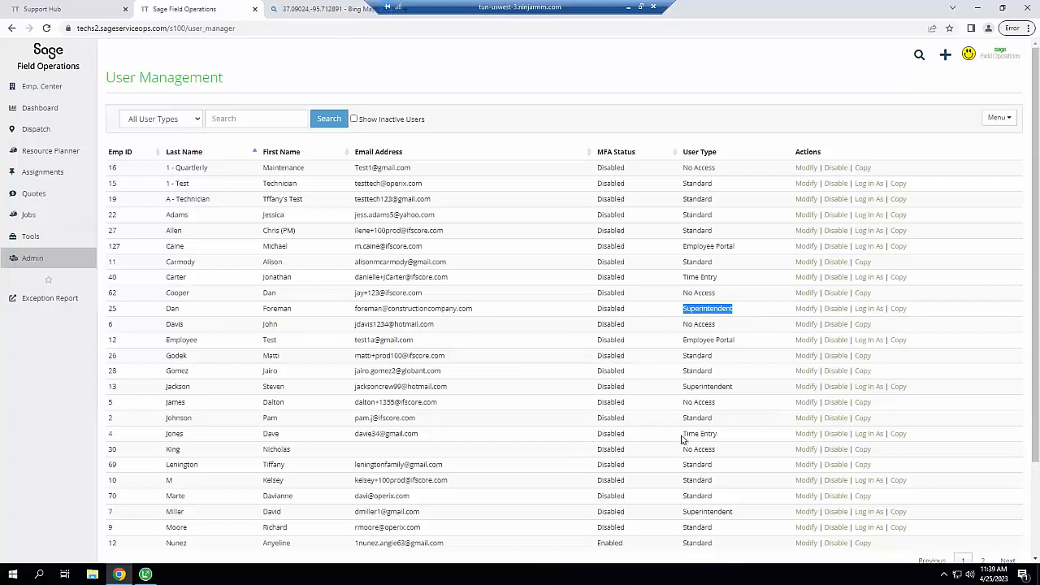
drag(683, 439, 733, 437)
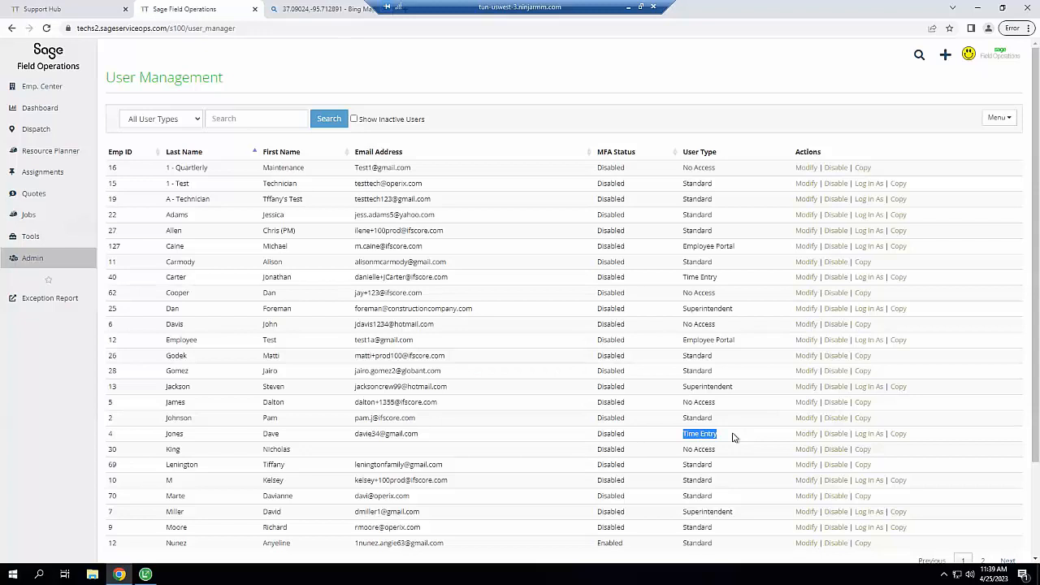
Re-highlight the Time Entry, No Access, Superintendent and Standard user types one by one
click(681, 436)
triple_click(742, 437)
click(704, 437)
triple_click(722, 407)
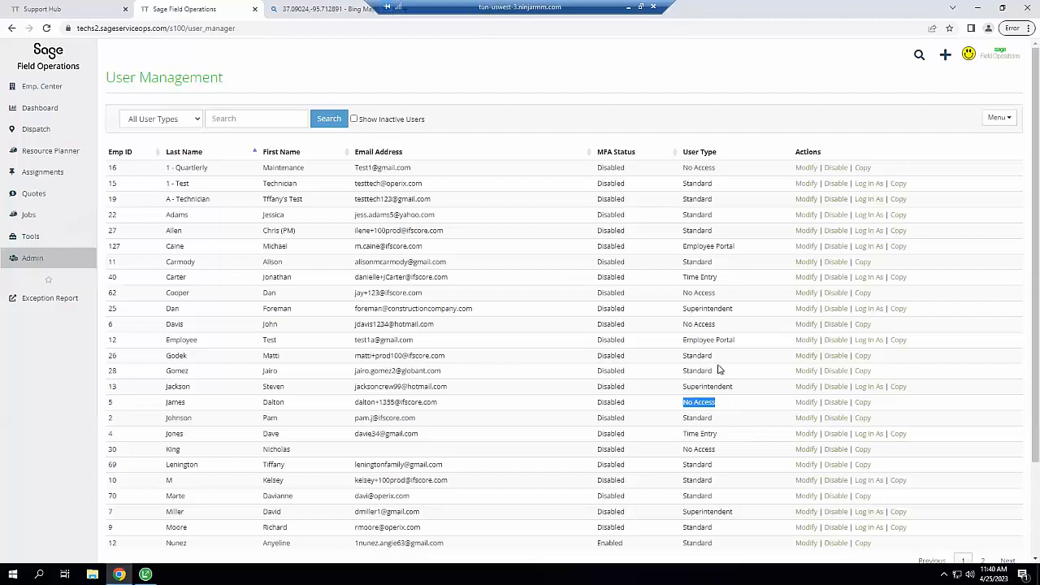
triple_click(749, 311)
click(688, 262)
triple_click(727, 265)
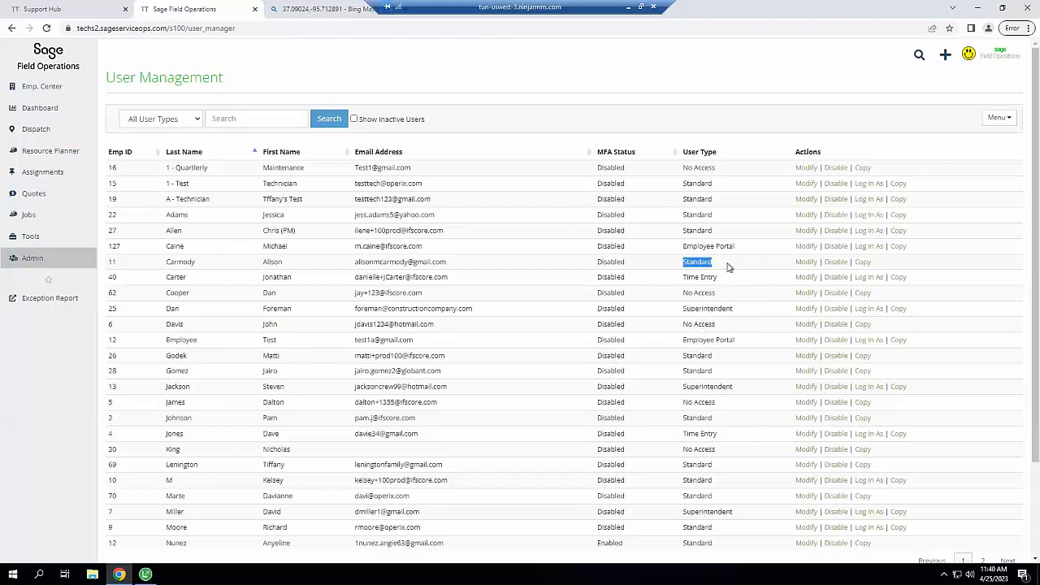
click(729, 268)
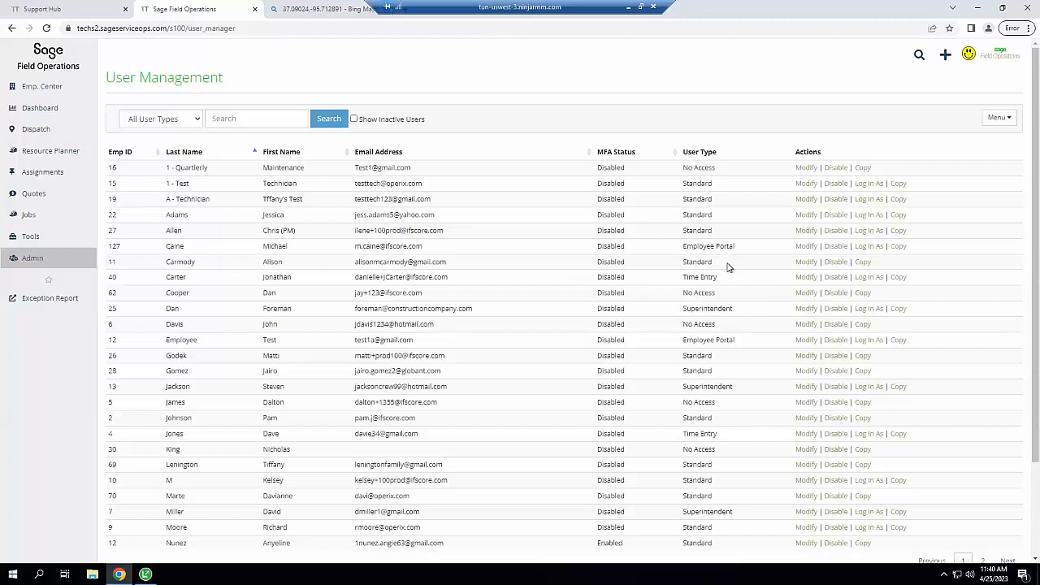